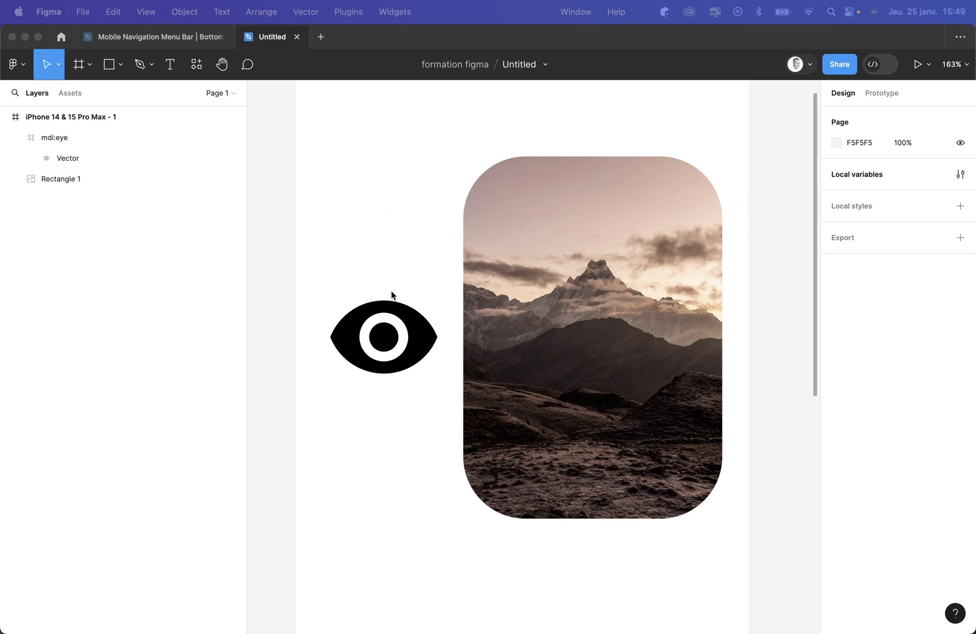
click(383, 337)
click(640, 294)
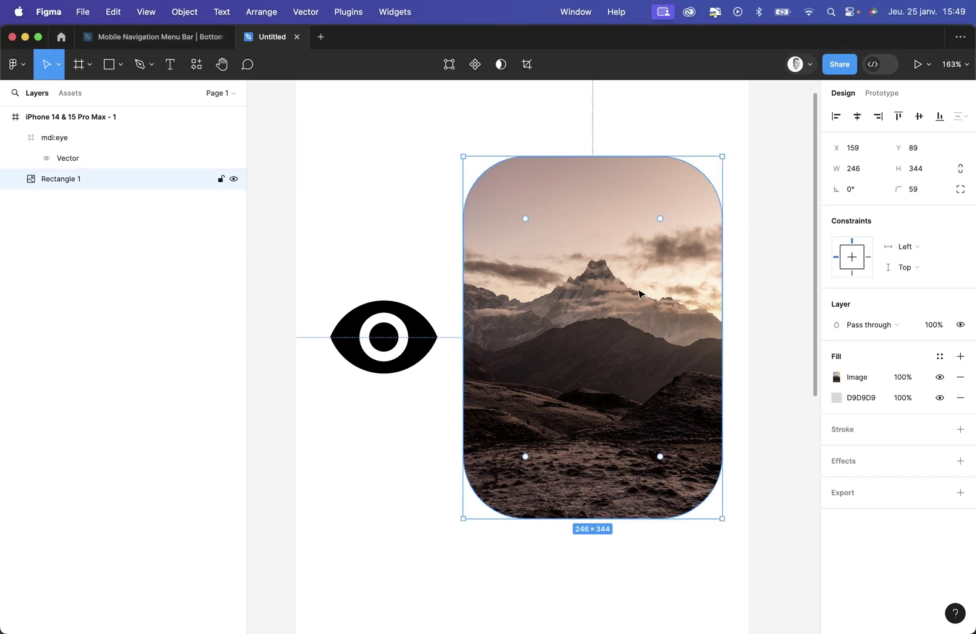
click(397, 339)
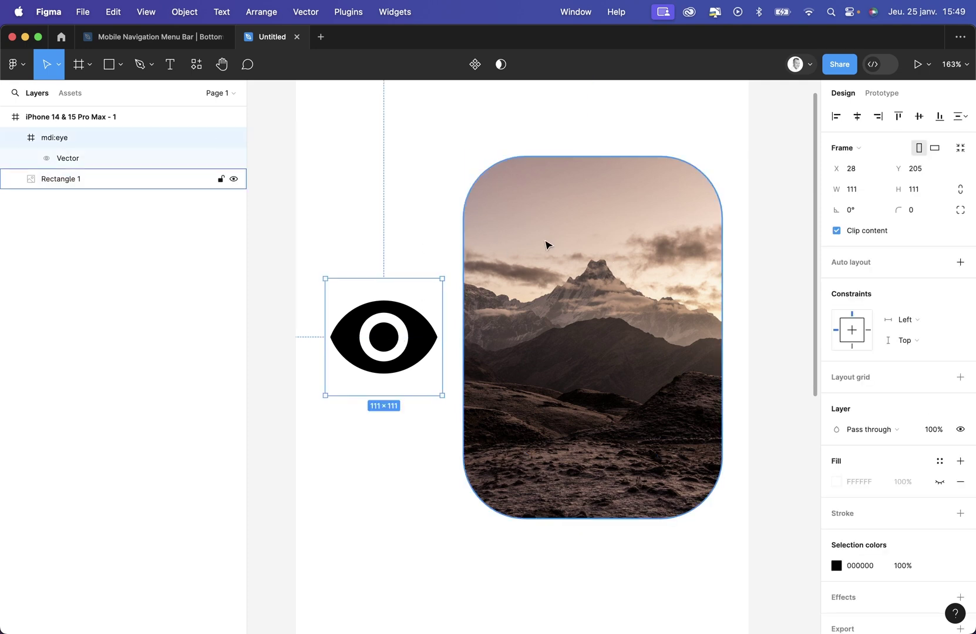
click(585, 283)
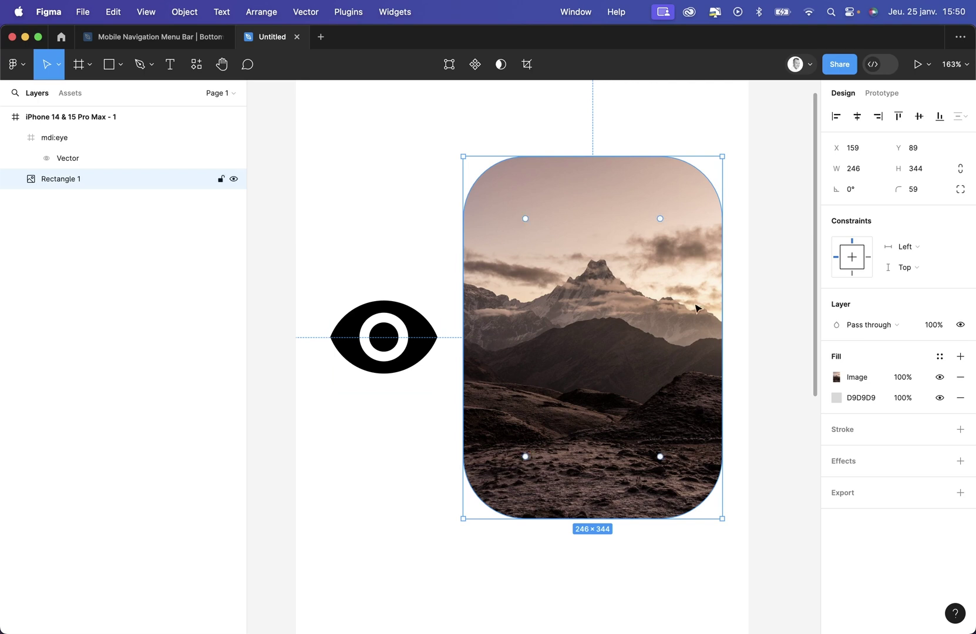
click(450, 332)
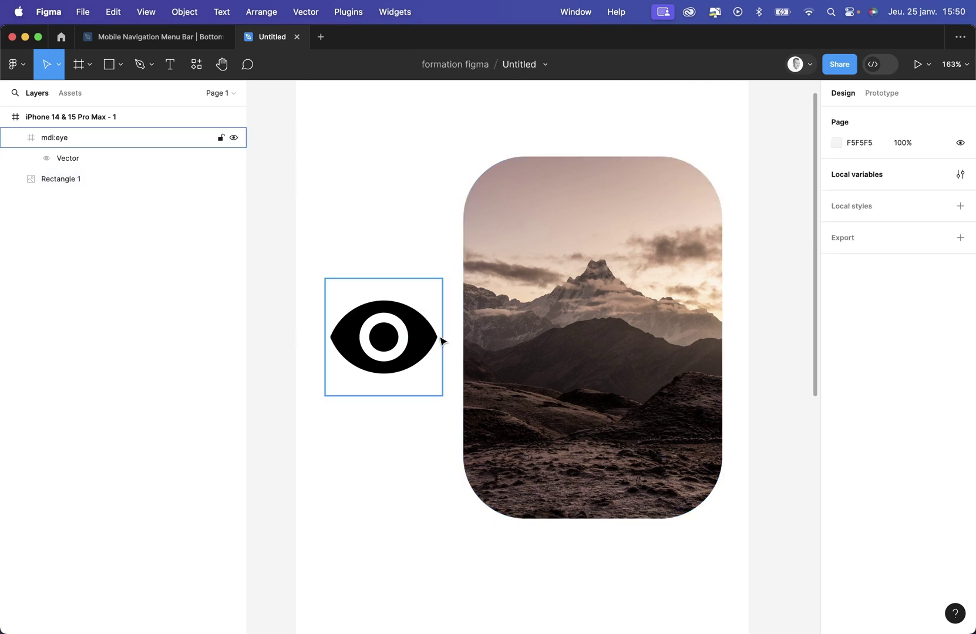
Step: Hide the mountain image rectangle and show it again to demonstrate its layer visibility
click(544, 330)
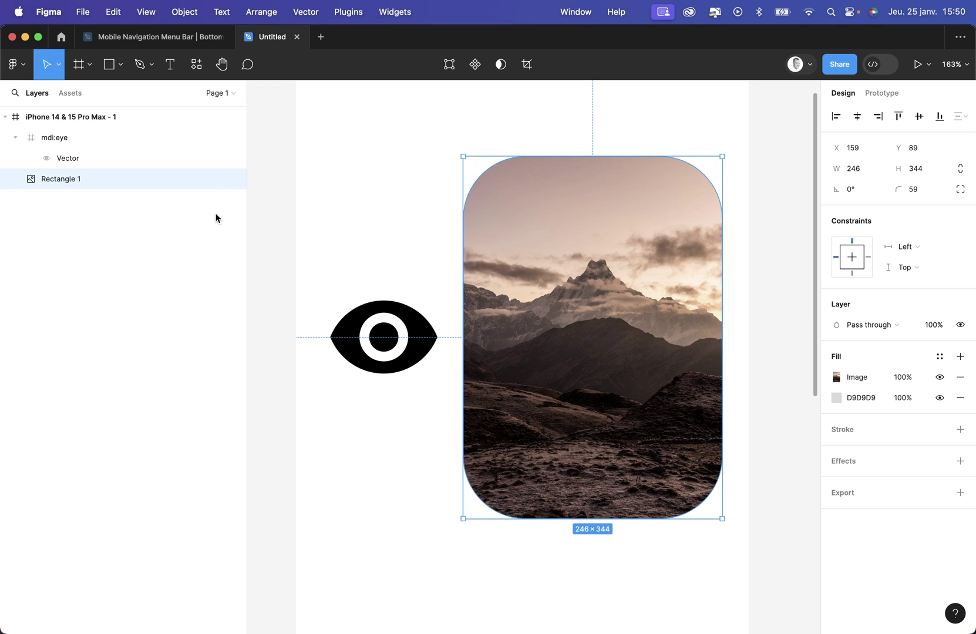
click(962, 326)
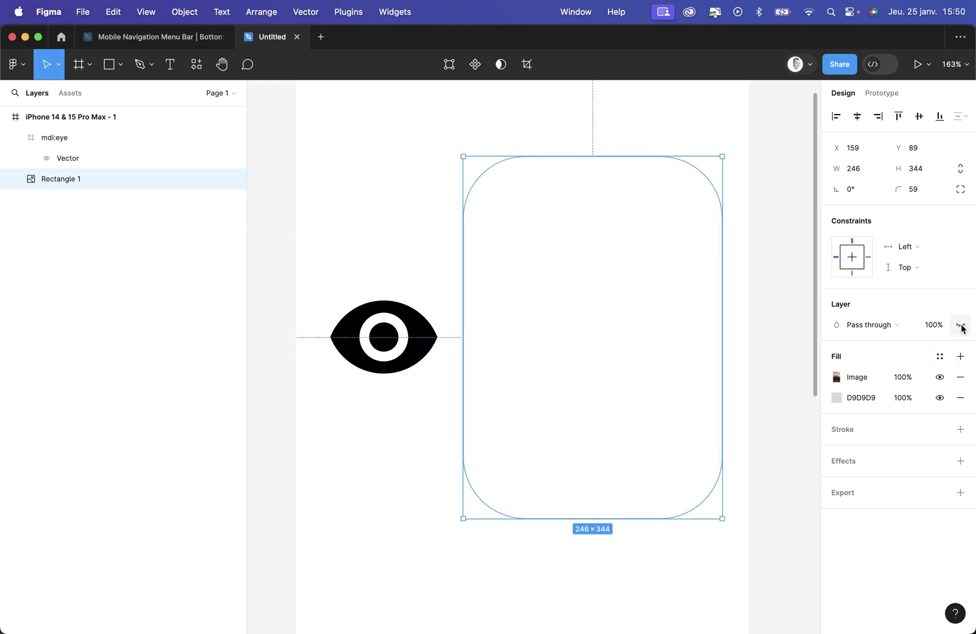
click(961, 327)
key(Escape)
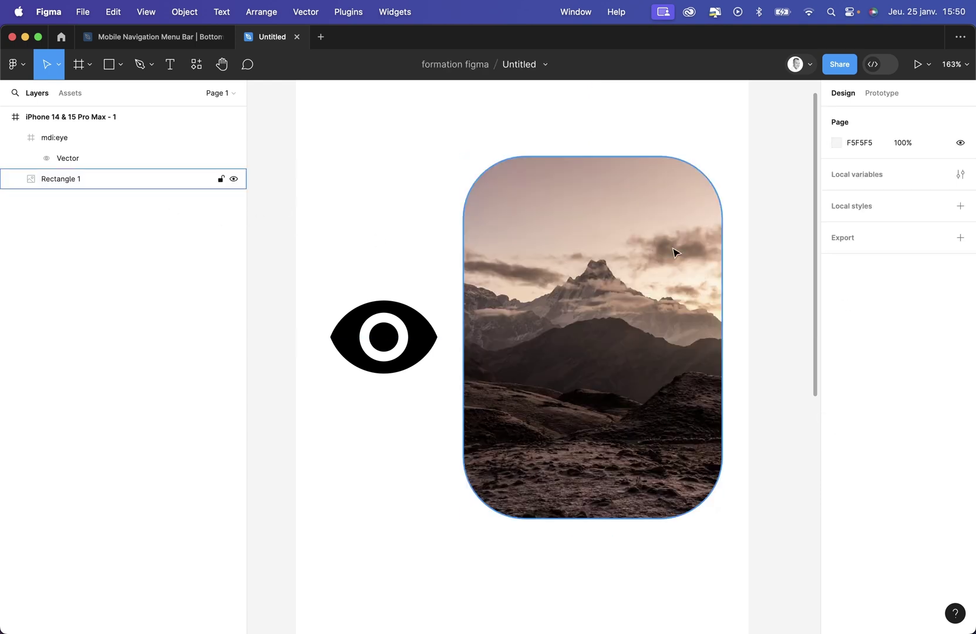
Step: Create a Boolean local variable named montrePhoto and set its value to True
click(961, 176)
click(707, 291)
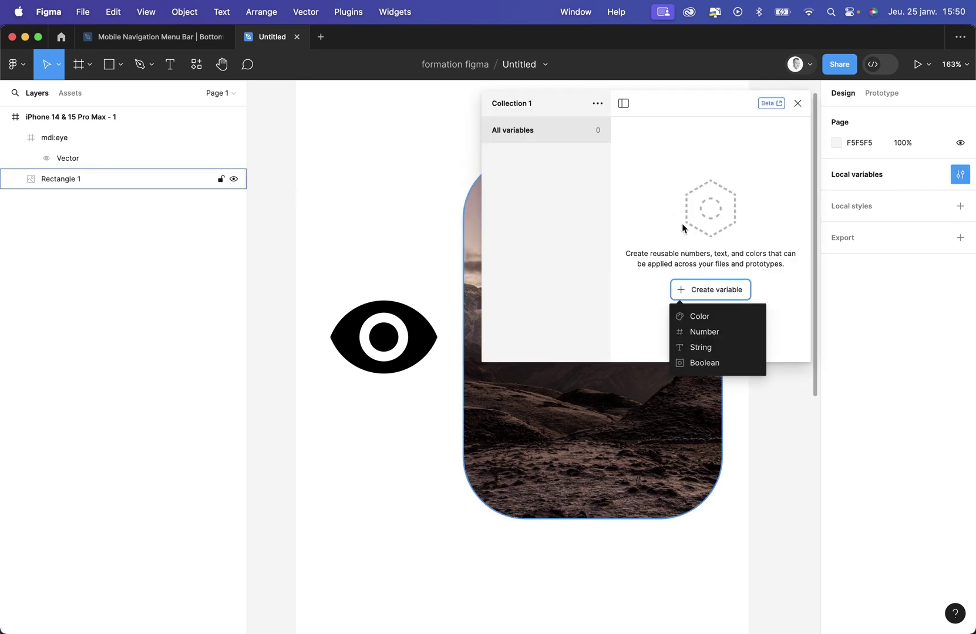
click(697, 363)
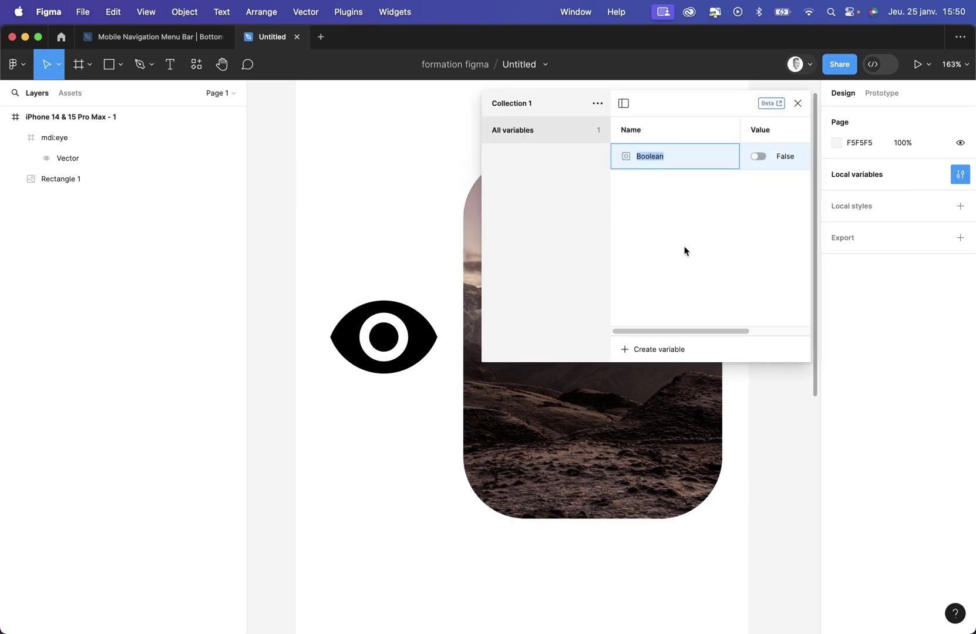
text(montrePhoto)
click(765, 156)
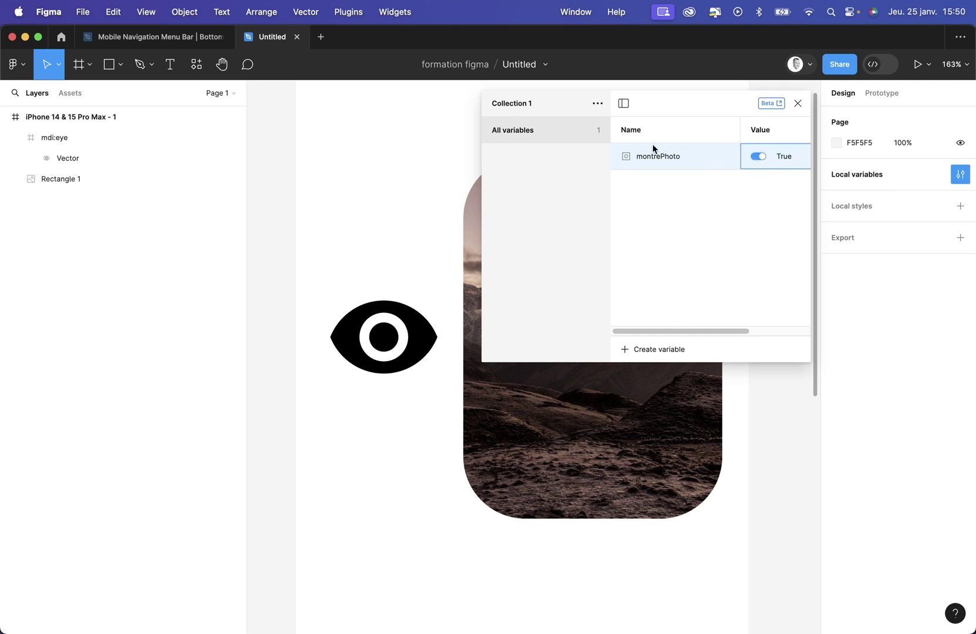
click(798, 103)
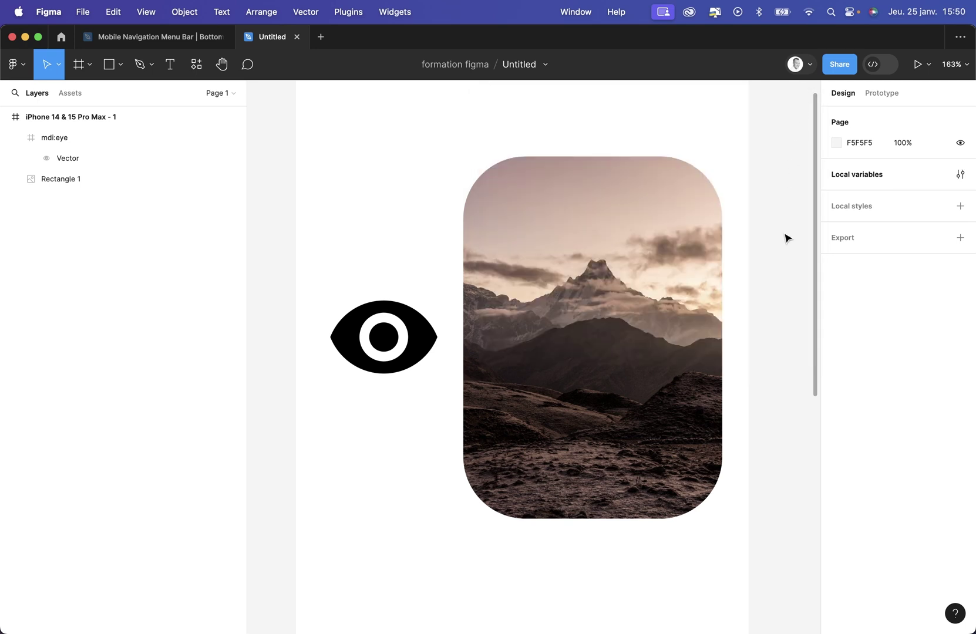
Step: Bind the layer visibility of the mountain image rectangle to the montrePhoto variable
click(669, 279)
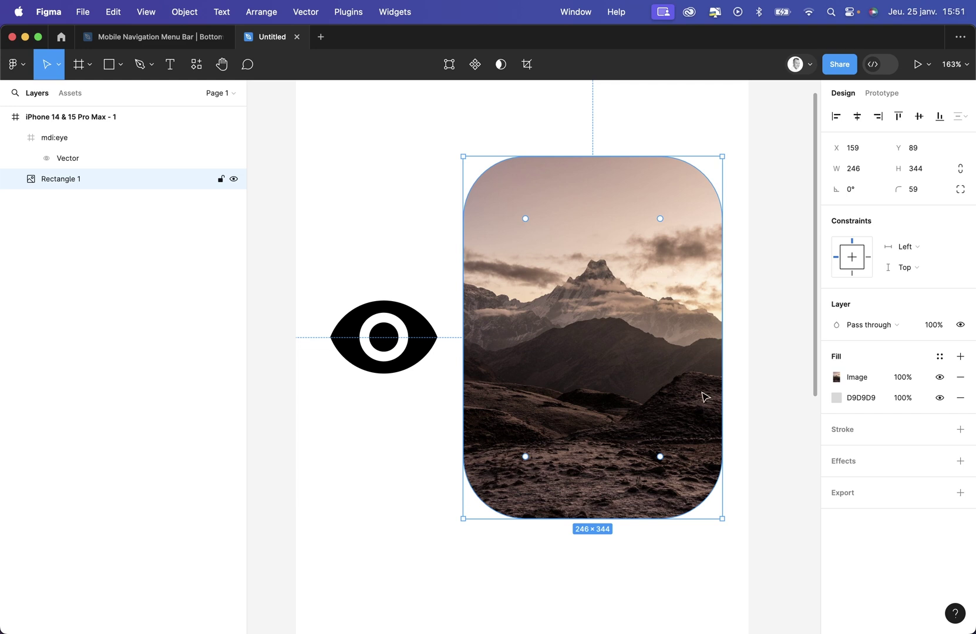
click(961, 328)
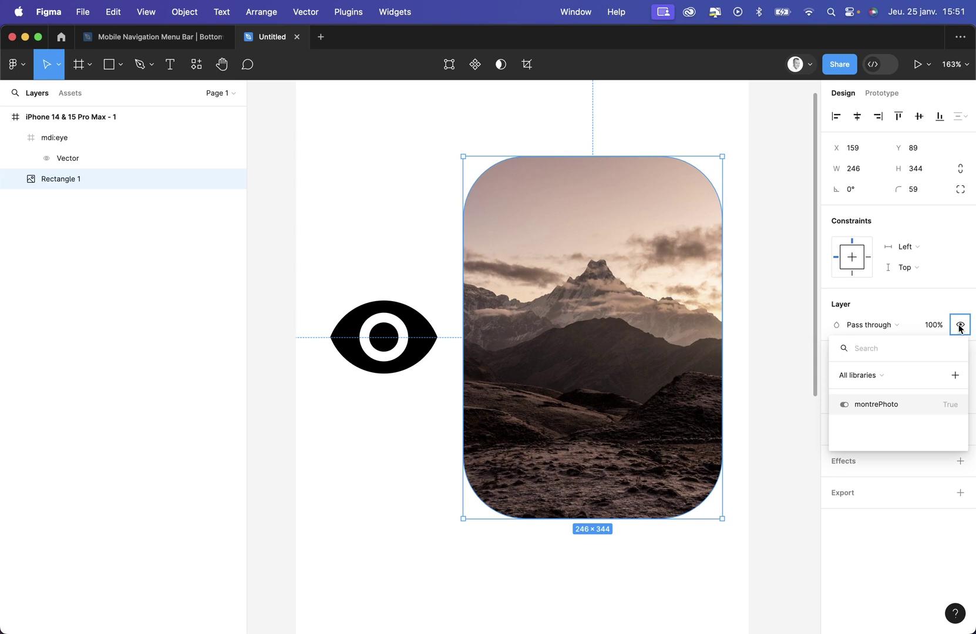
click(891, 405)
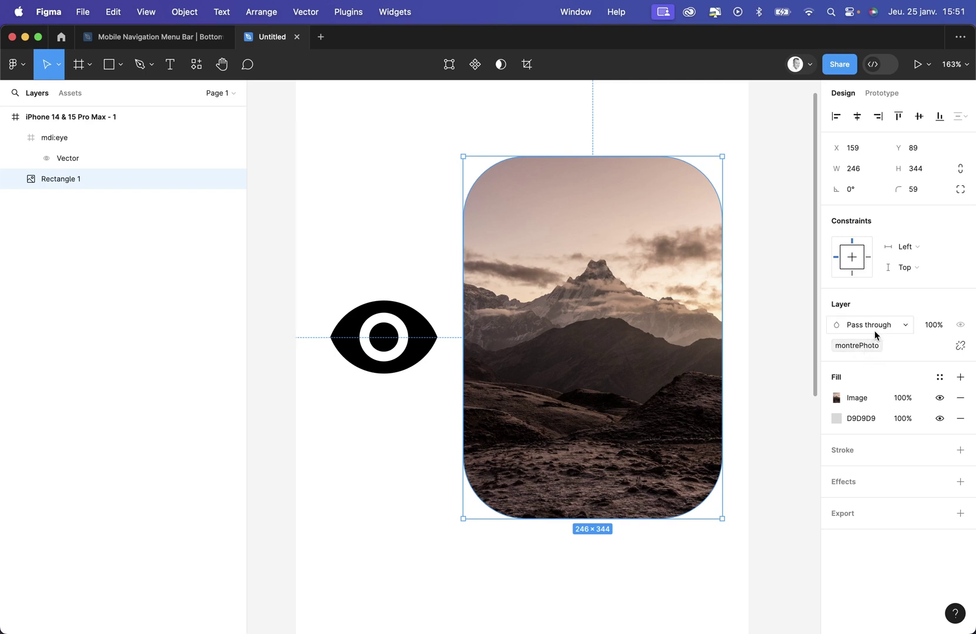
Step: Test the image's visibility binding by switching the montrePhoto variable between False and True, leaving it at True
click(785, 270)
click(960, 174)
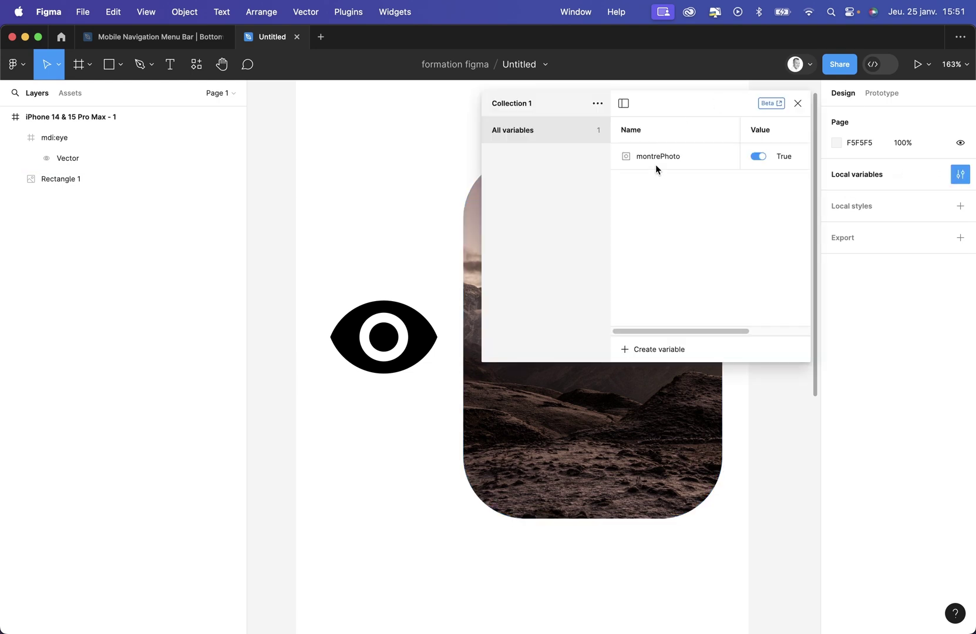
click(759, 157)
click(762, 156)
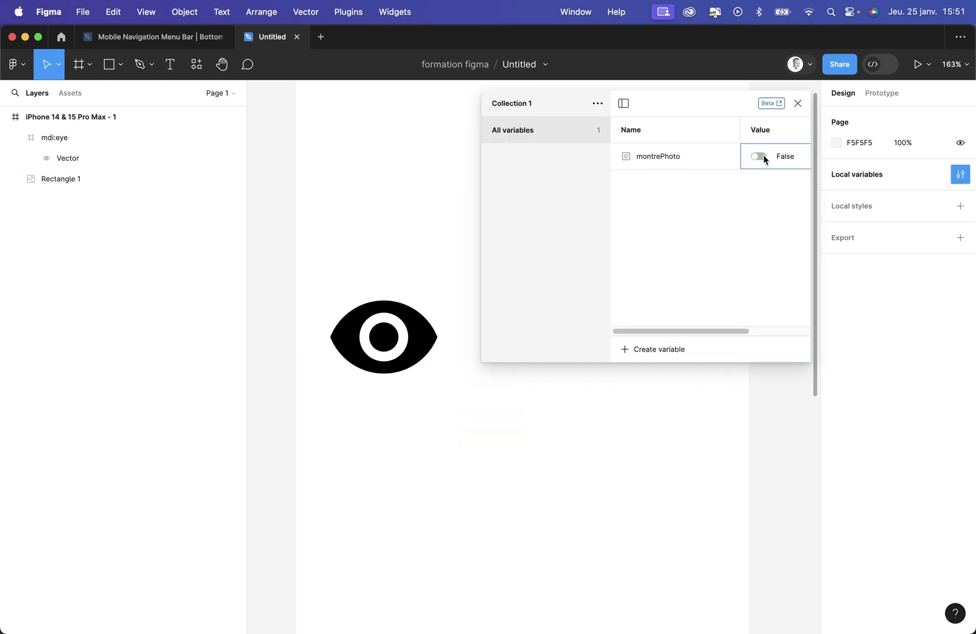
click(764, 155)
click(757, 155)
click(760, 154)
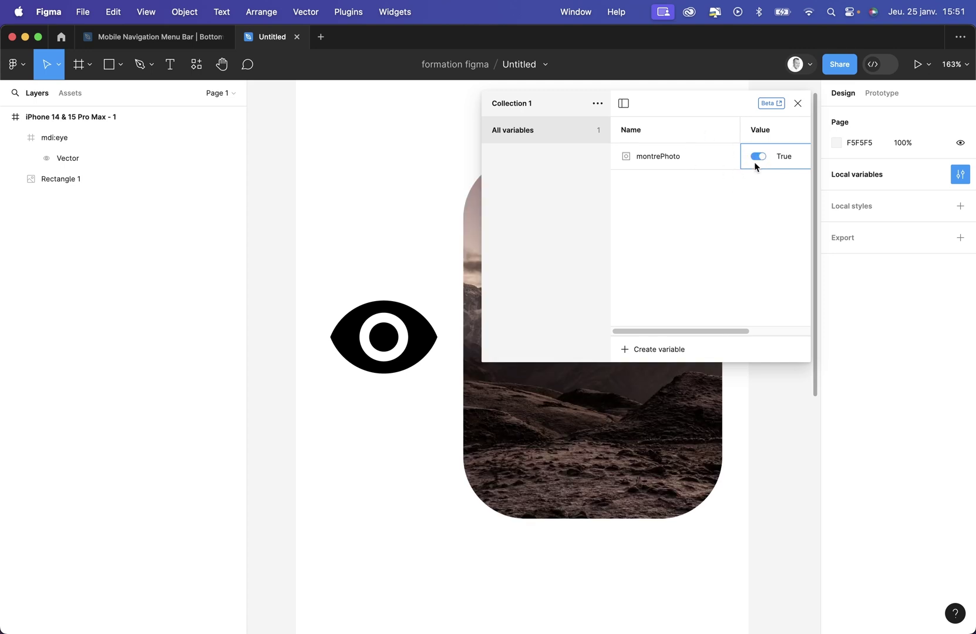
click(798, 103)
Step: Add an On tap prototype interaction with a Conditional action to the mdi:eye icon frame
click(874, 94)
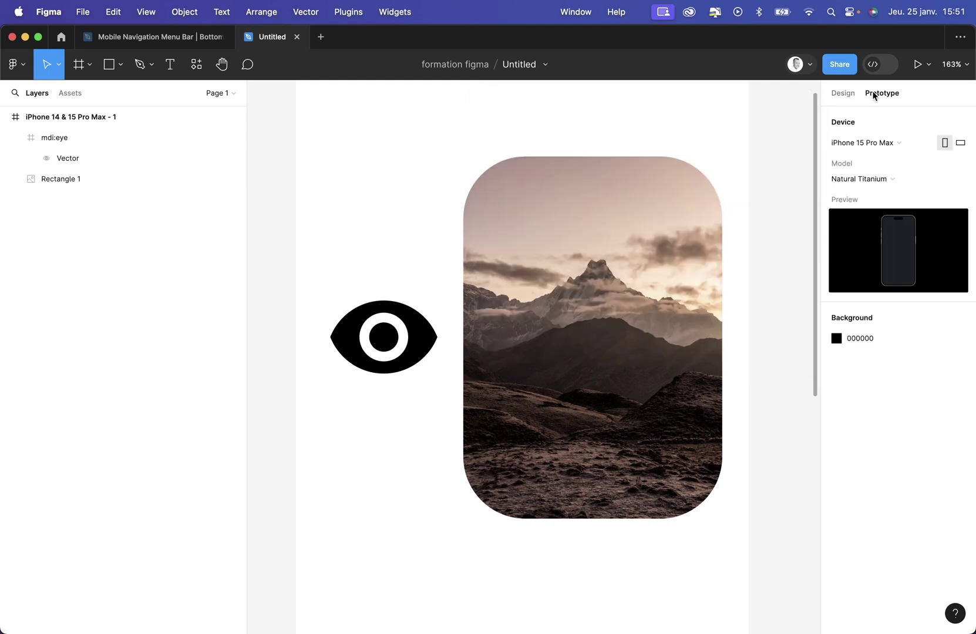
click(382, 341)
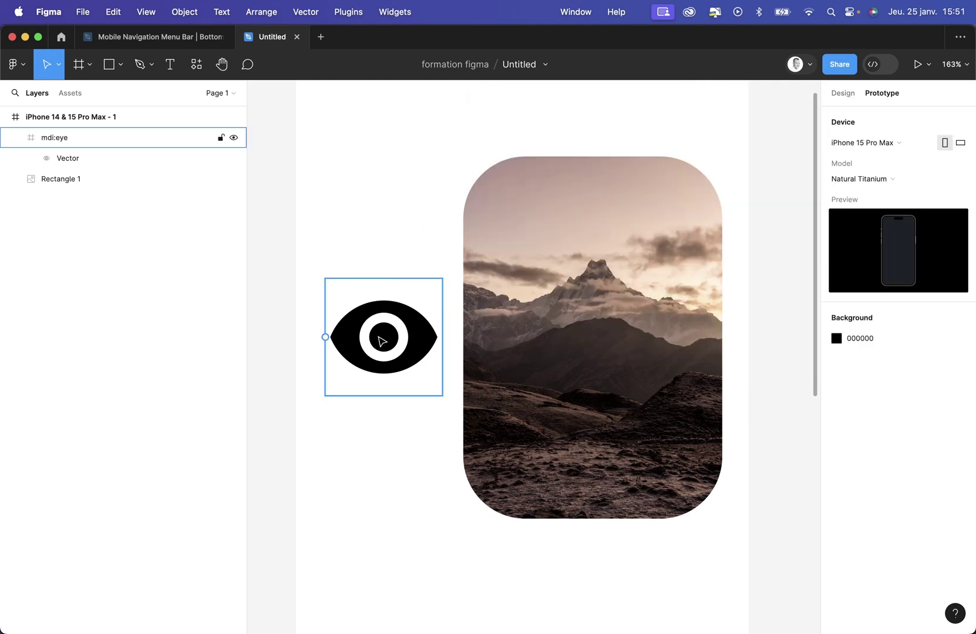
click(382, 340)
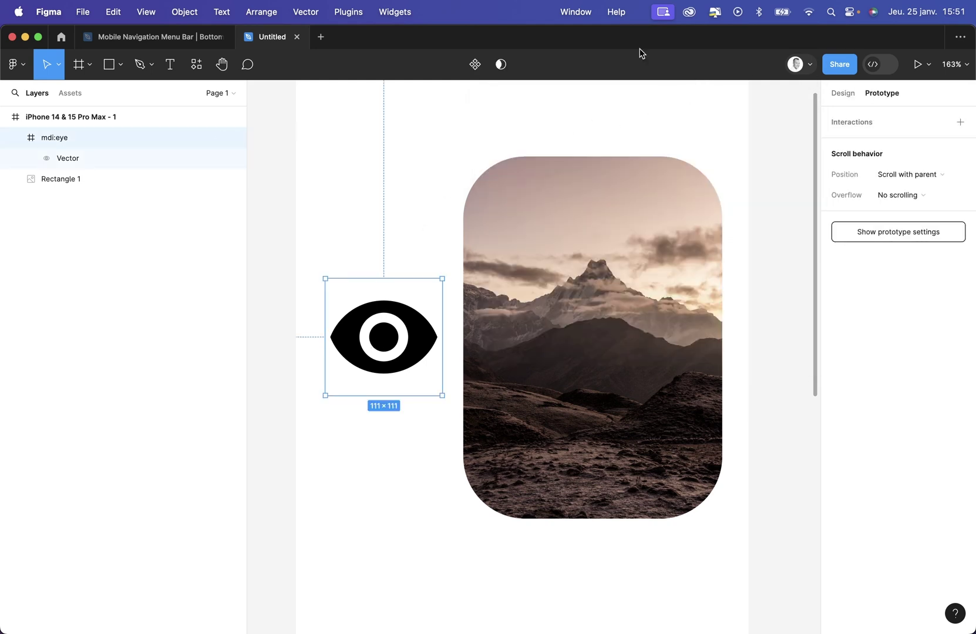
click(866, 124)
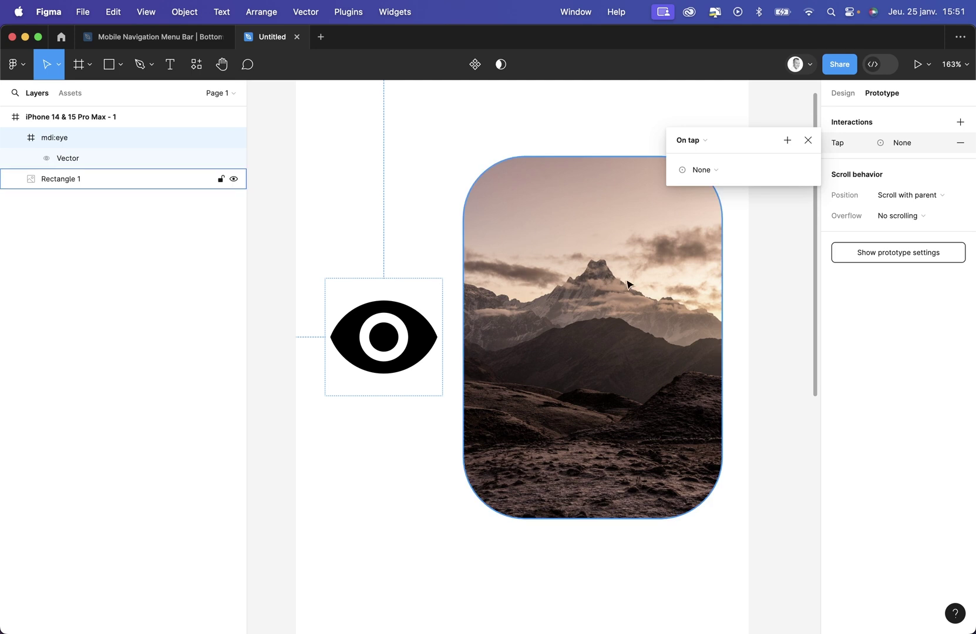
click(770, 170)
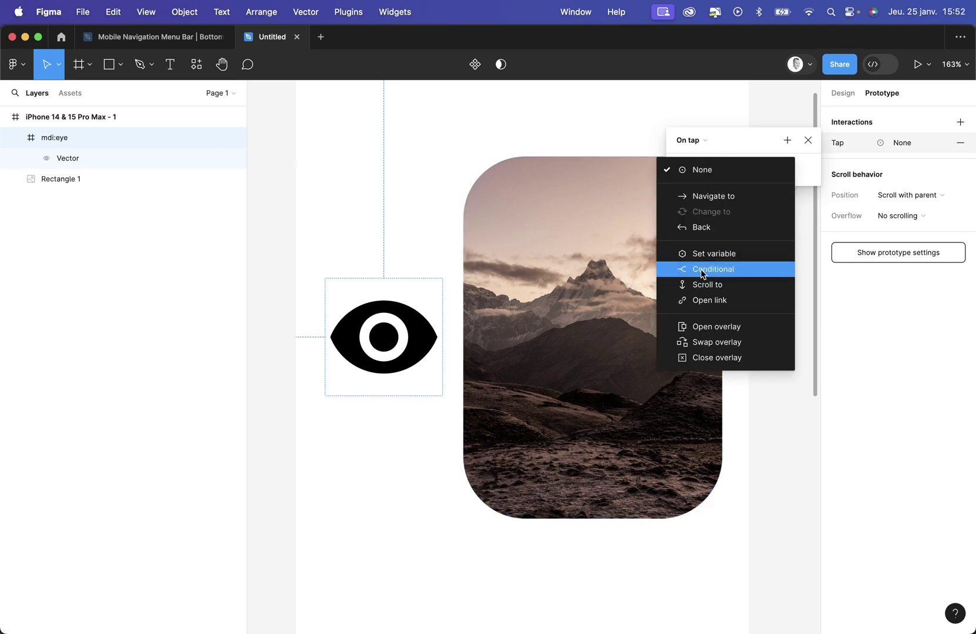
click(739, 272)
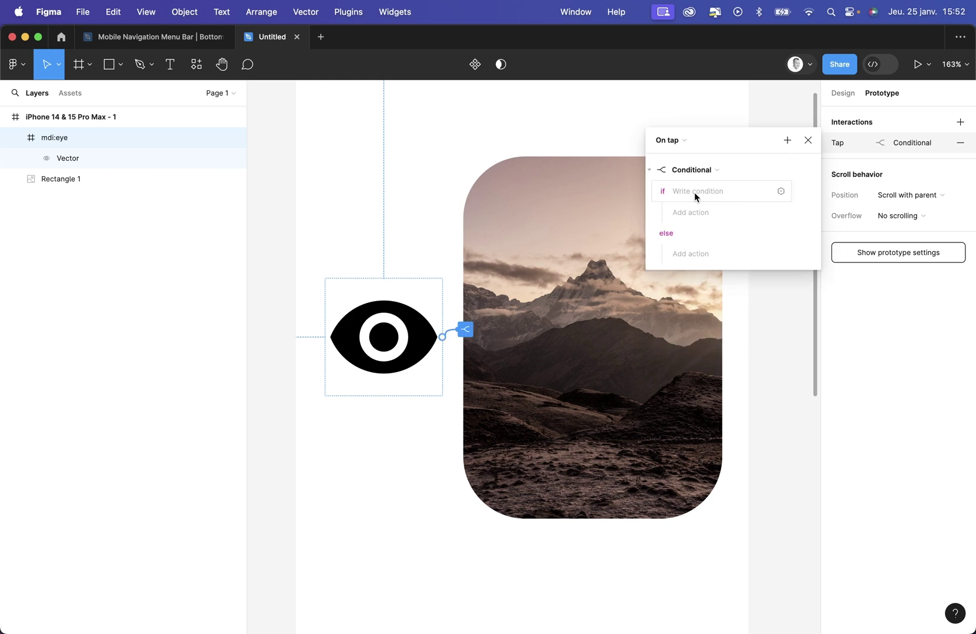
Step: Set the if condition of the tap interaction to montrePhoto == true
click(712, 192)
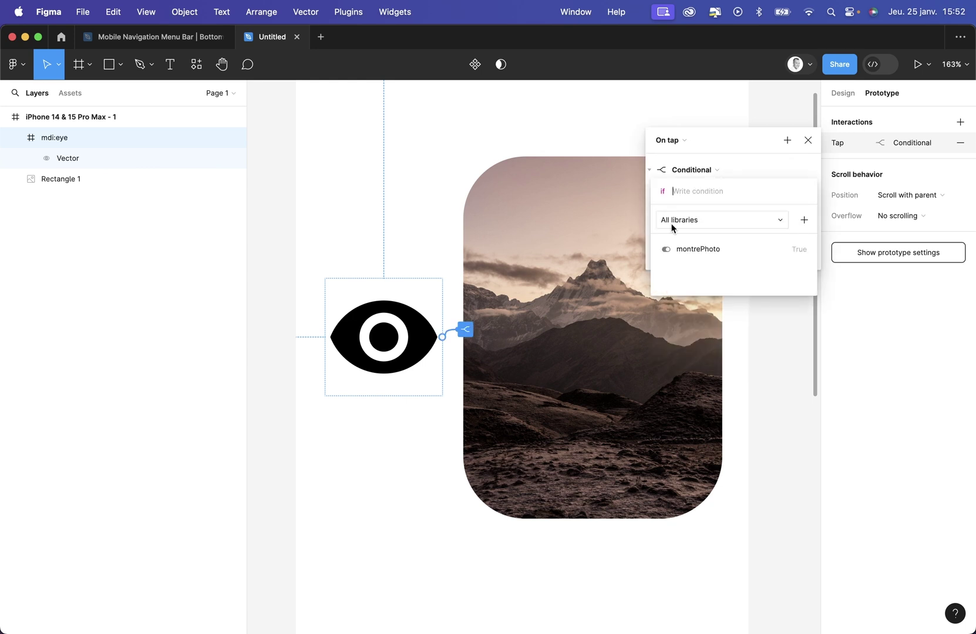
click(700, 250)
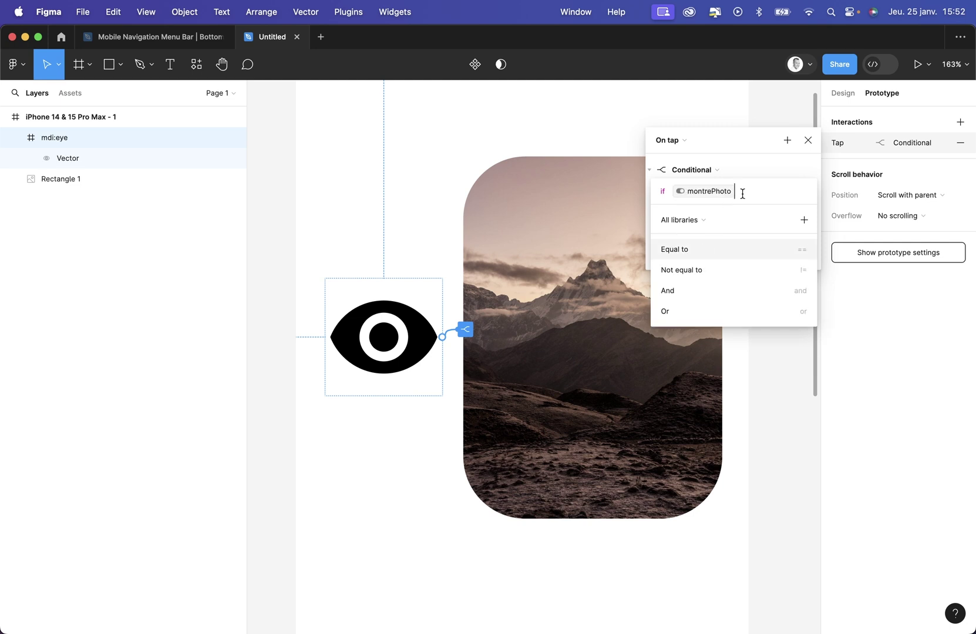
click(682, 251)
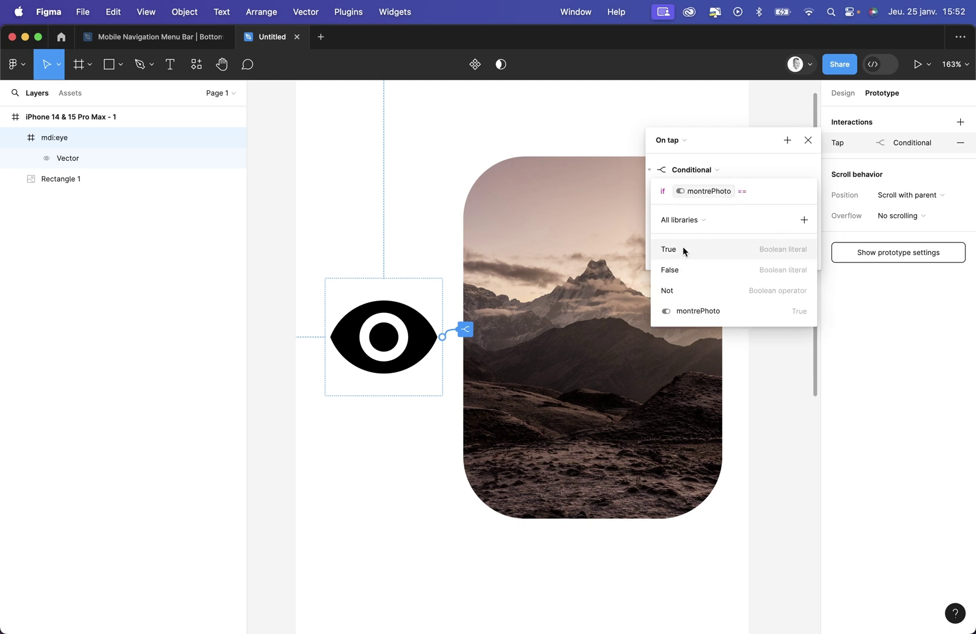
click(669, 250)
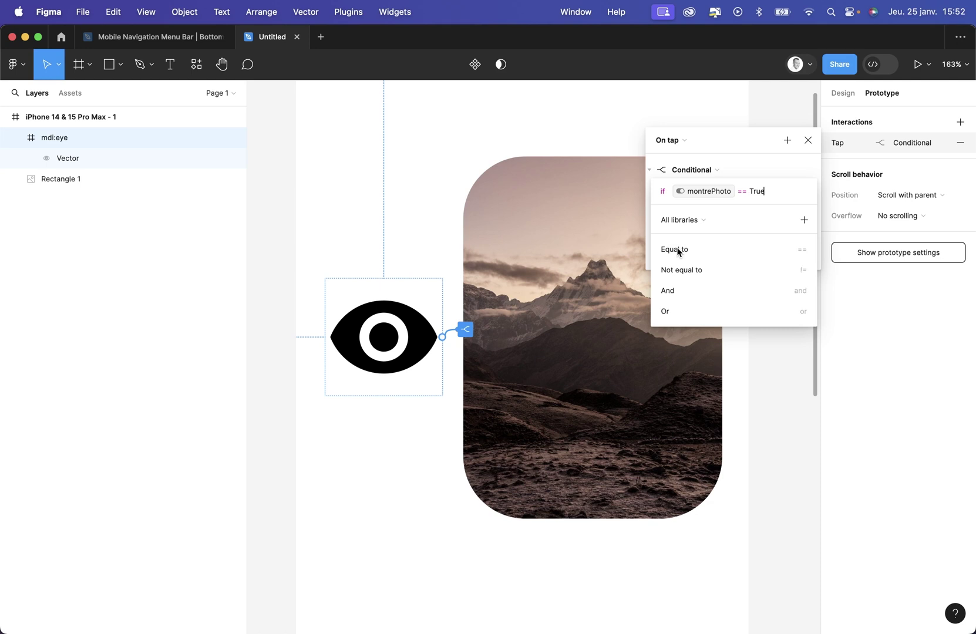
key(Return)
Step: Add a Set variable action to the if branch that sets montrePhoto to false
click(695, 215)
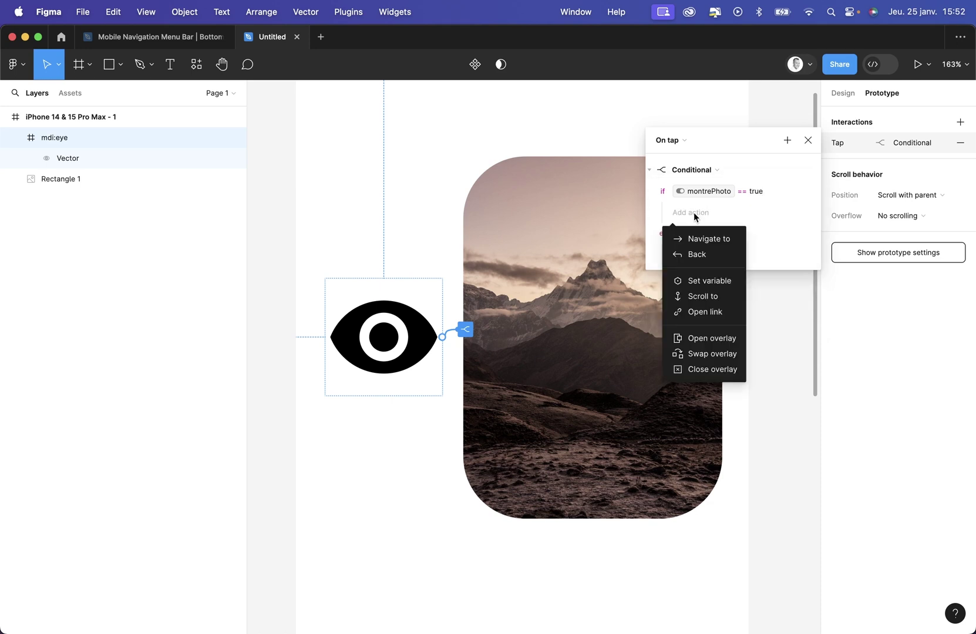
click(700, 280)
click(693, 292)
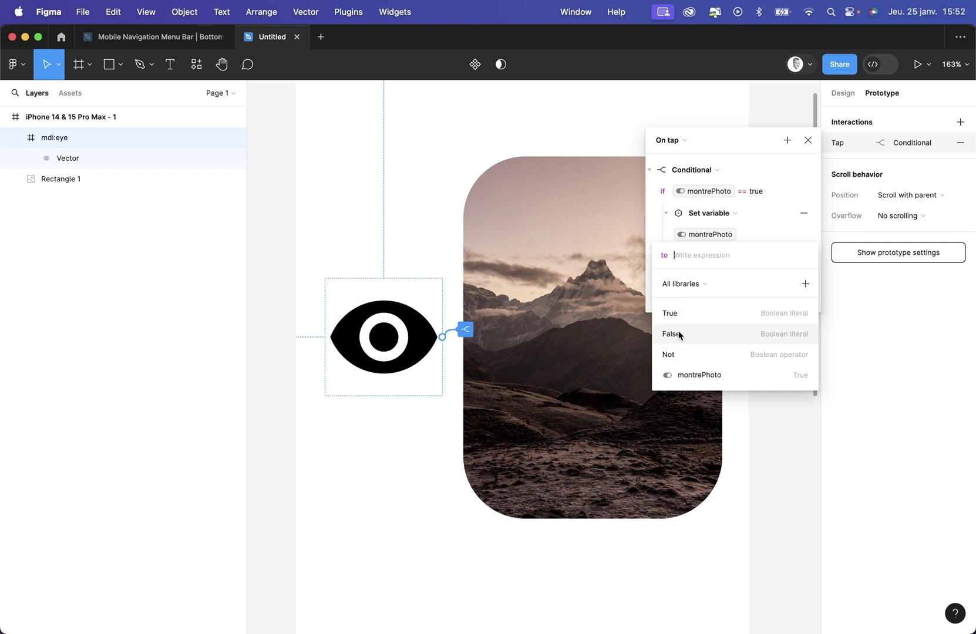
click(680, 335)
key(Return)
Step: Add a Set variable action to the else branch that sets montrePhoto to true, and close the interaction settings
click(687, 295)
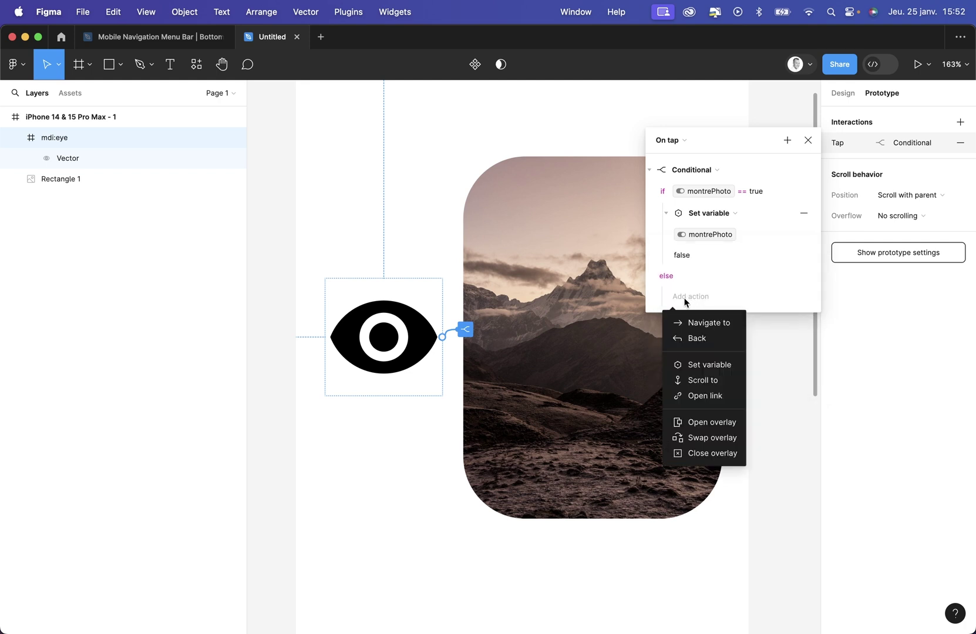
click(702, 365)
click(701, 376)
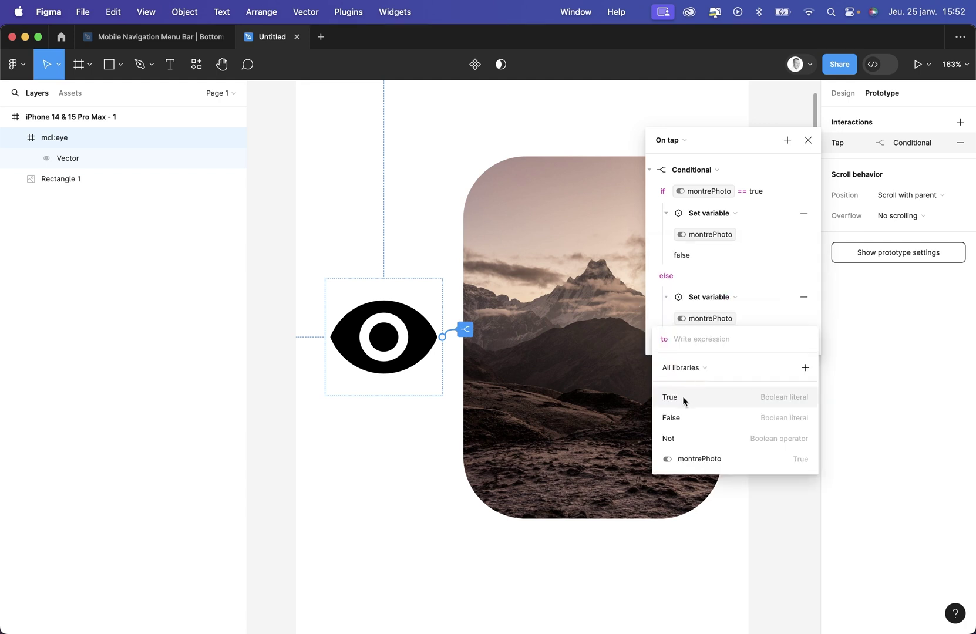
click(684, 399)
key(Return)
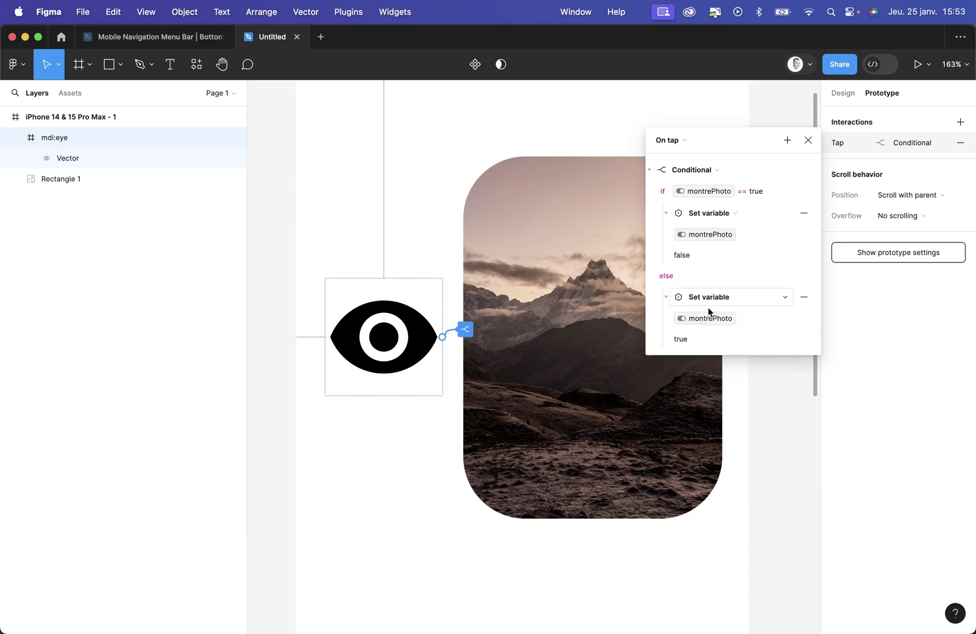
click(808, 141)
Step: Open an inline prototype preview of the iPhone 14 & 15 Pro Max - 1 frame
click(262, 151)
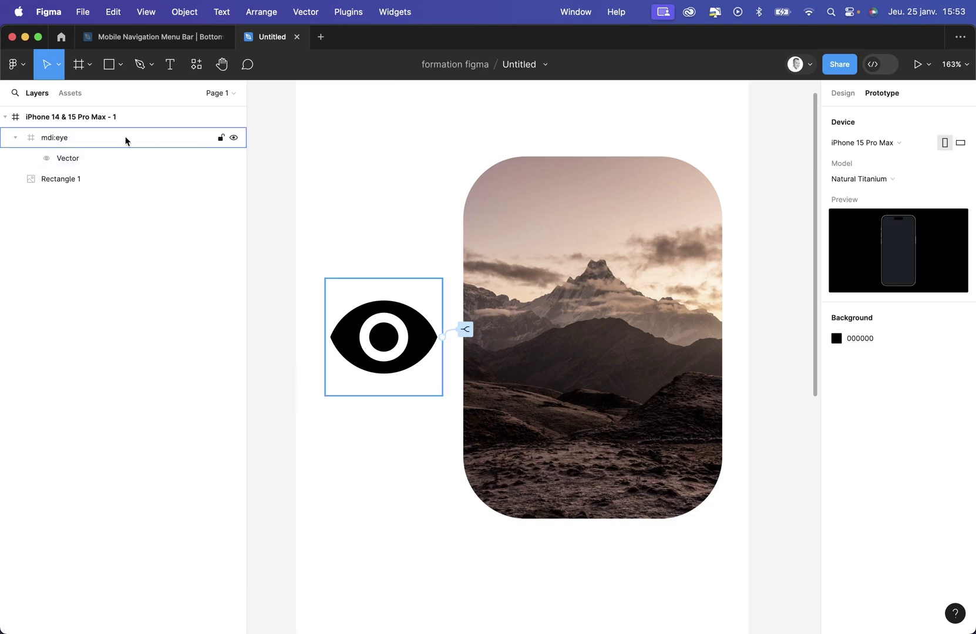
click(92, 120)
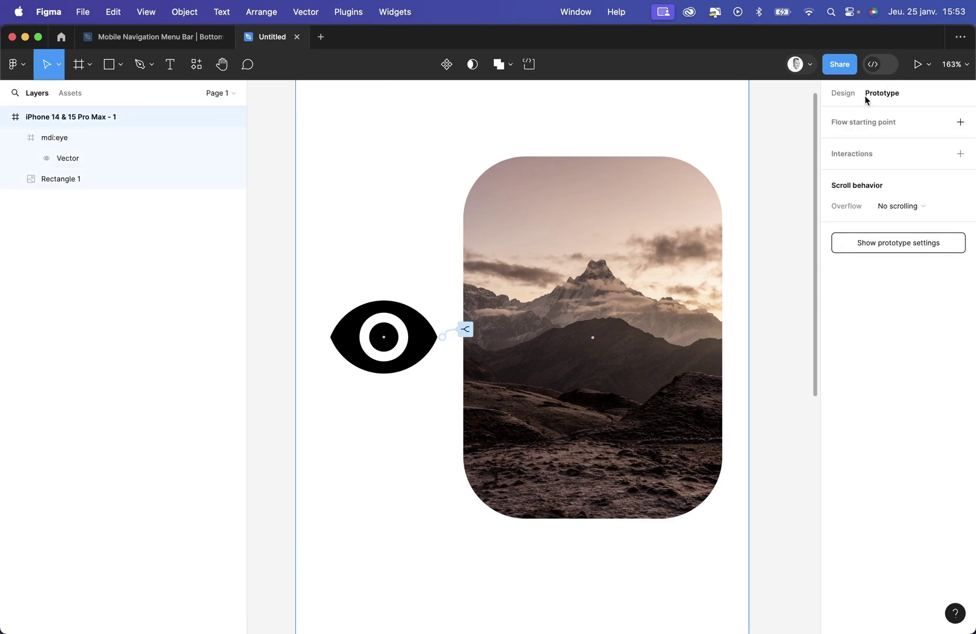
click(928, 64)
click(889, 109)
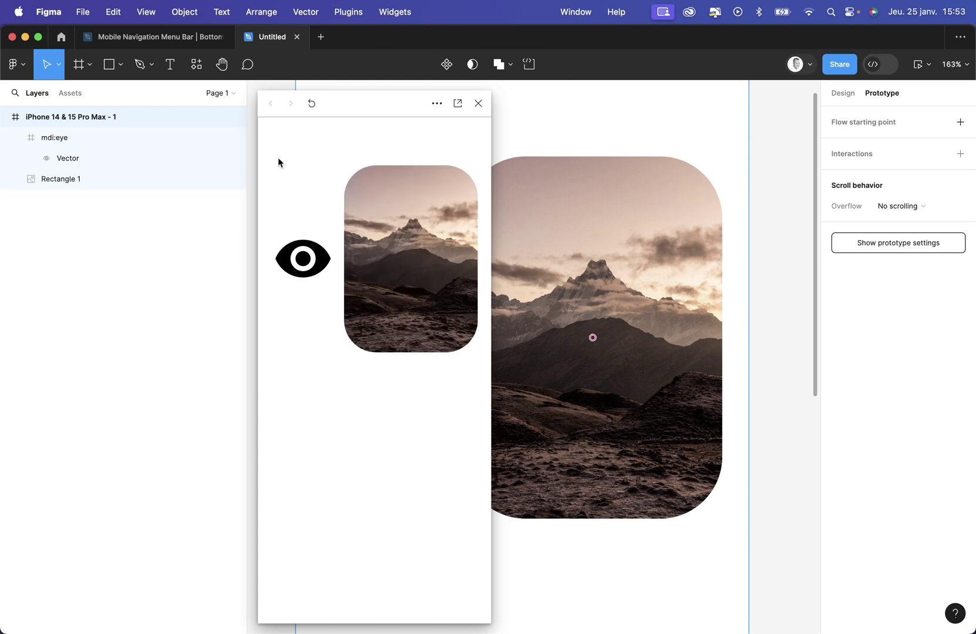
Step: Test the eye icon in the prototype preview by toggling the photo's visibility several times
click(299, 259)
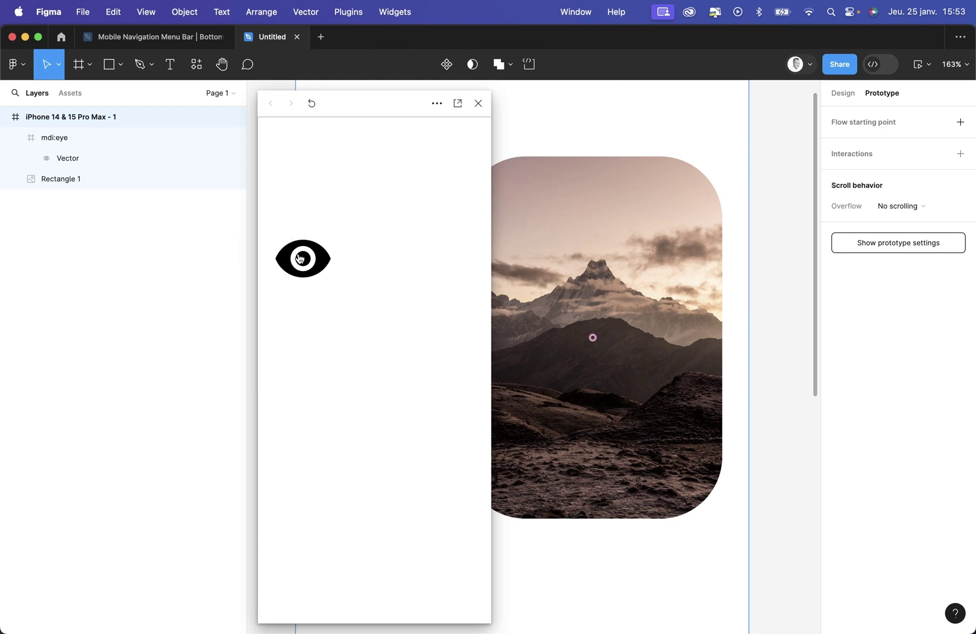
click(300, 259)
click(300, 258)
click(299, 259)
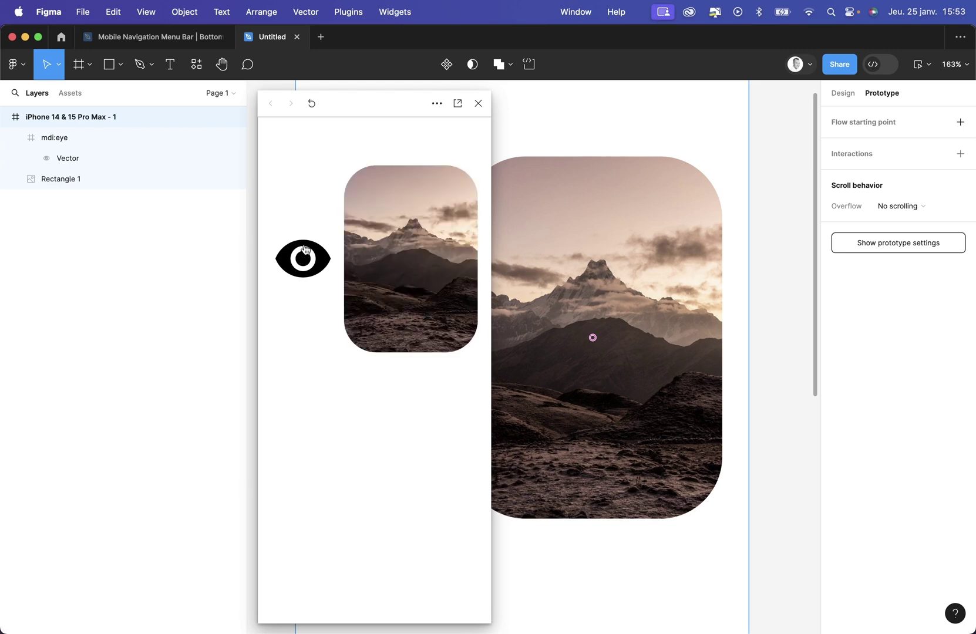
click(305, 265)
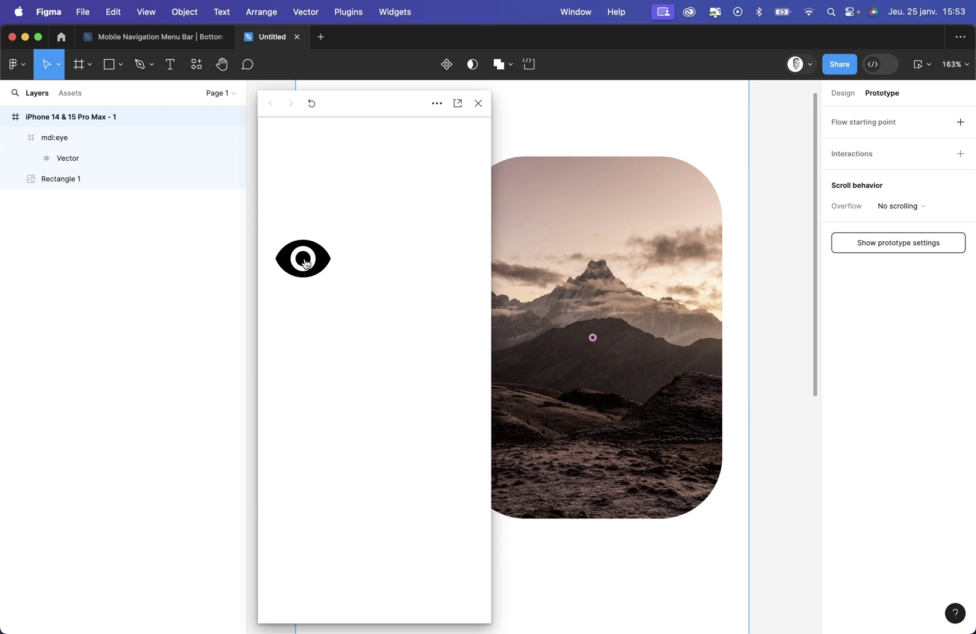
click(305, 265)
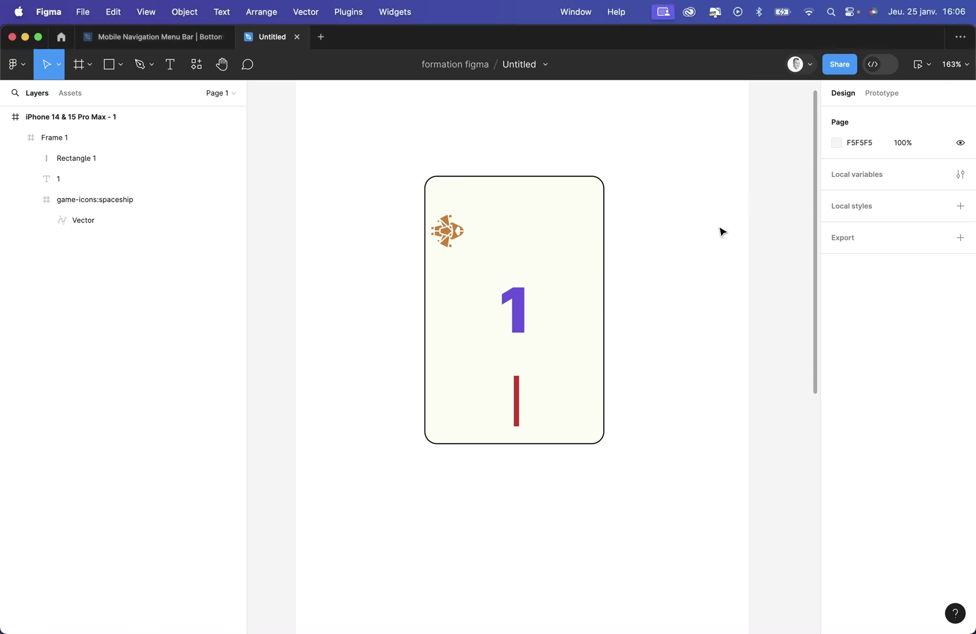
Step: Create a local number variable named Number with the value 10
click(874, 175)
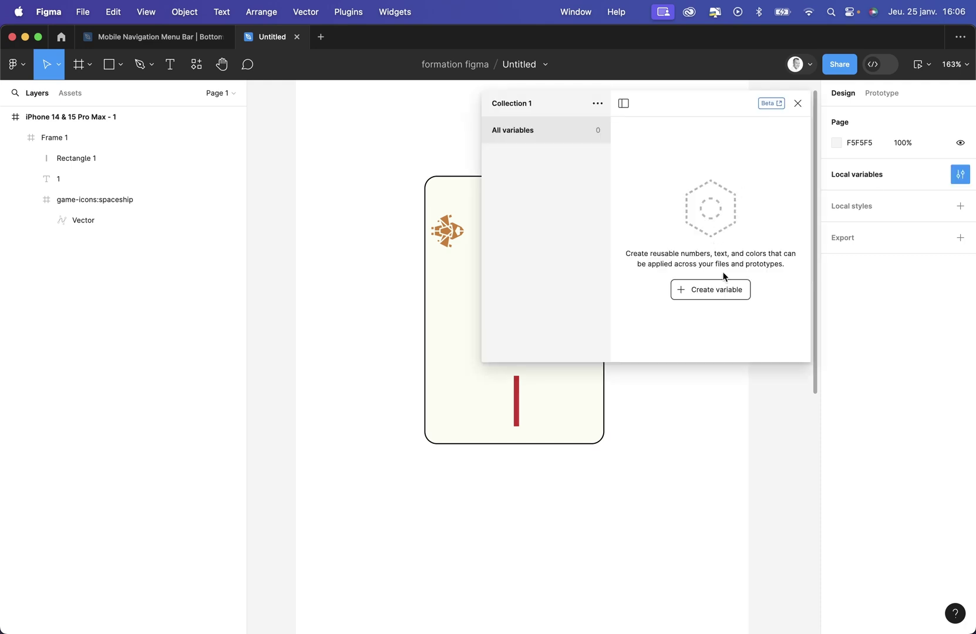
click(712, 288)
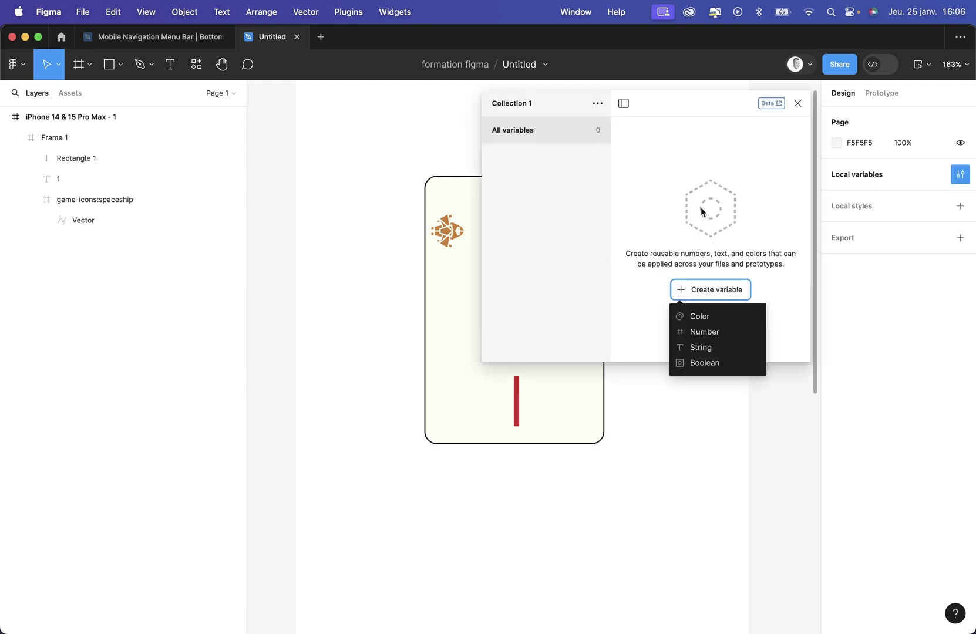
click(707, 332)
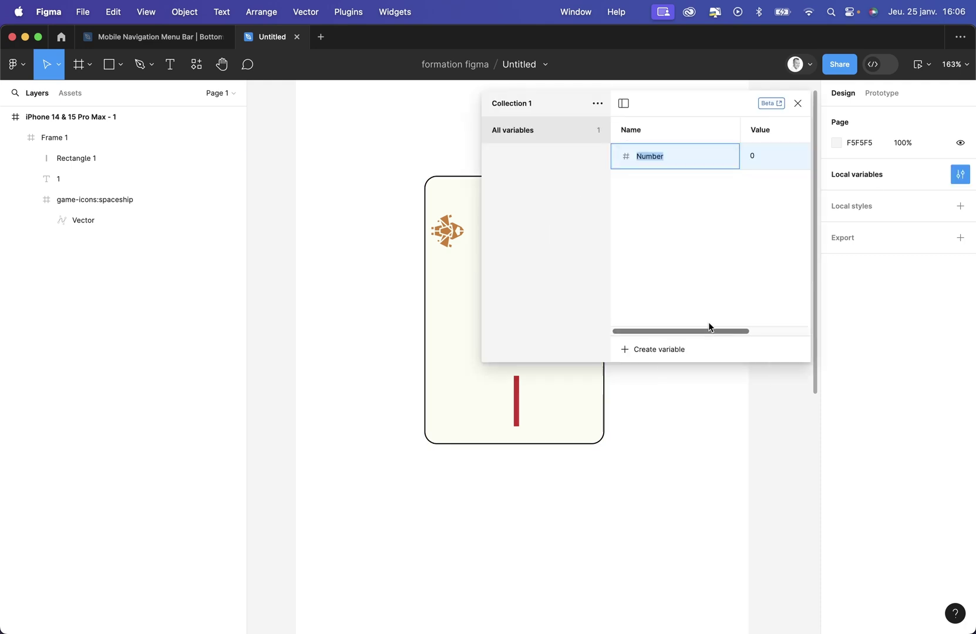
click(755, 156)
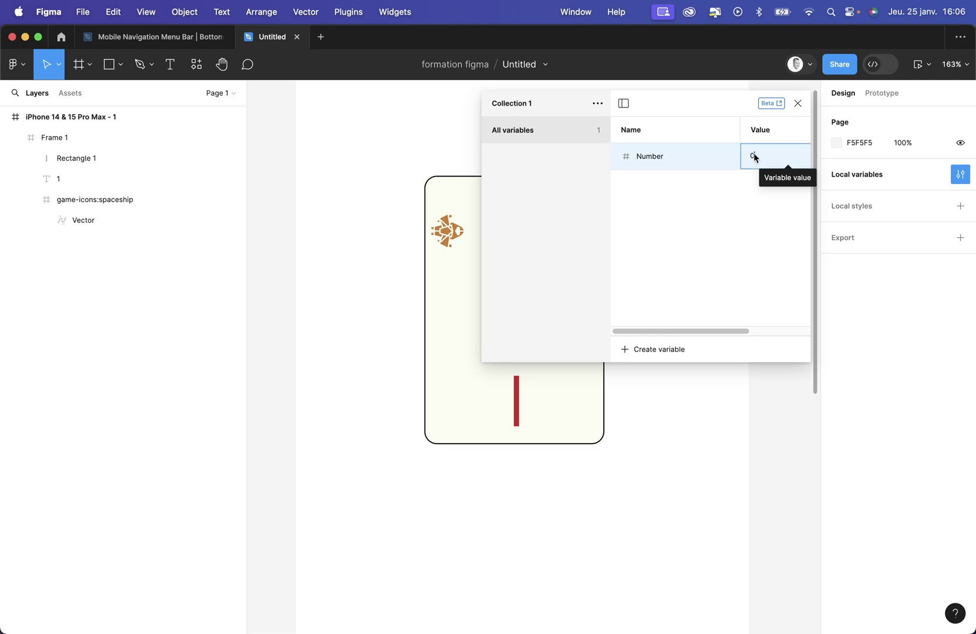
text(10)
key(Escape)
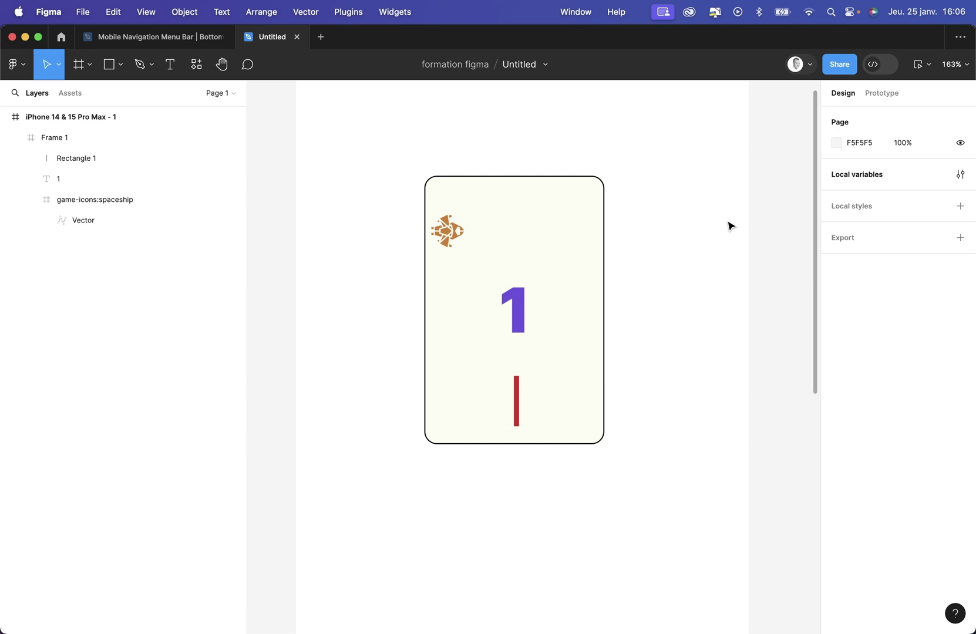
Step: Bind the content of the large purple "1" text on the card to the Number variable
click(515, 310)
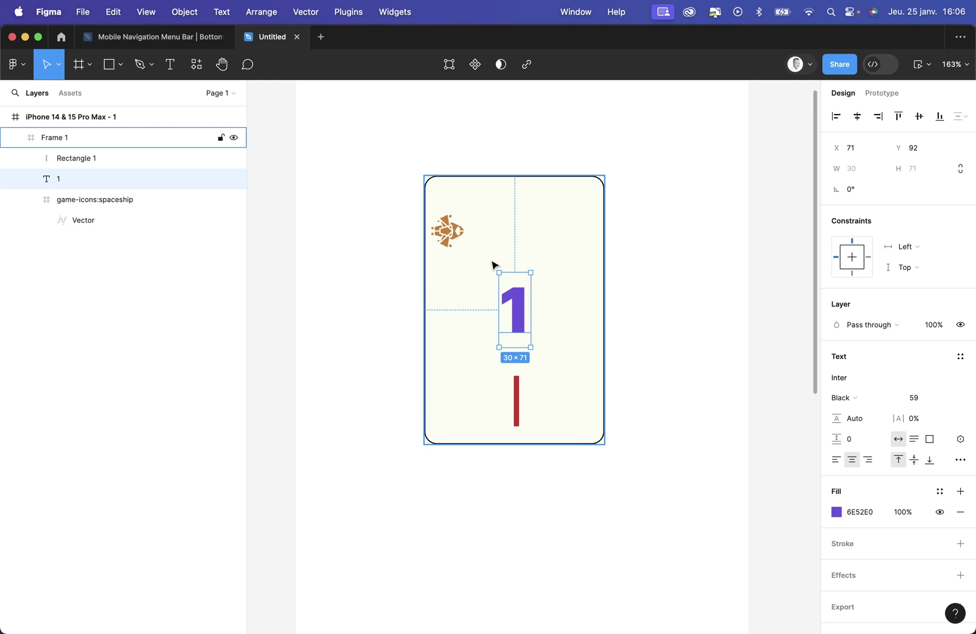
click(961, 440)
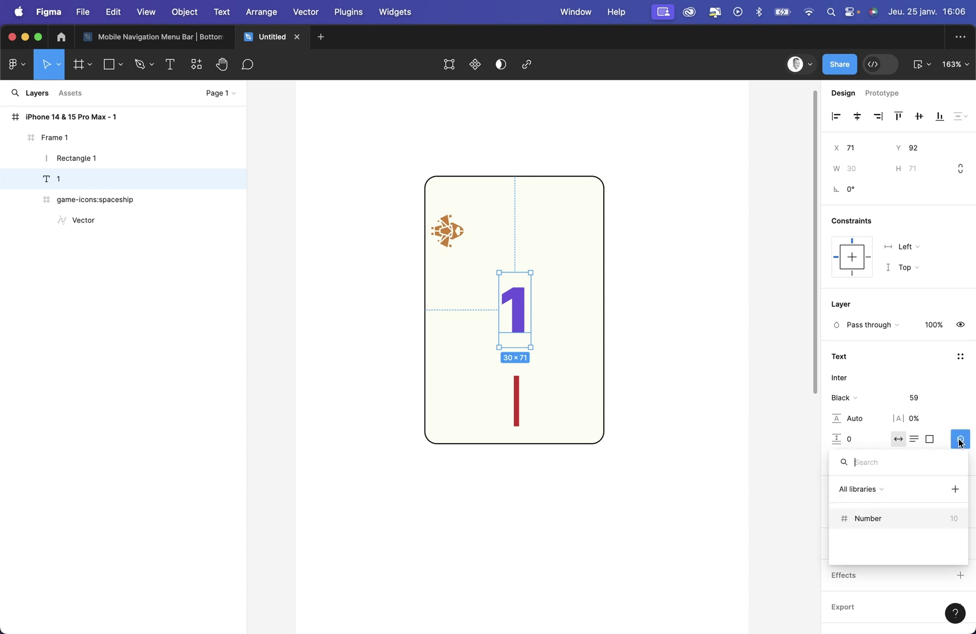
click(874, 519)
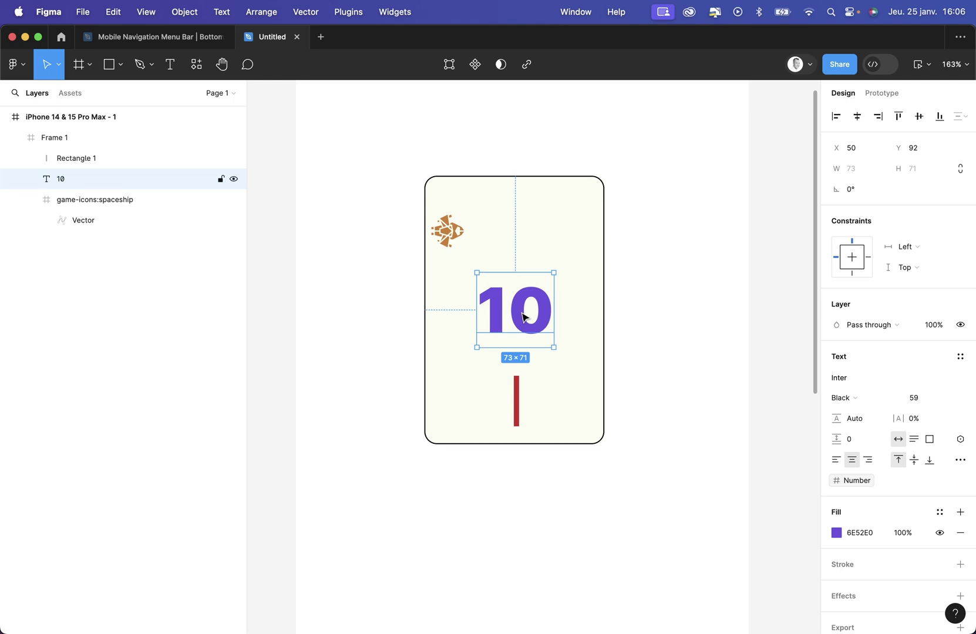
Step: Set the red rectangle's constraints to Center in both directions and wrap it in an auto layout frame aligned to the centre
click(517, 386)
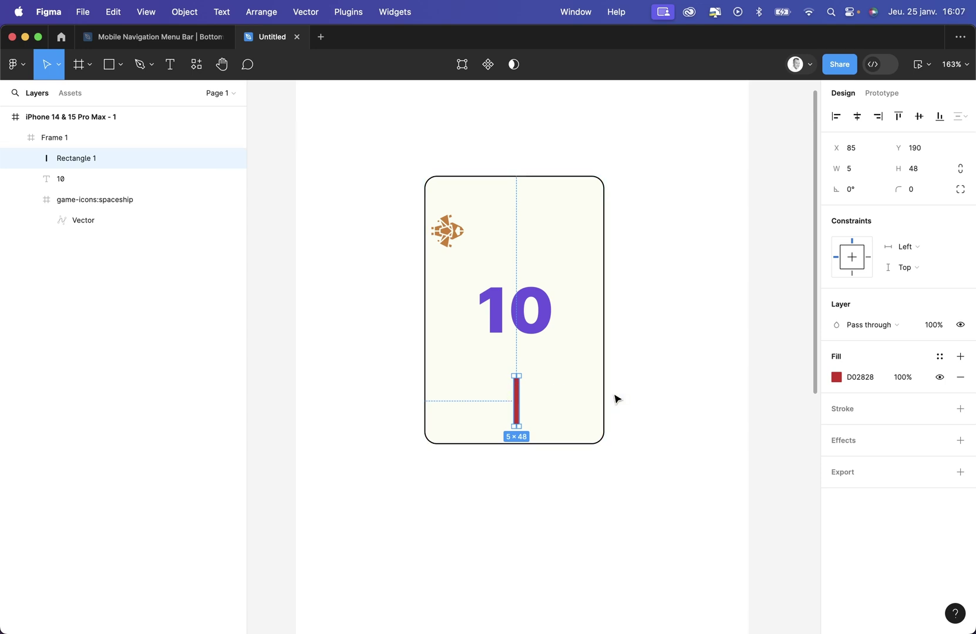
click(852, 261)
click(850, 257)
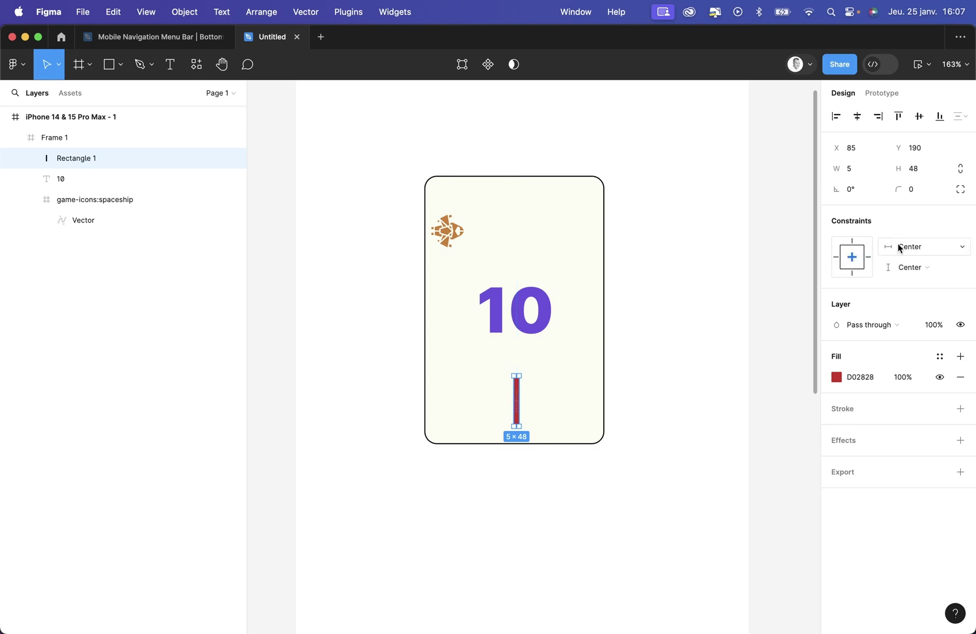
click(924, 247)
click(924, 247)
key(shift+a)
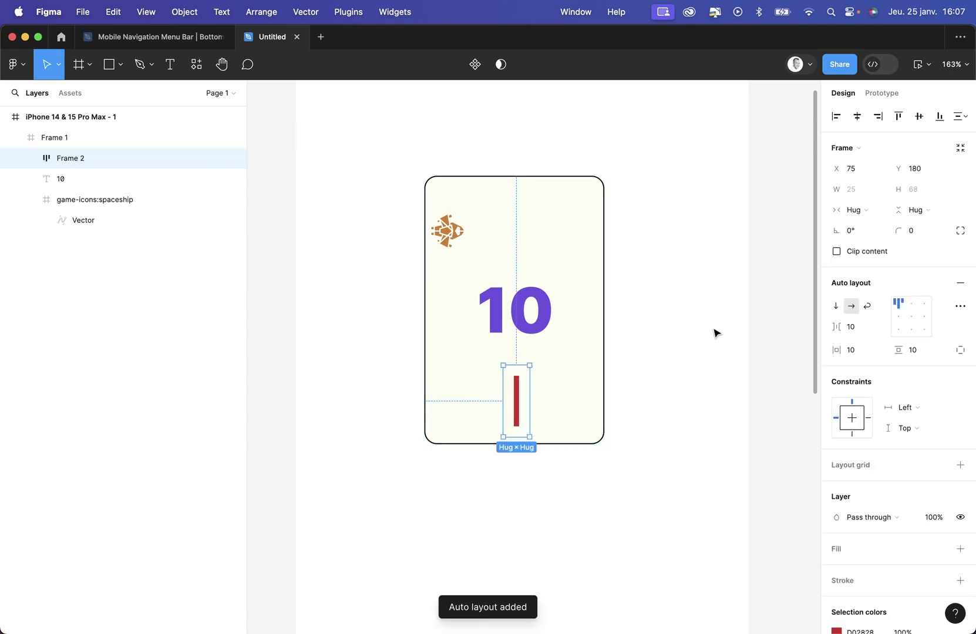
click(911, 320)
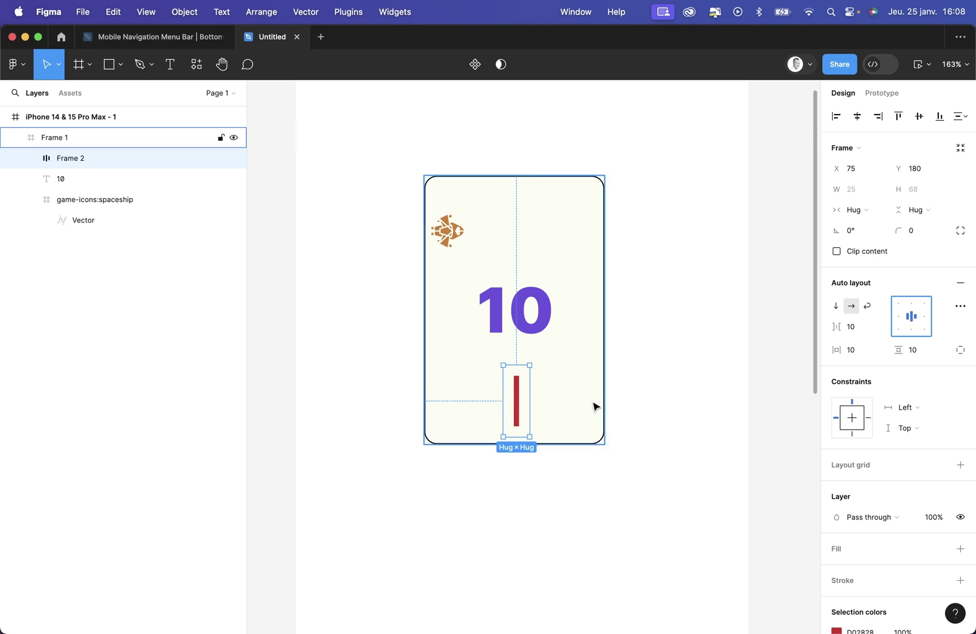
Step: Bind the width of Rectangle 1 inside Frame 2 to the Number variable
click(35, 158)
click(81, 179)
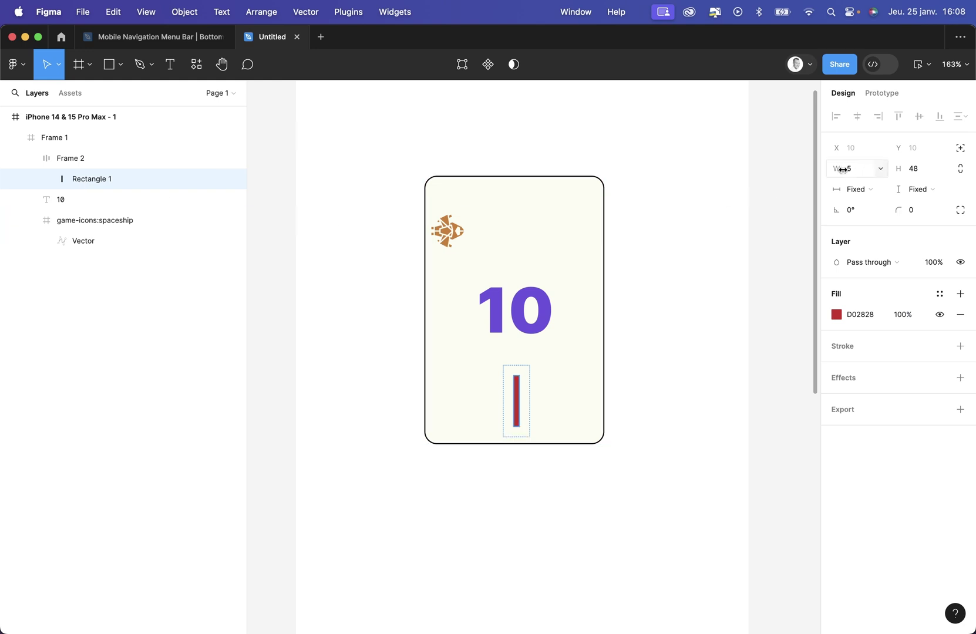
click(881, 170)
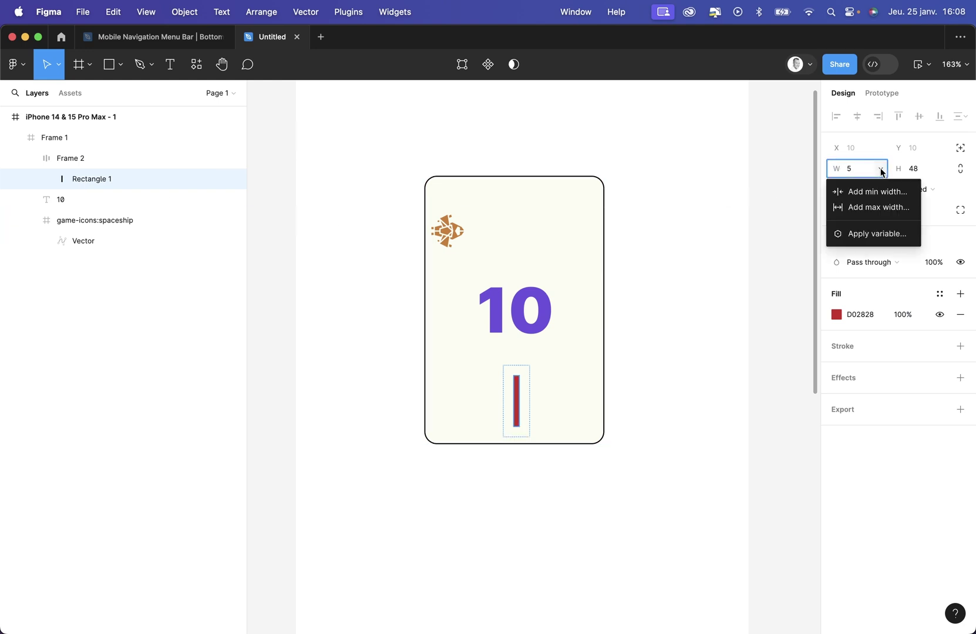
click(863, 234)
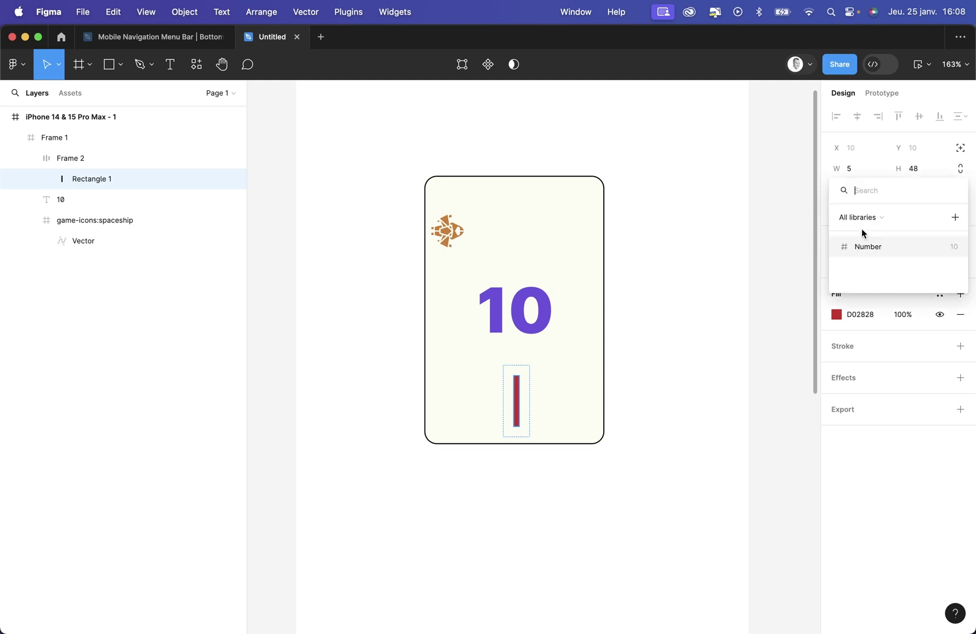
click(864, 247)
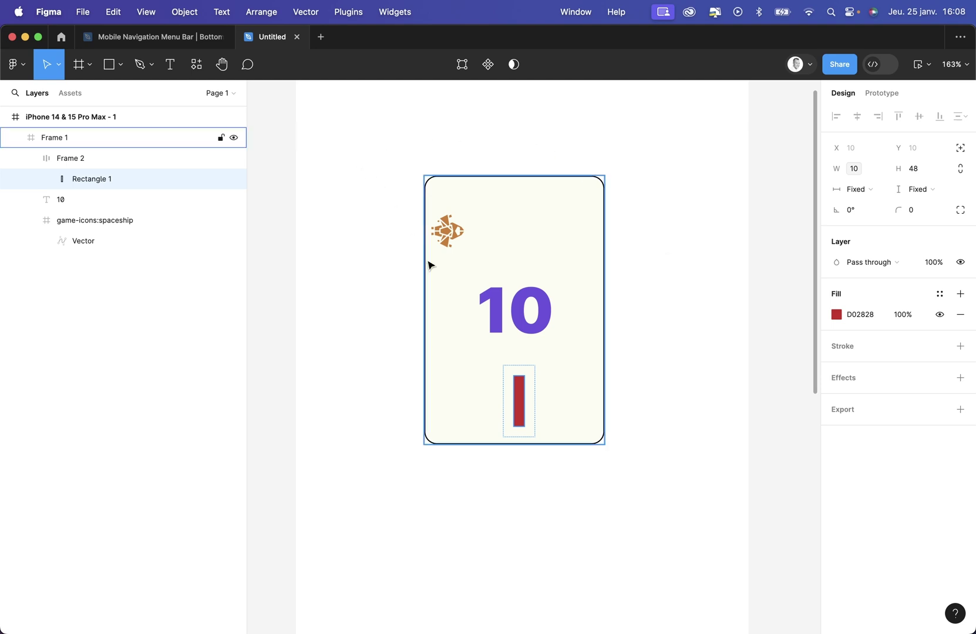
Step: Add auto layout to the game-icons:spaceship frame and bind its bottom padding to the Number variable
click(94, 243)
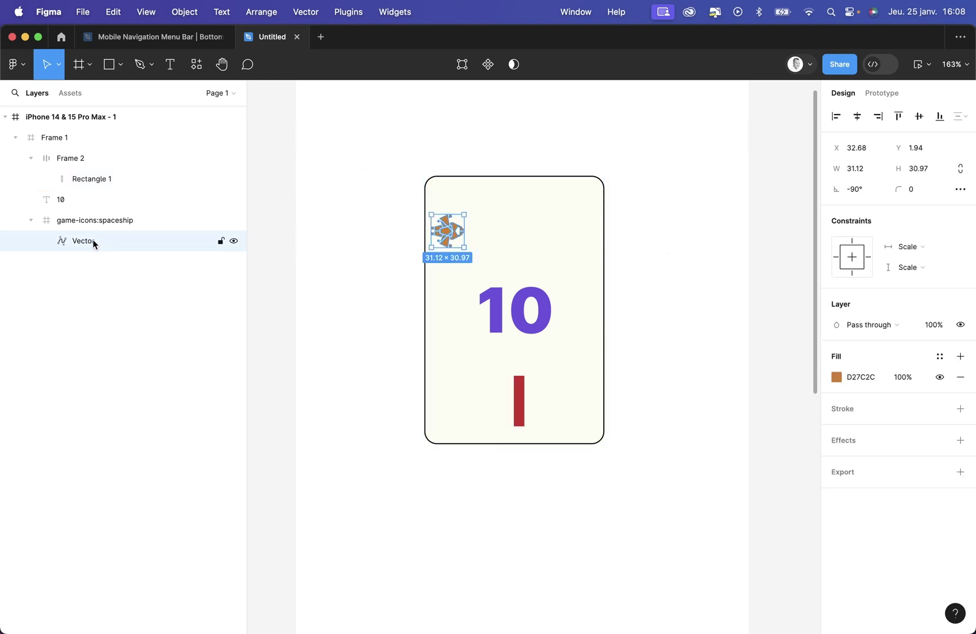
click(109, 218)
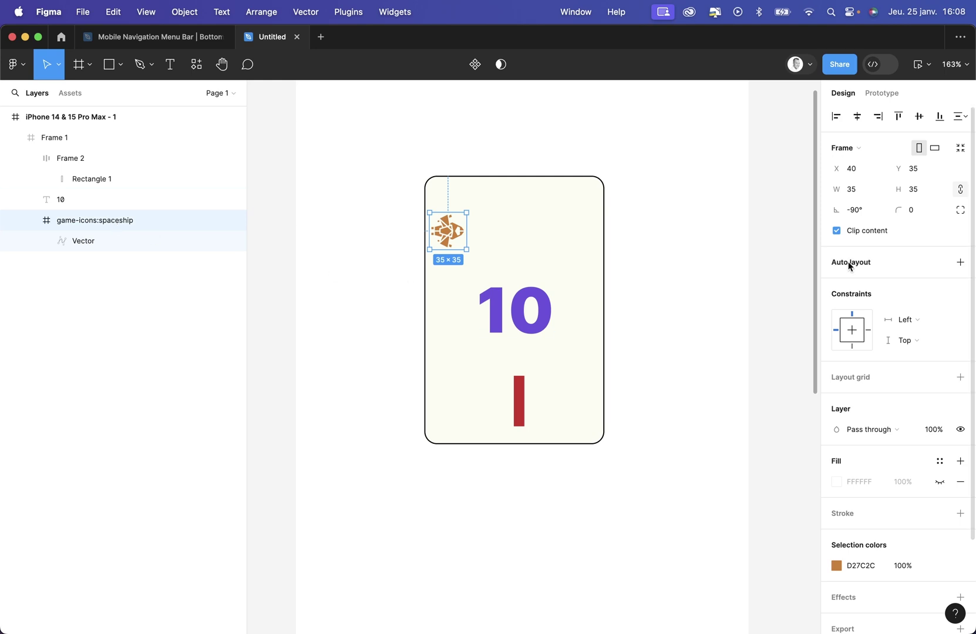
key(shift+a)
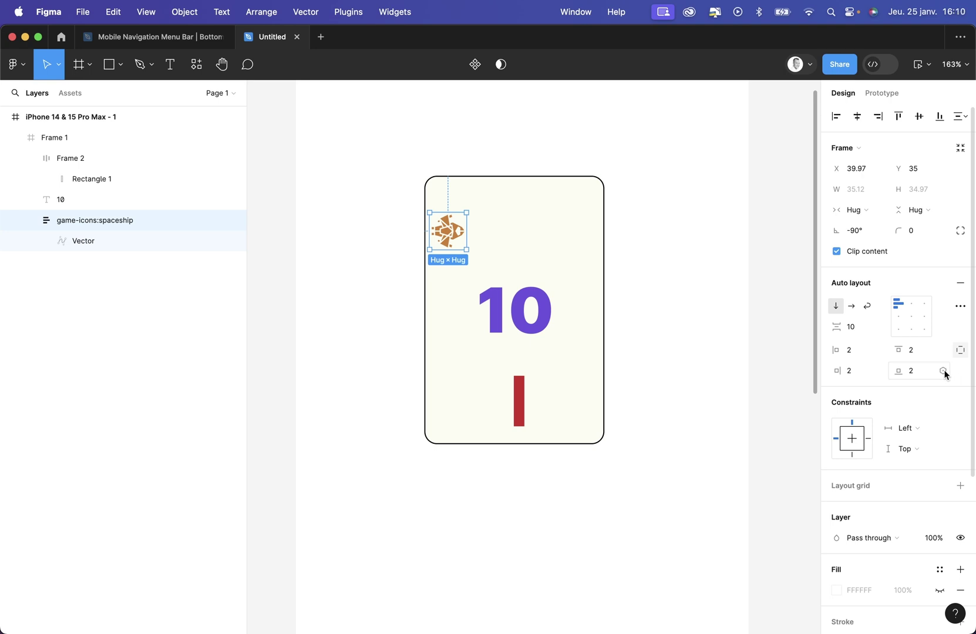
click(943, 372)
click(873, 450)
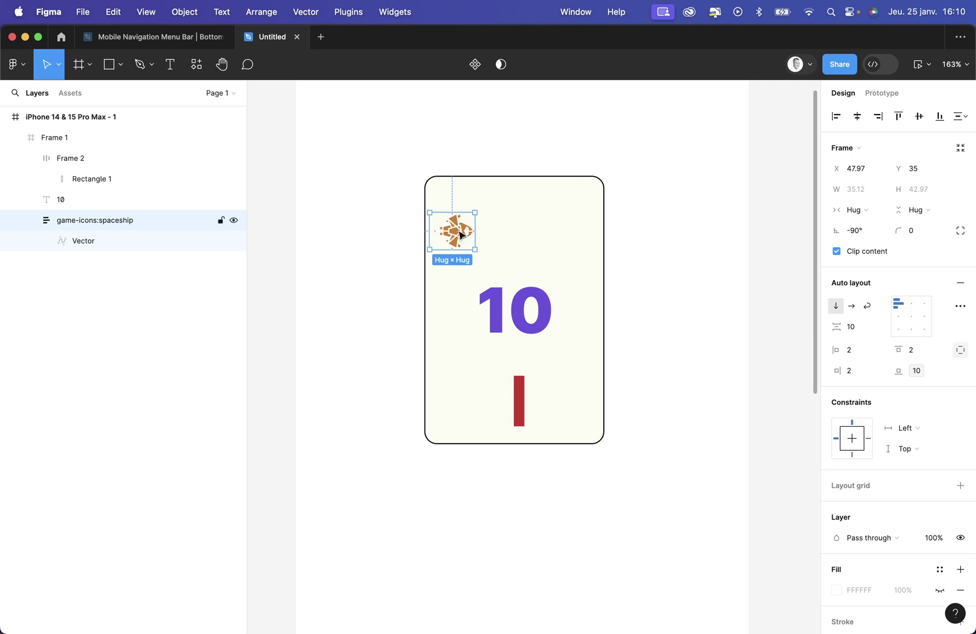
Step: Change the Number variable's value to 25 with the local variables window moved clear of the card
click(731, 290)
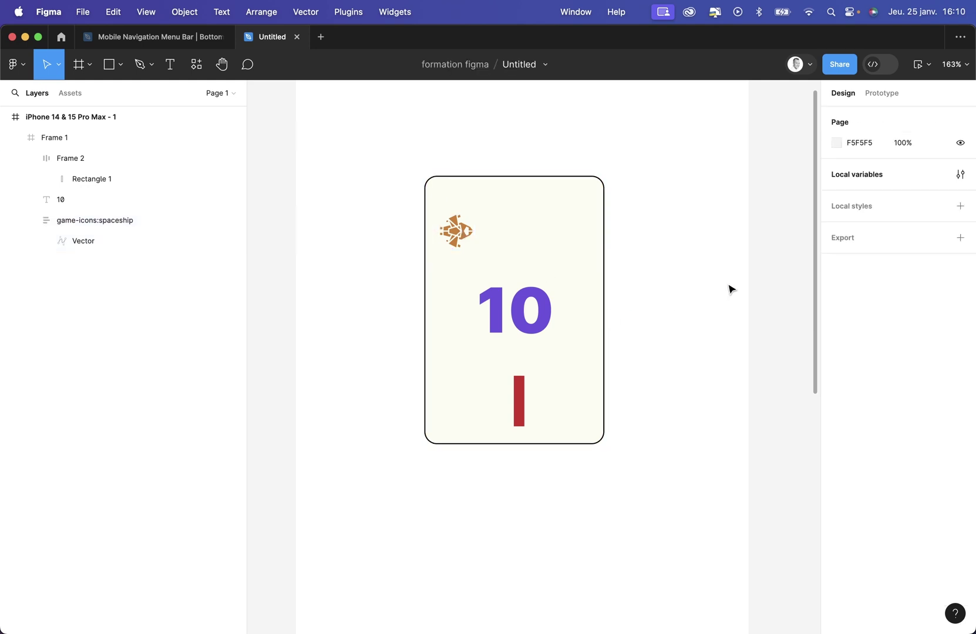
click(879, 176)
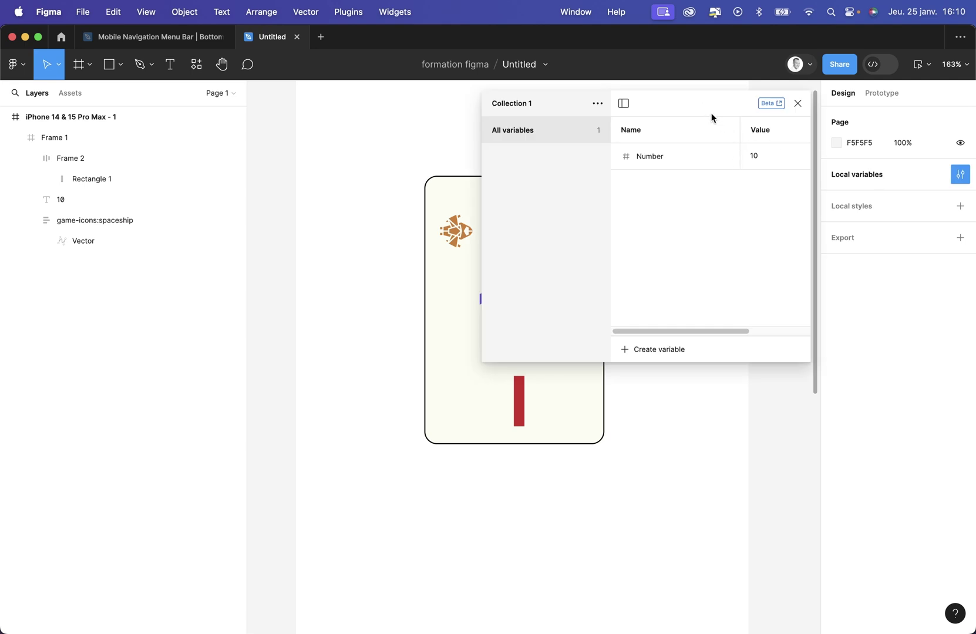
drag(686, 99, 842, 165)
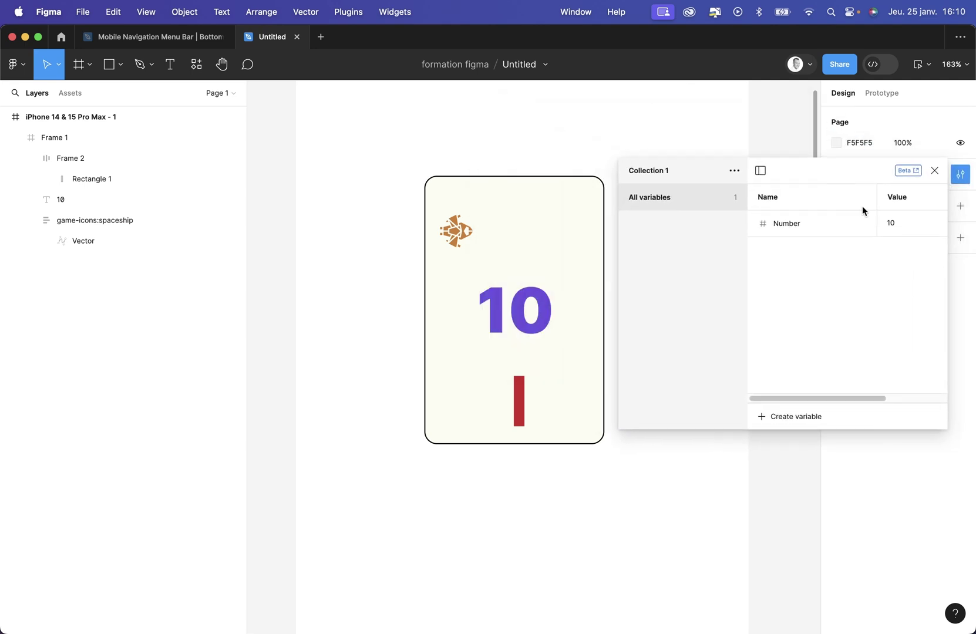
mouse_move(882, 231)
mouse_down()
mouse_move(939, 218)
mouse_move(867, 220)
mouse_move(947, 194)
mouse_move(883, 231)
mouse_up()
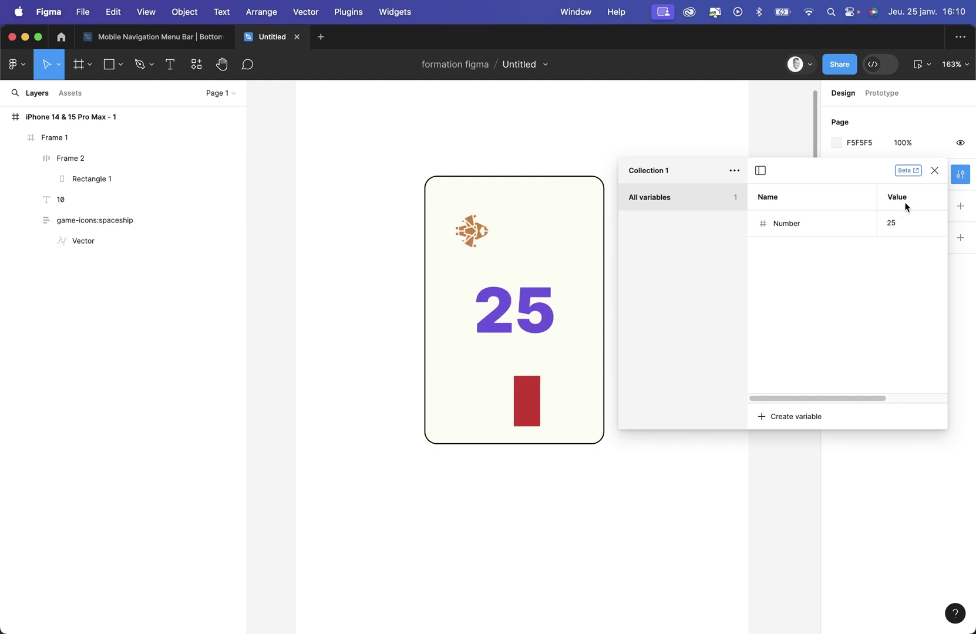
click(934, 171)
Step: Set Frame 2's horizontal and vertical constraints to Center and move it to X 63, horizontally centred in the card
click(571, 399)
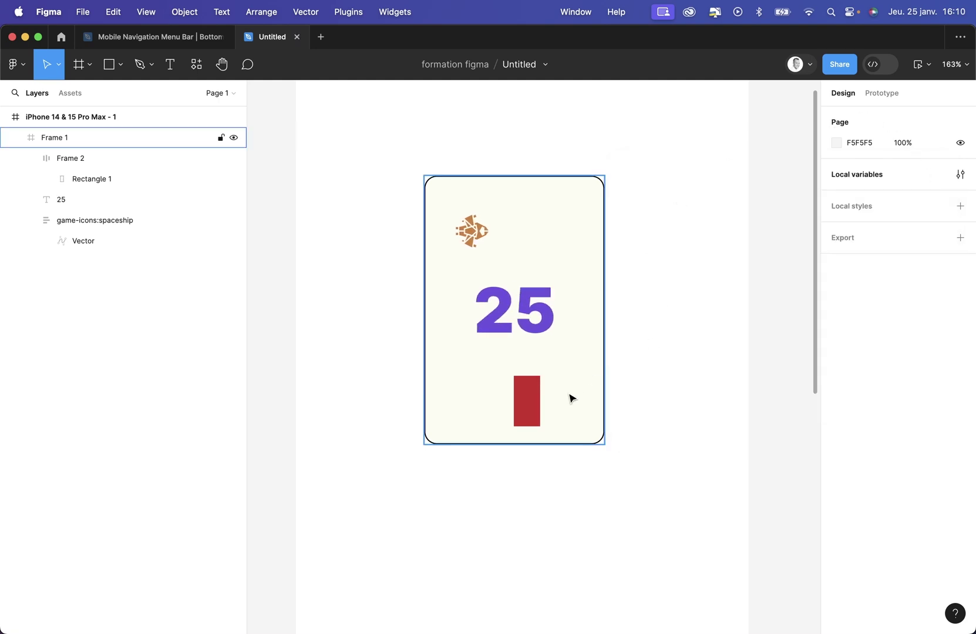
key(Escape)
click(523, 396)
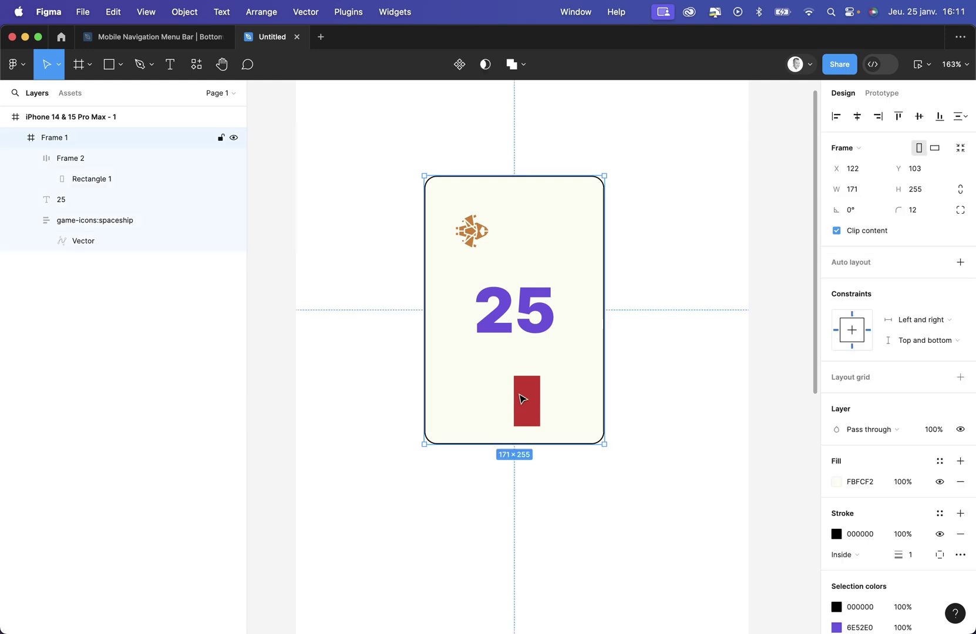
double_click(532, 399)
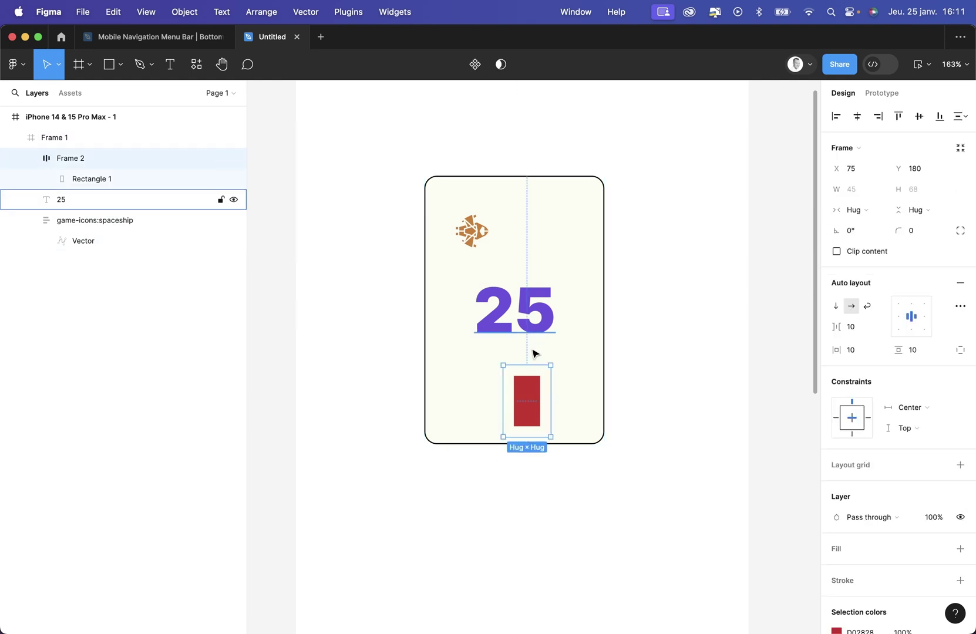
click(899, 428)
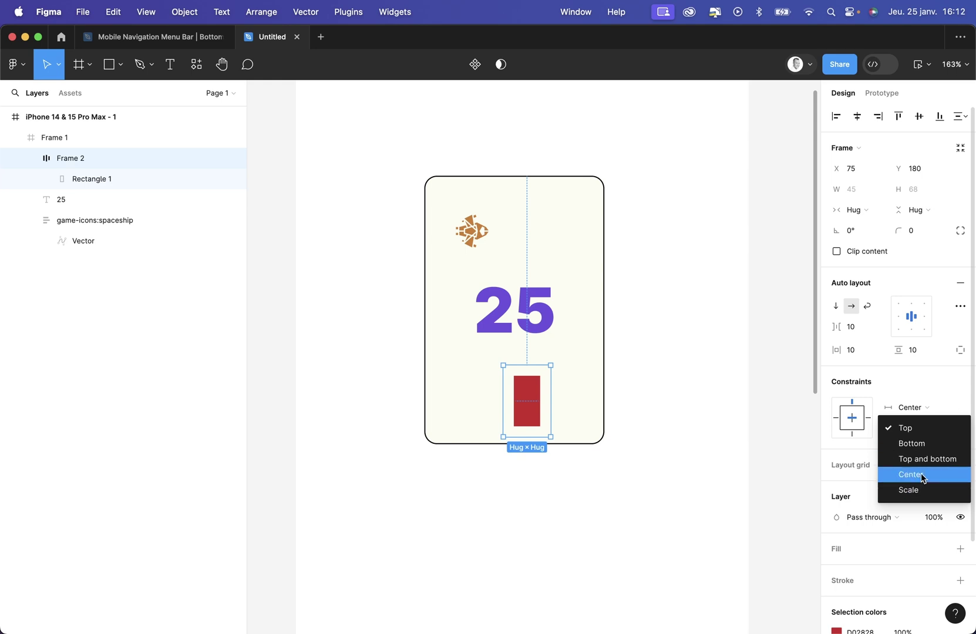
click(921, 476)
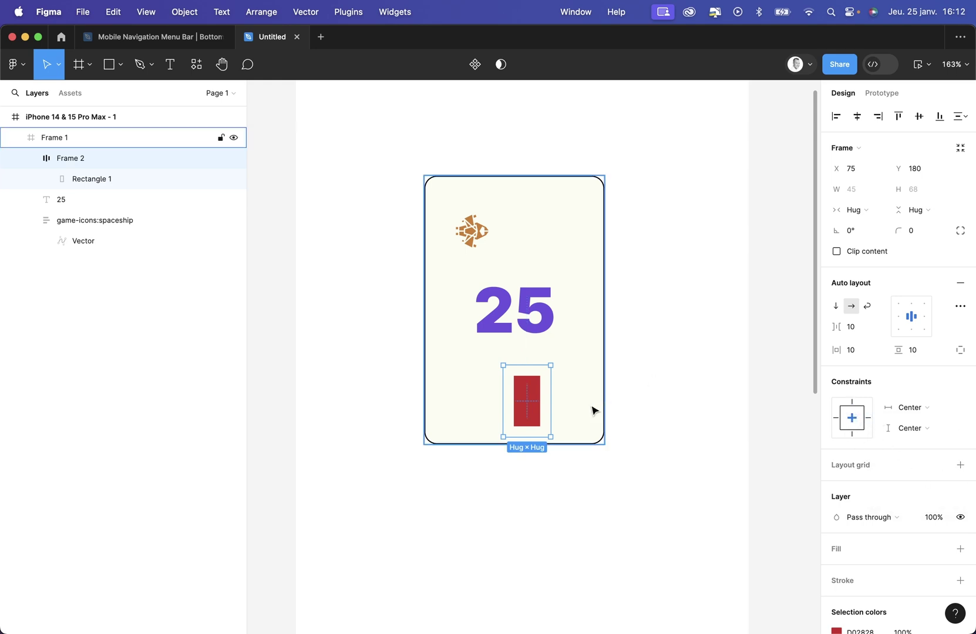
drag(534, 388, 523, 387)
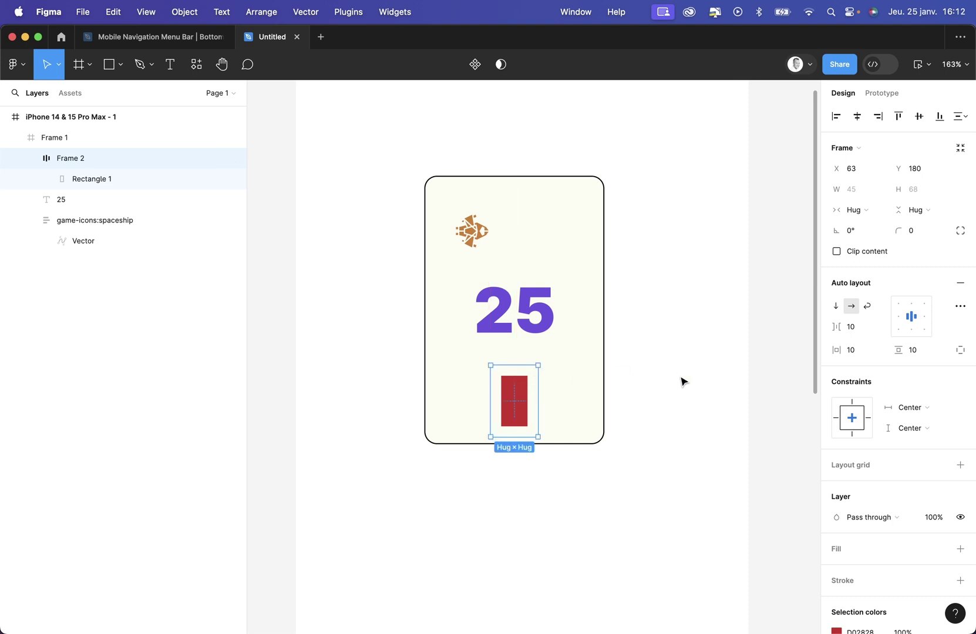
Step: Change the Number variable's value to 41 and close the local variables window
click(725, 294)
click(855, 174)
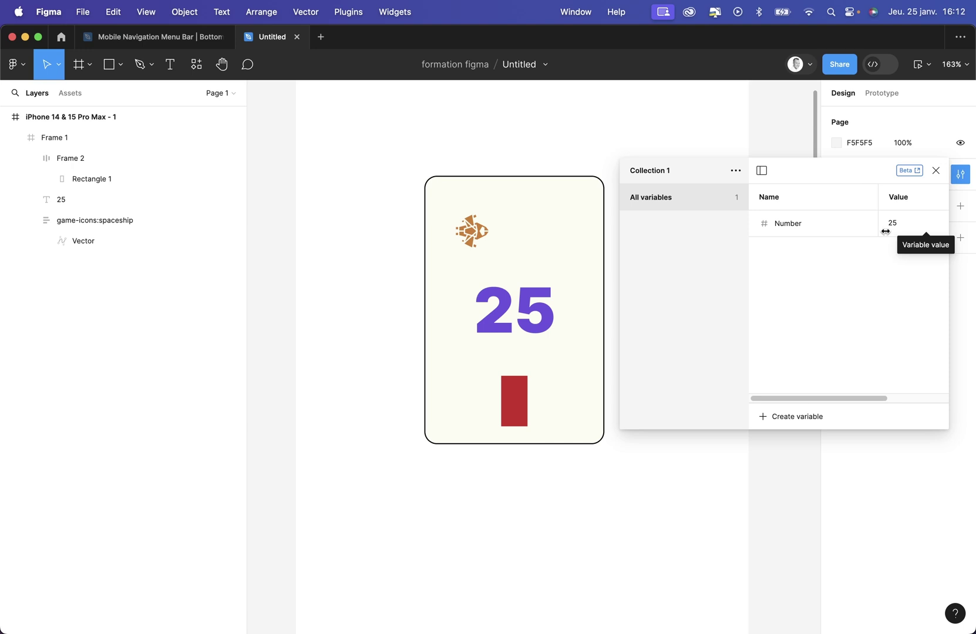
drag(885, 231, 907, 184)
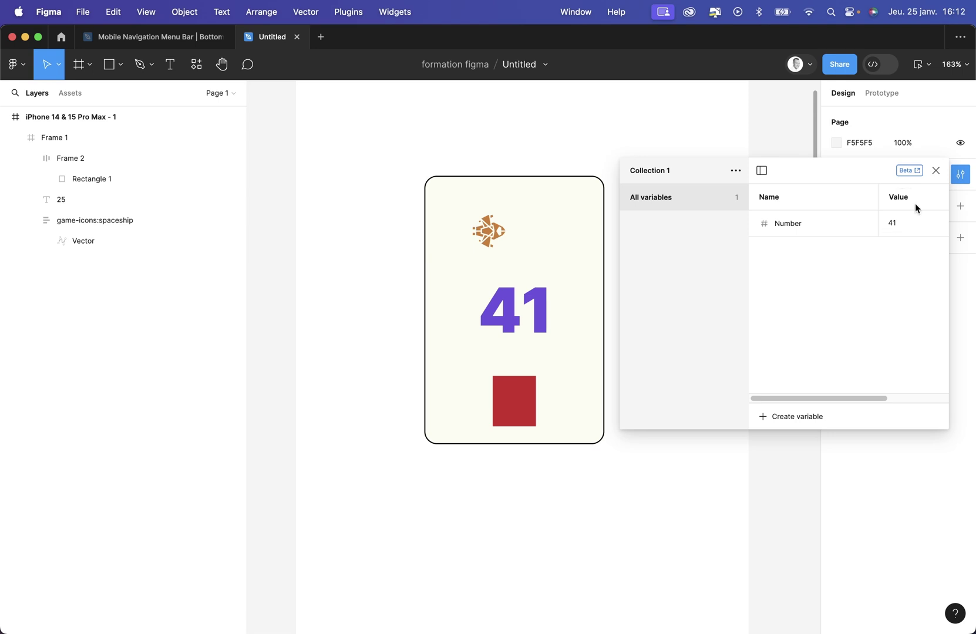
click(937, 170)
Step: Draw a 59 × 59 circle below the card's lower-left corner and fill it with red FB4F4F
scroll(653, 414, down, 3)
scroll(652, 414, left, 1)
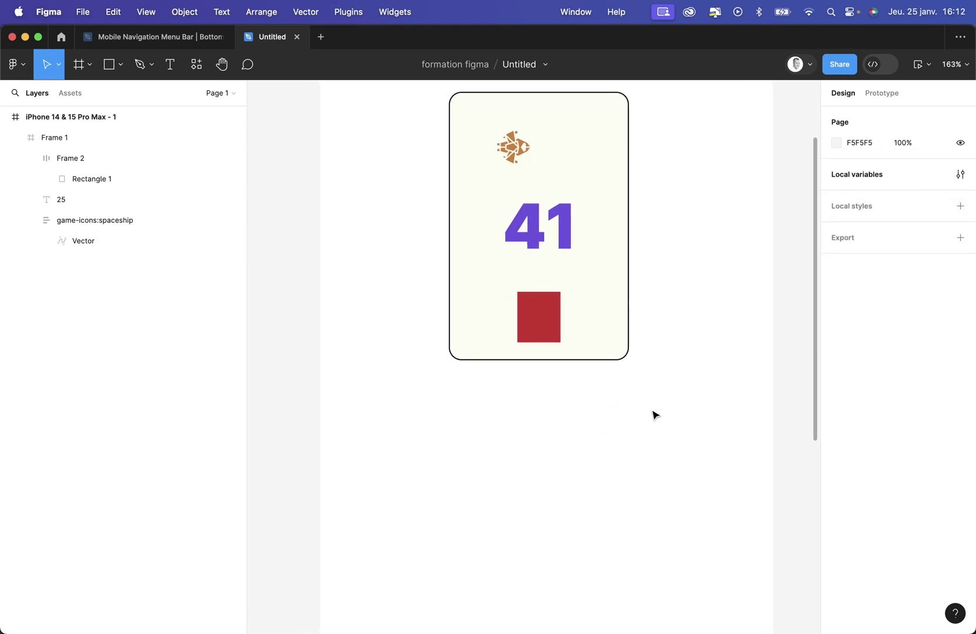
scroll(654, 414, up, 2)
scroll(654, 414, right, 1)
click(120, 65)
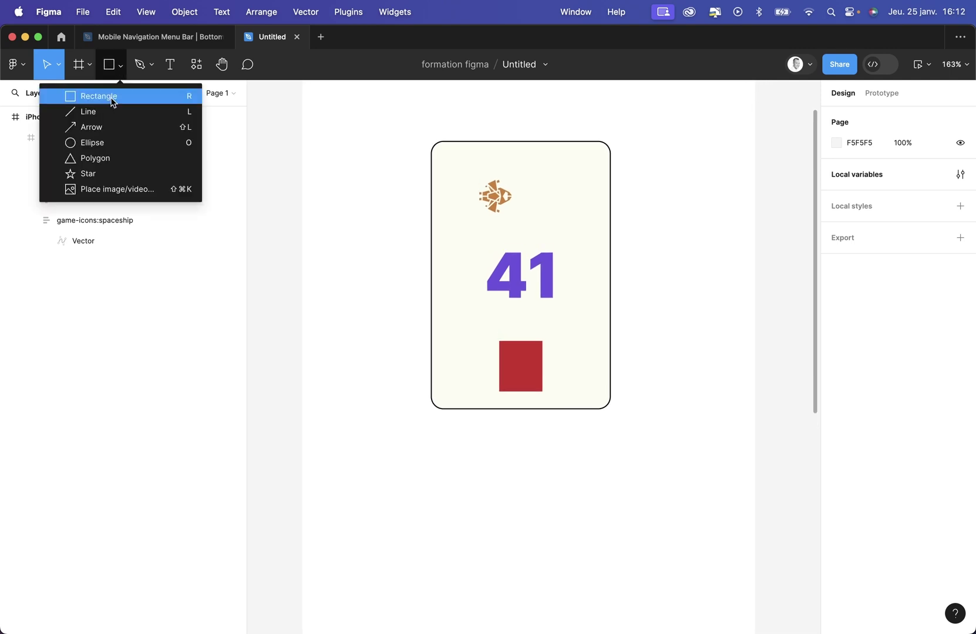
click(91, 142)
drag(412, 463, 475, 505)
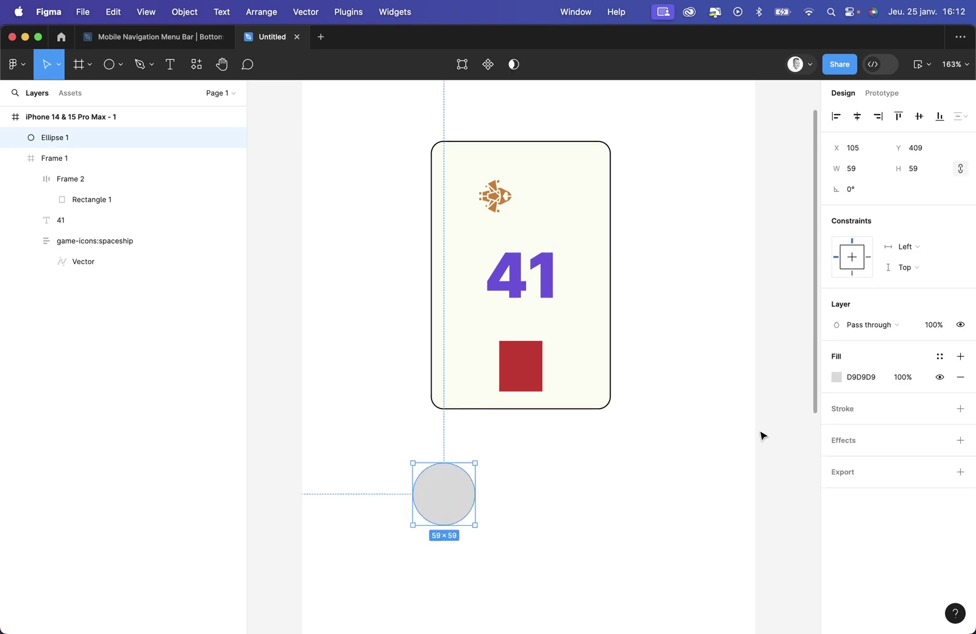
click(836, 377)
drag(806, 316, 813, 358)
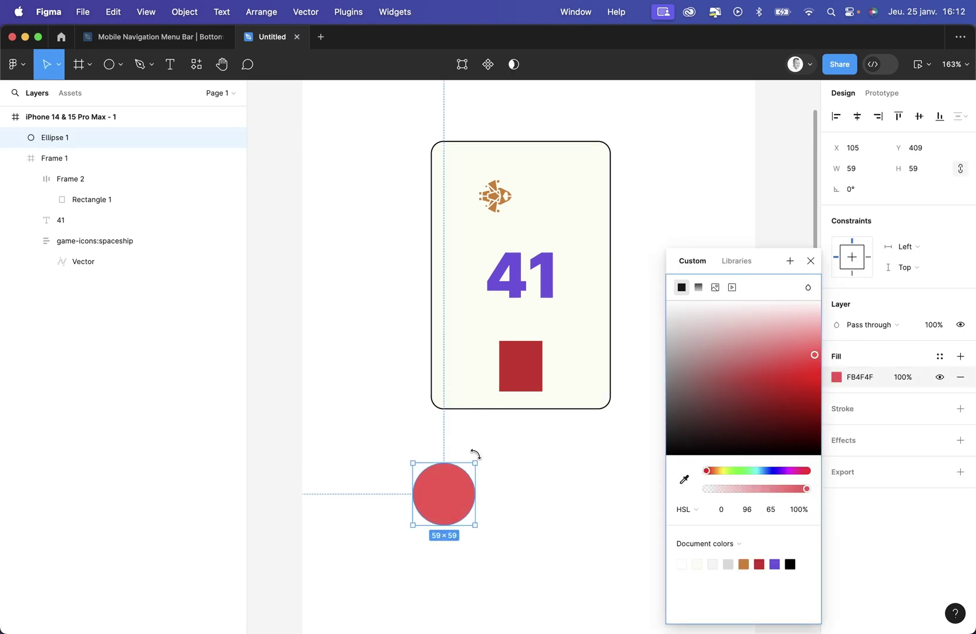
click(405, 455)
Step: Duplicate the red circle horizontally to X 214 and fill the copy with blue 4F6BFB
click(451, 501)
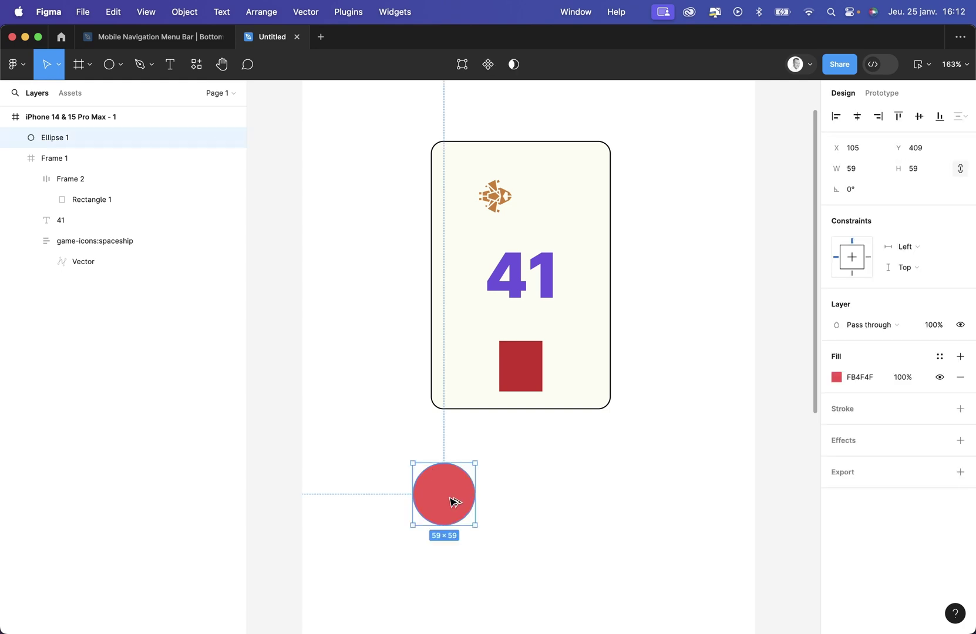
drag(456, 503, 563, 502)
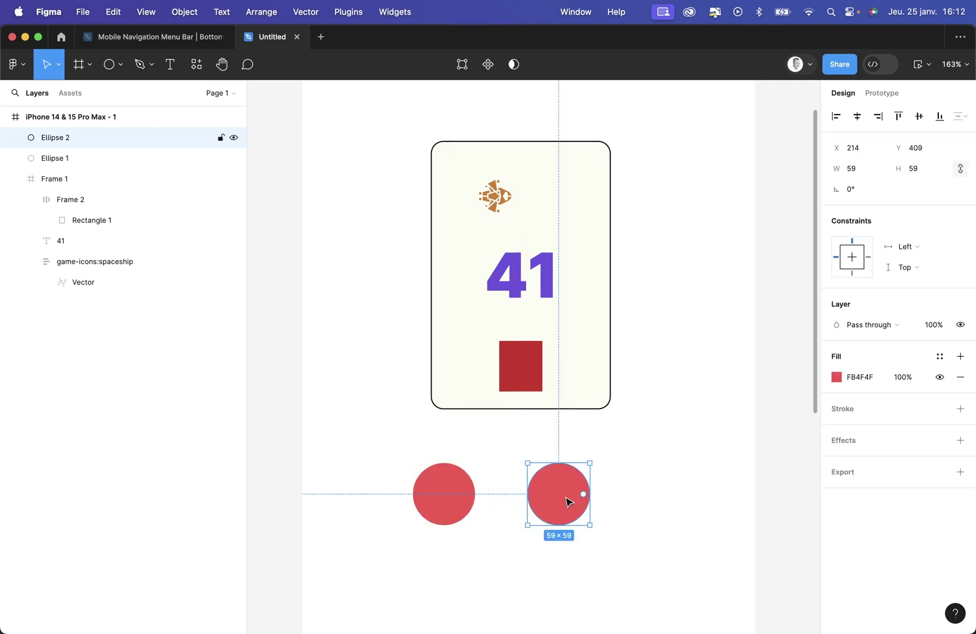
click(837, 377)
click(771, 470)
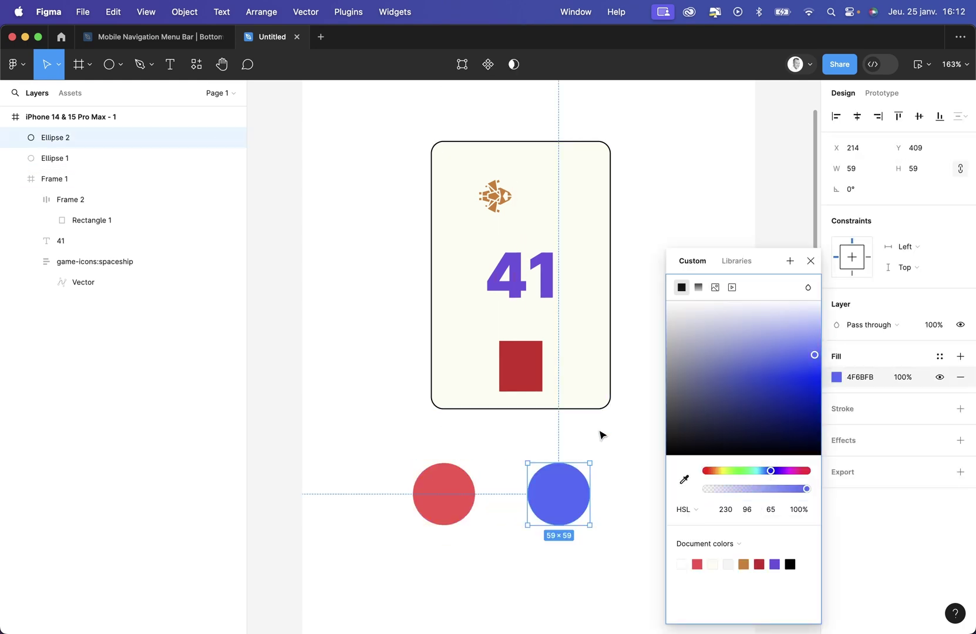
click(631, 484)
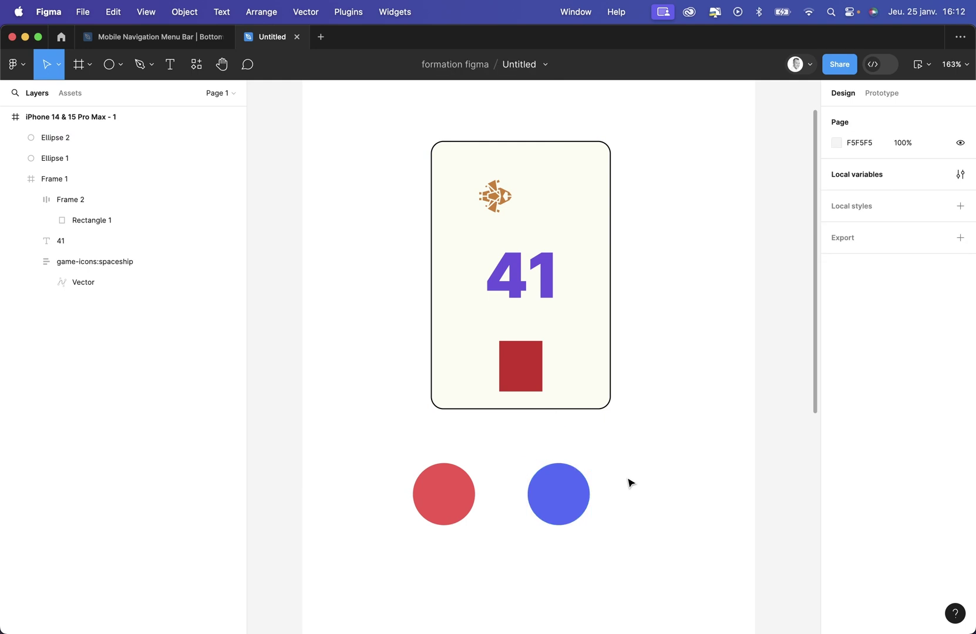
Step: Build a plus sign on the blue circle from a 5 × 32 rectangle and a copy rotated 90°, and group the two bars
click(122, 69)
click(118, 100)
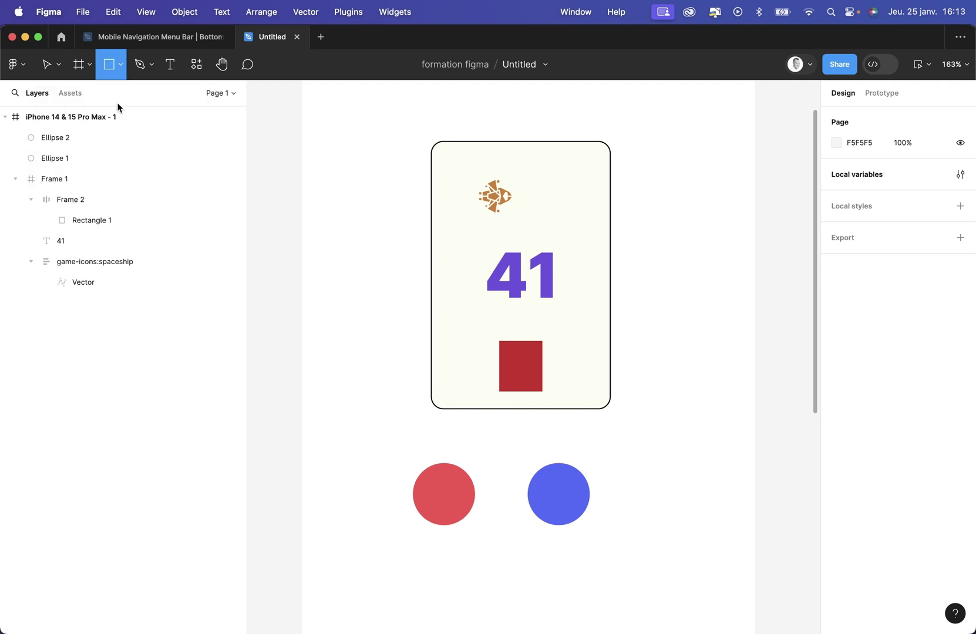
drag(554, 474, 557, 503)
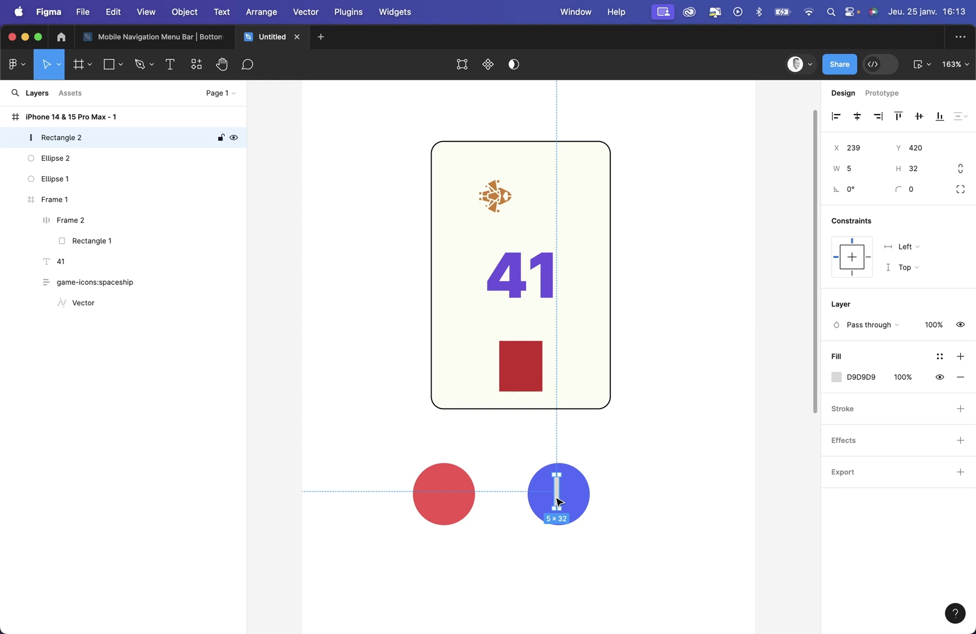
key(super+d)
drag(547, 512, 567, 500)
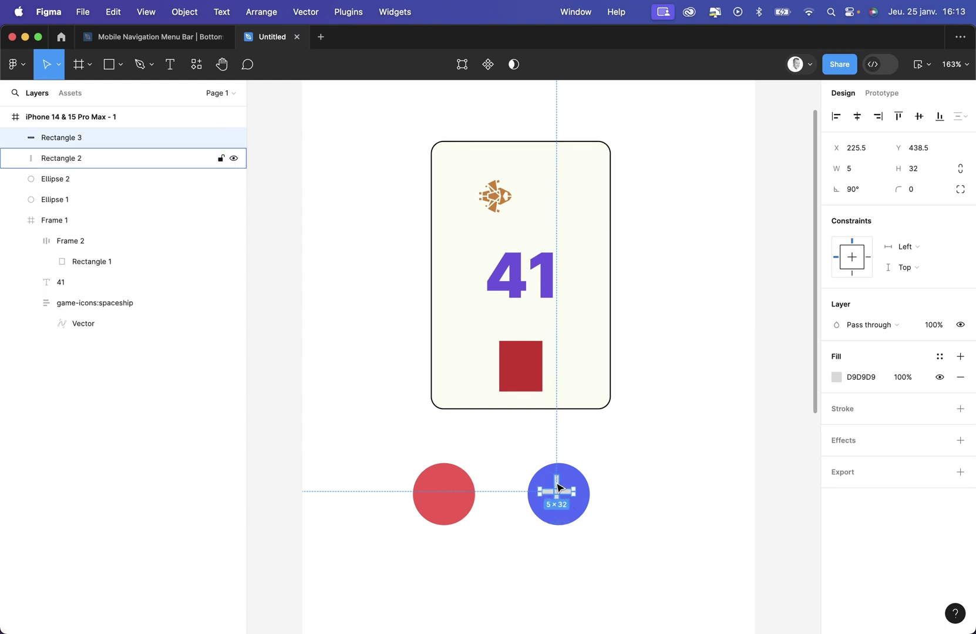
shift+click(558, 485)
key(super+g)
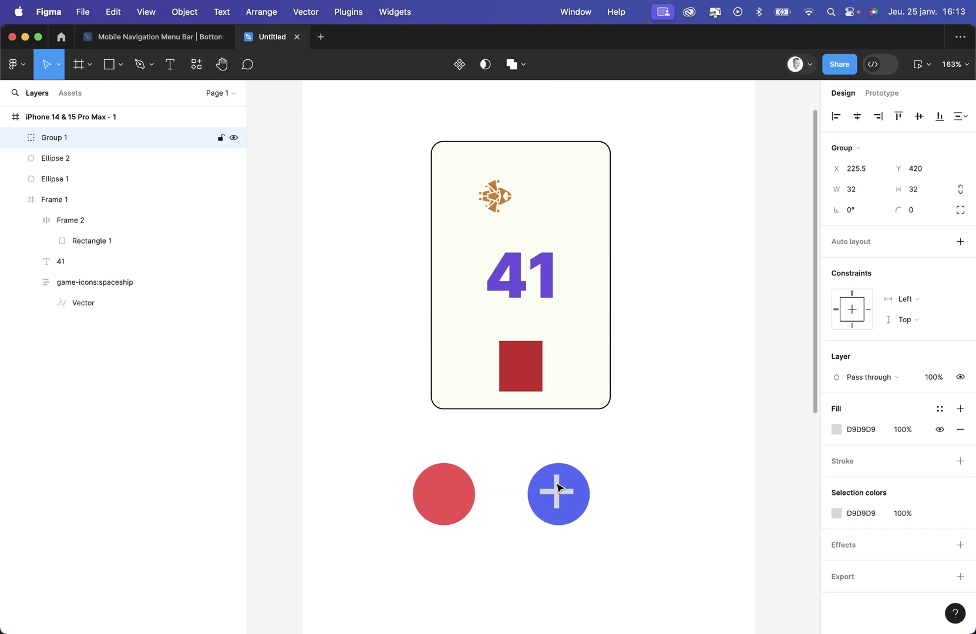
Step: Align the plus sign with the blue circle's horizontal and vertical centres
shift+click(579, 481)
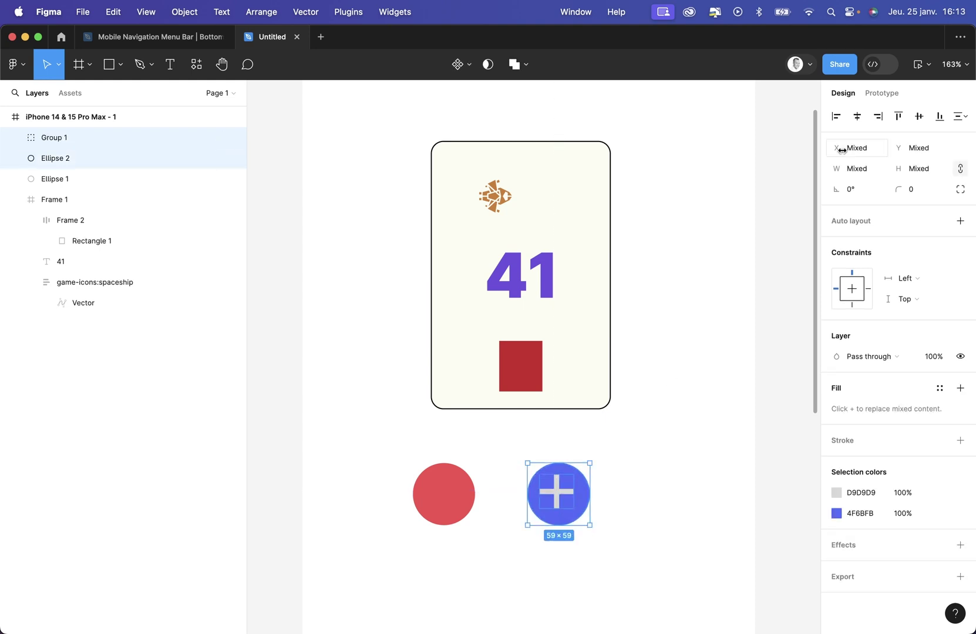
click(858, 116)
click(920, 116)
click(658, 452)
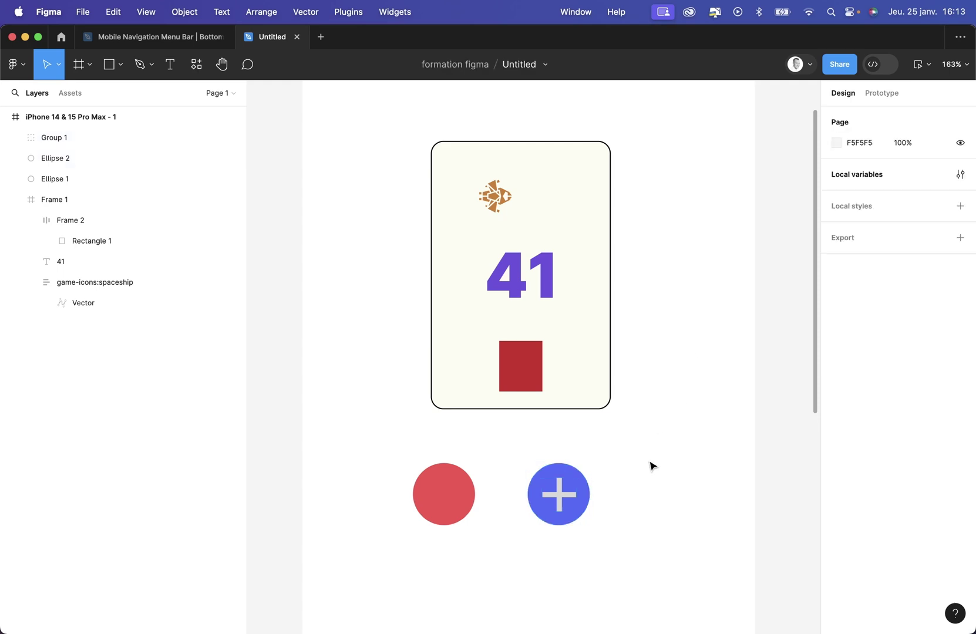
Step: Copy the plus sign onto the red circle and delete the copy's vertical bar to leave a minus sign
click(567, 500)
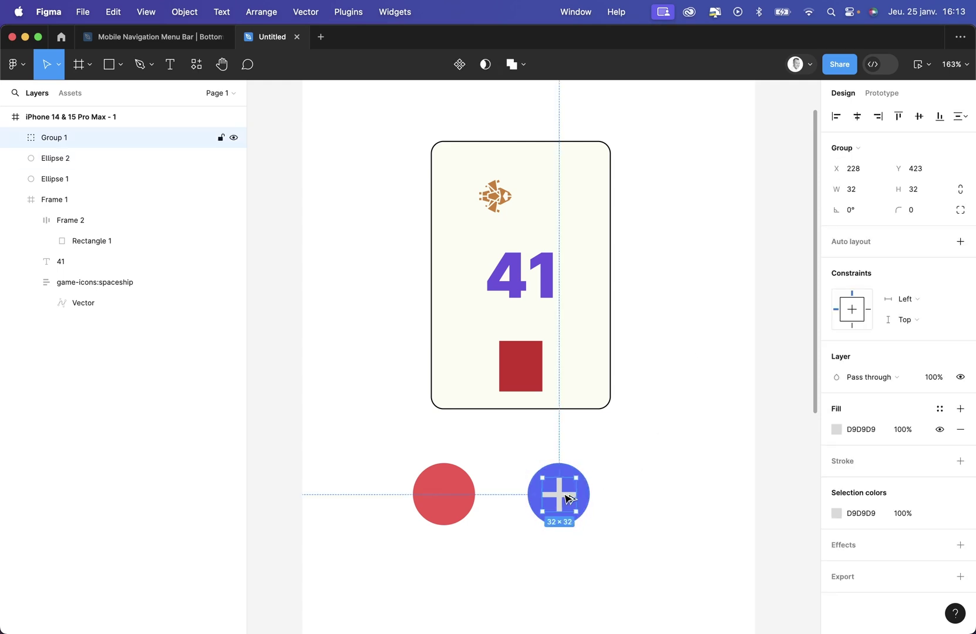
drag(567, 499, 447, 498)
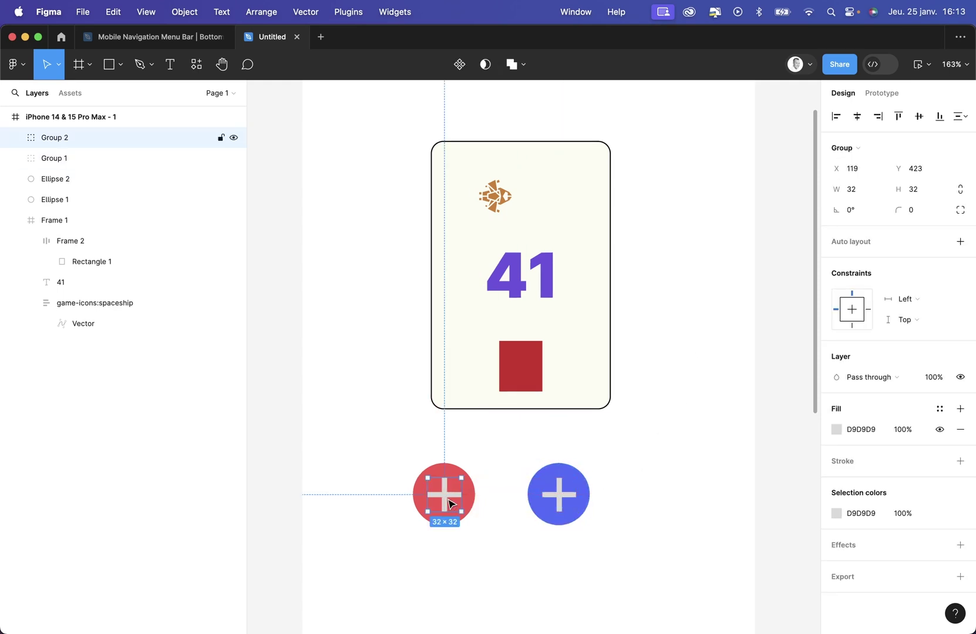
double_click(445, 495)
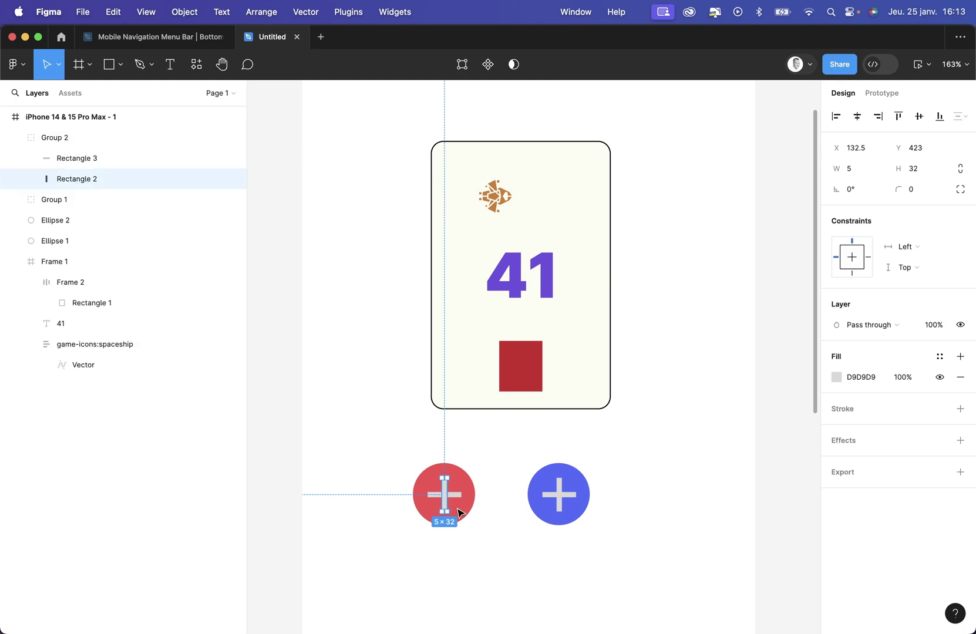
key(Delete)
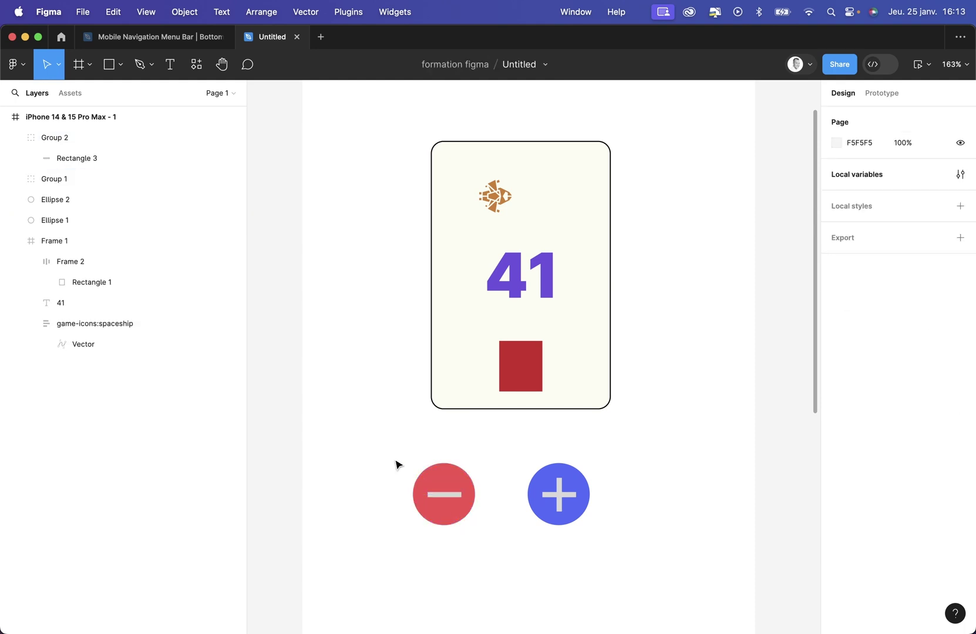
Step: Move both circles with their signs together slightly up and to the right, closer to the card
drag(396, 462, 641, 554)
mouse_move(561, 500)
mouse_down()
mouse_move(586, 485)
mouse_move(573, 487)
mouse_up()
click(535, 537)
Step: Group the plus sign with the blue circle, and the minus sign with the red circle
drag(526, 448, 627, 514)
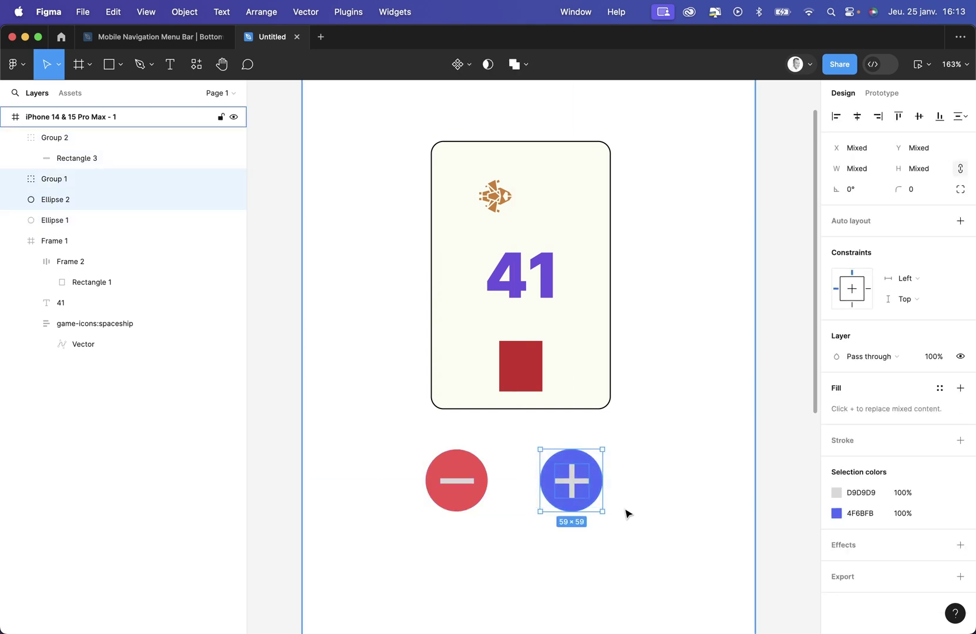
key(super+g)
drag(426, 456, 522, 521)
key(super+g)
click(523, 521)
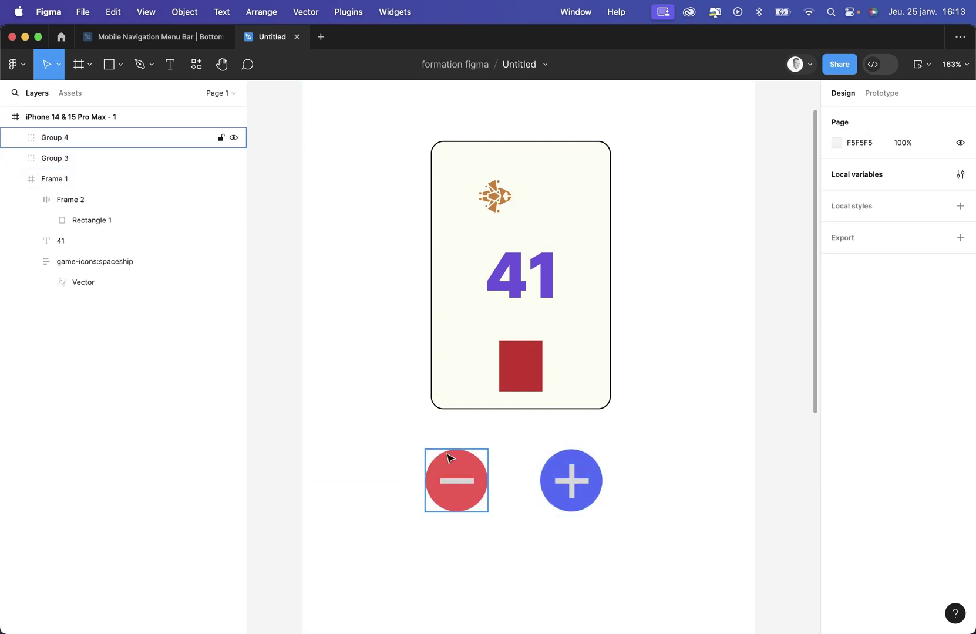
click(549, 476)
click(500, 497)
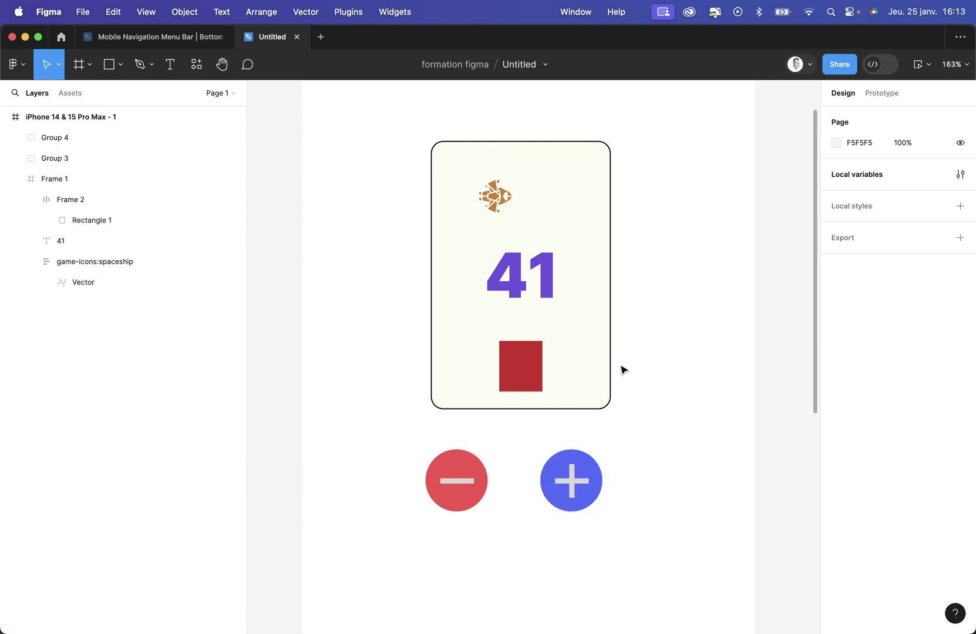
Step: Add an On tap prototype interaction to the blue plus button with a Set variable action targeting Number
click(891, 95)
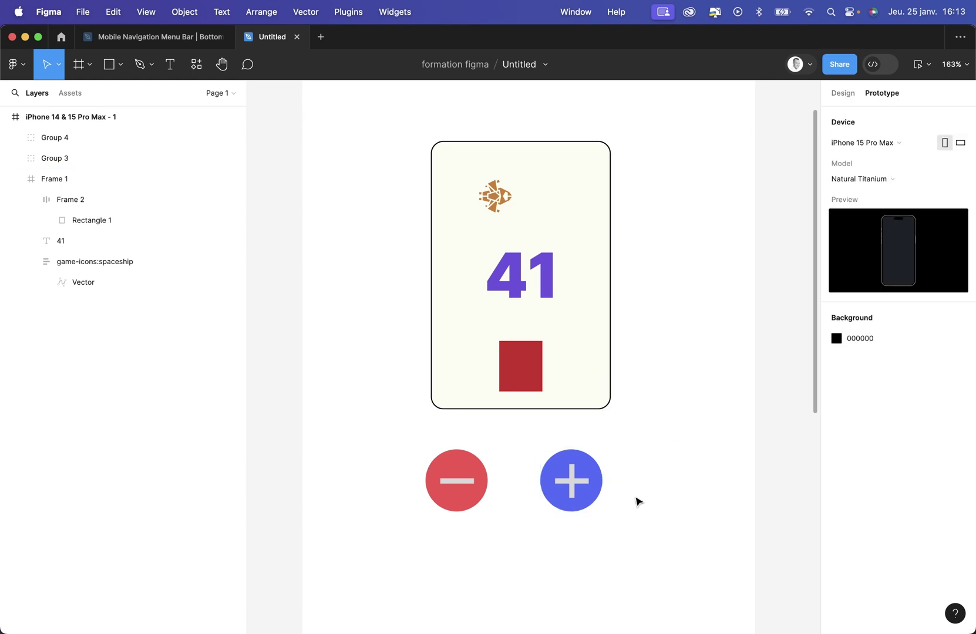
click(569, 477)
click(569, 479)
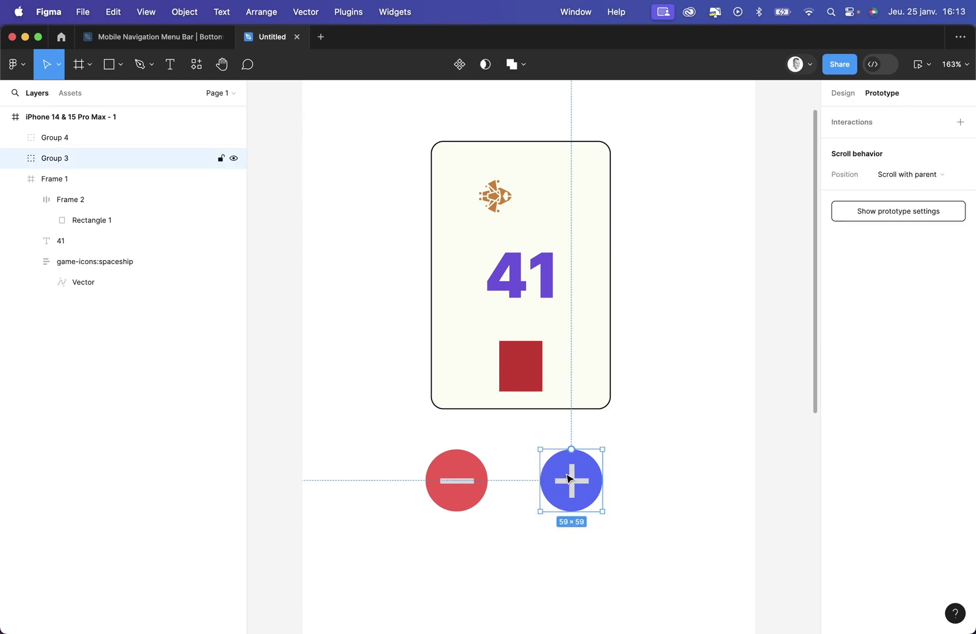
click(852, 122)
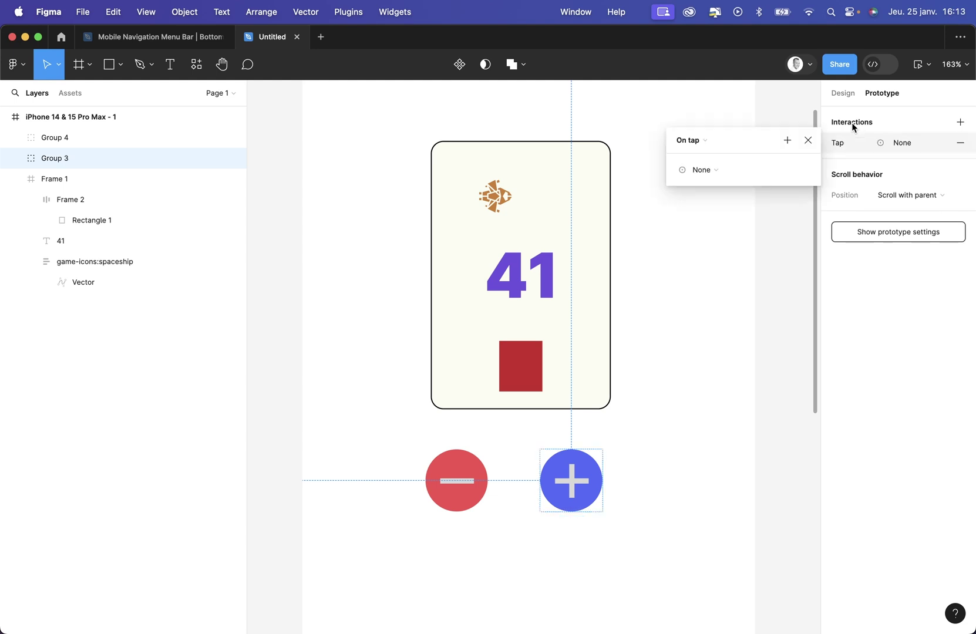
click(771, 172)
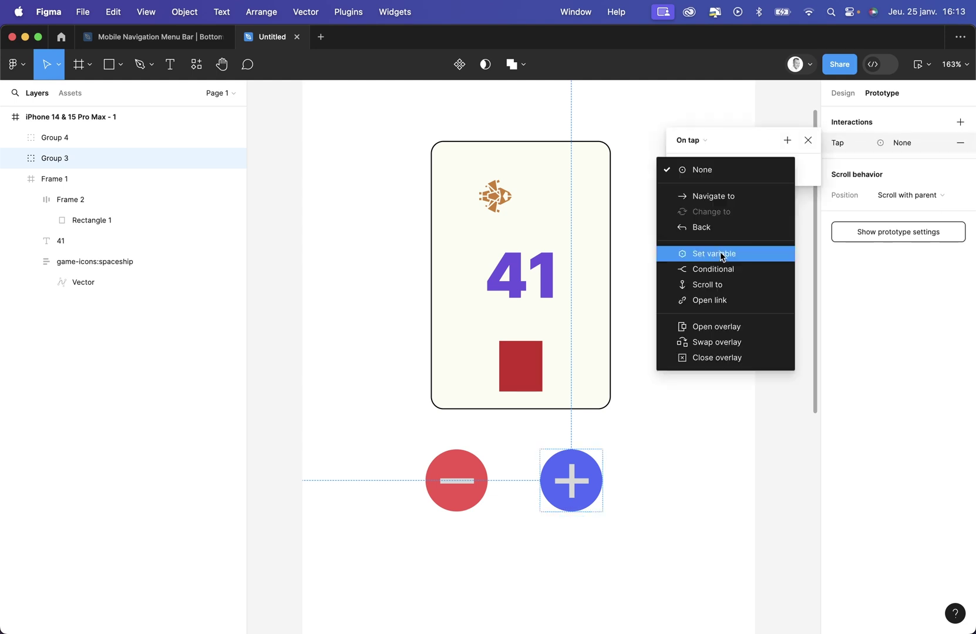
click(722, 254)
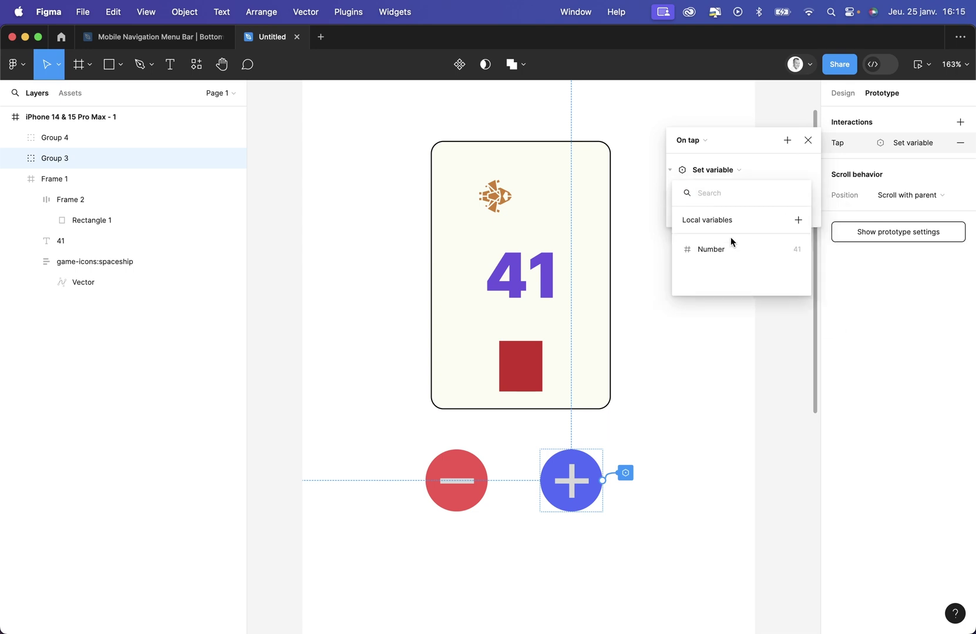
click(723, 252)
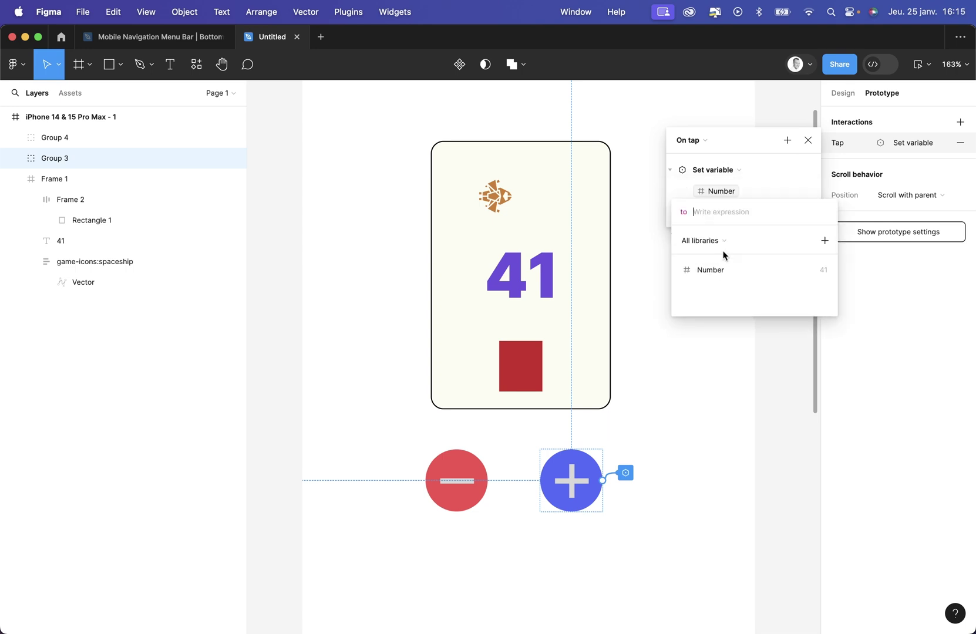
Step: Set the plus button's Set variable expression to Number + 5
click(766, 185)
click(717, 214)
click(712, 267)
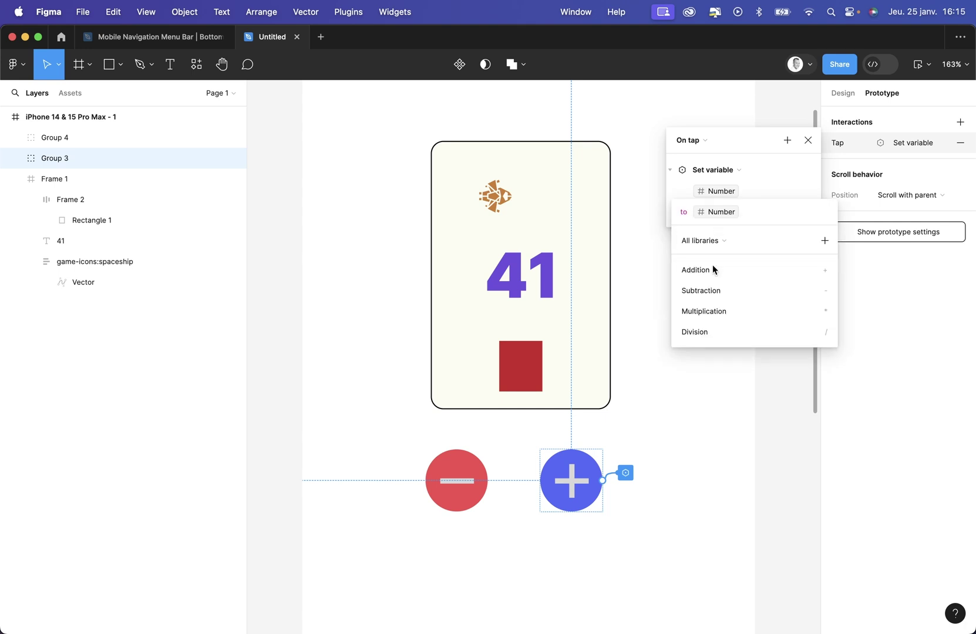
text(+ )
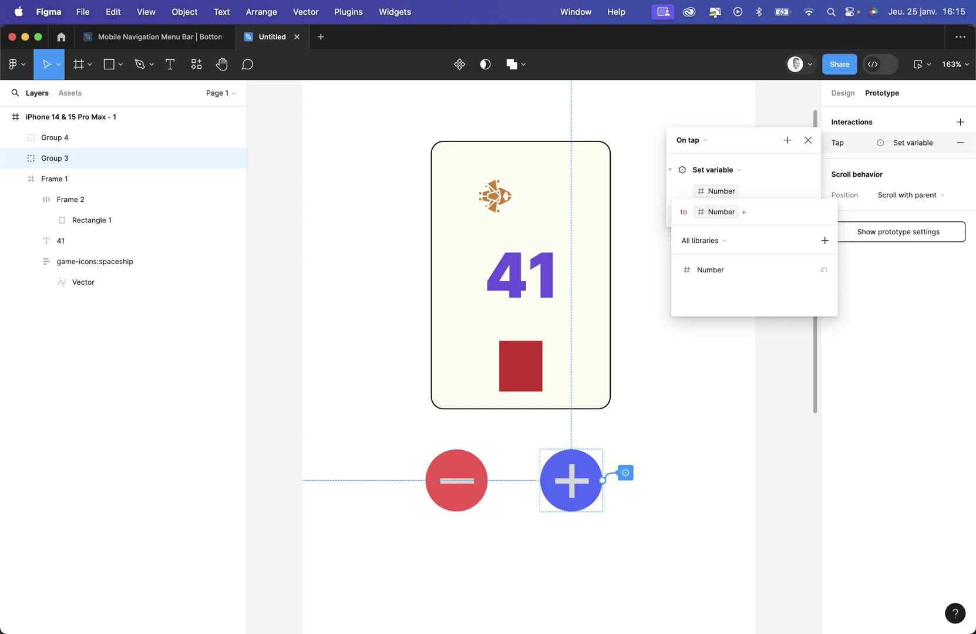
text(5)
key(Return)
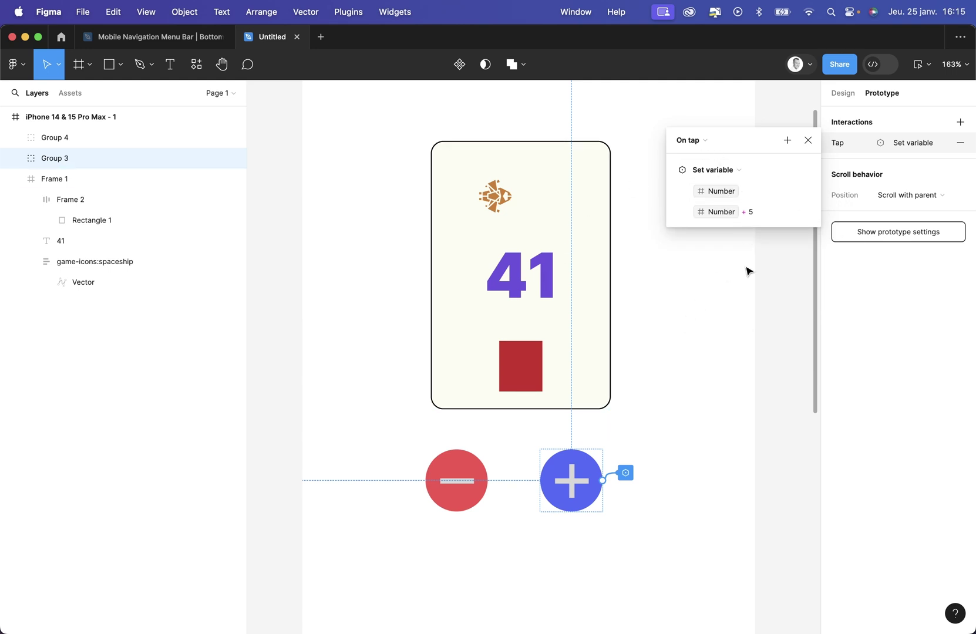
Step: Reopen the blue plus button's On tap interaction to review its Set variable action
click(767, 288)
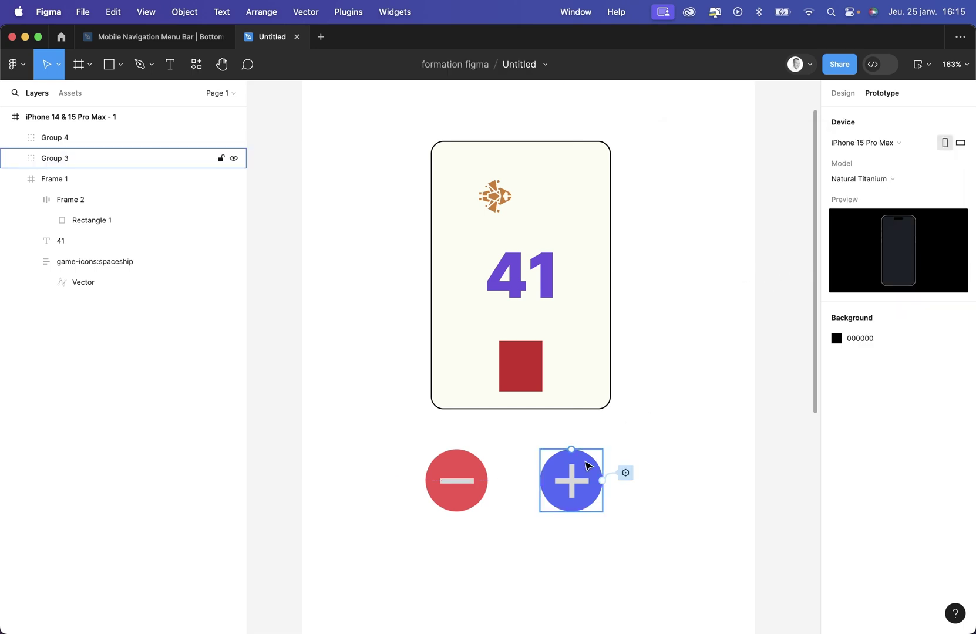
click(585, 464)
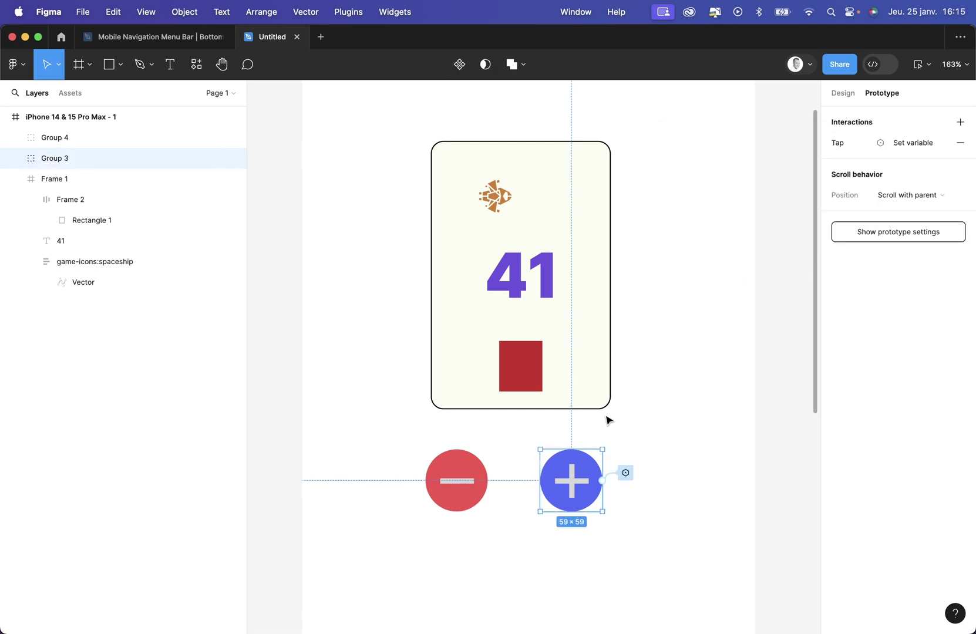
click(834, 143)
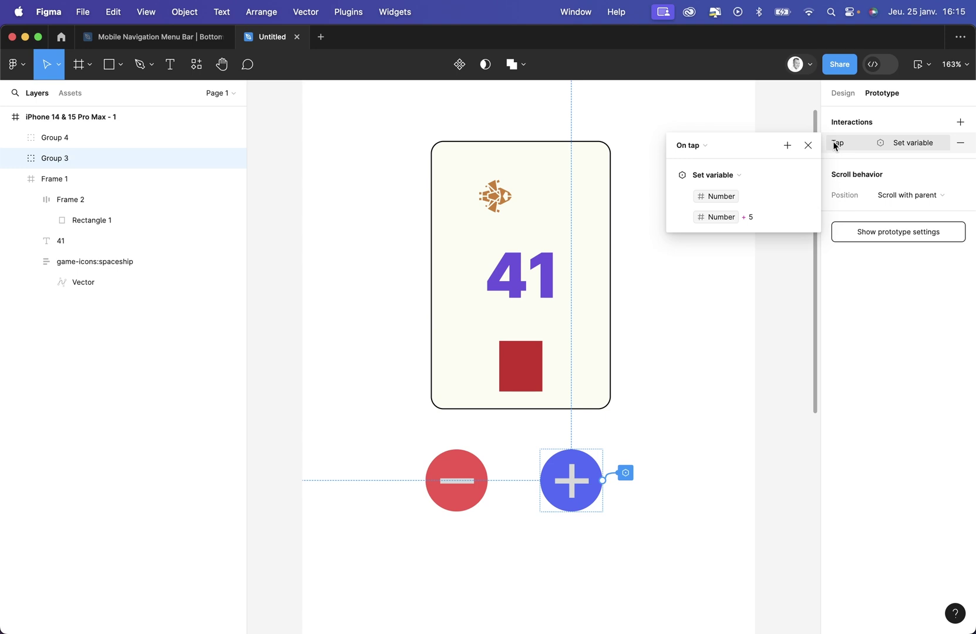
Step: Paste the plus button's On tap Set variable interaction onto the red minus button and remove the extra empty tap interaction
click(464, 479)
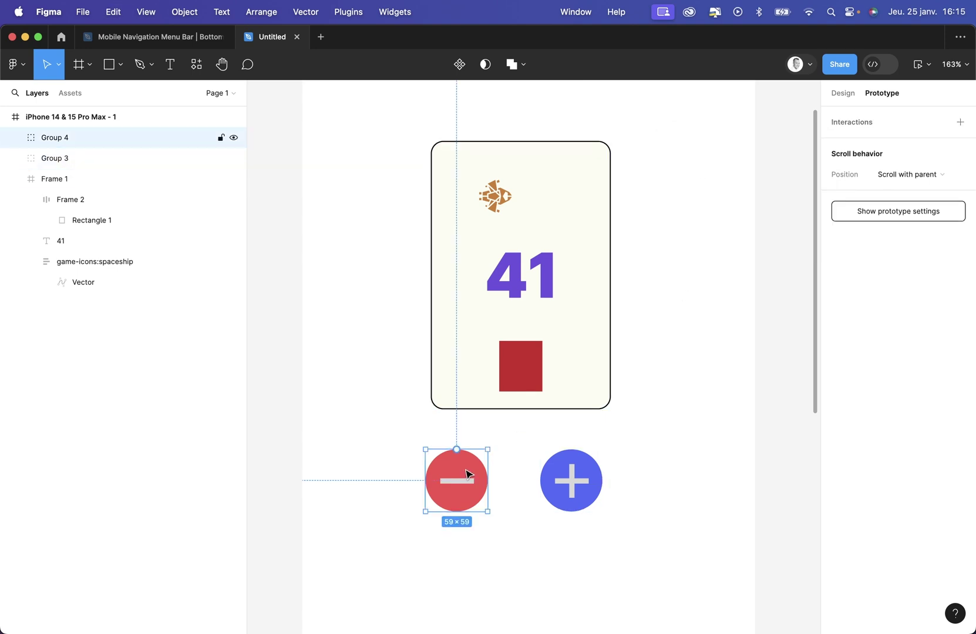
click(842, 122)
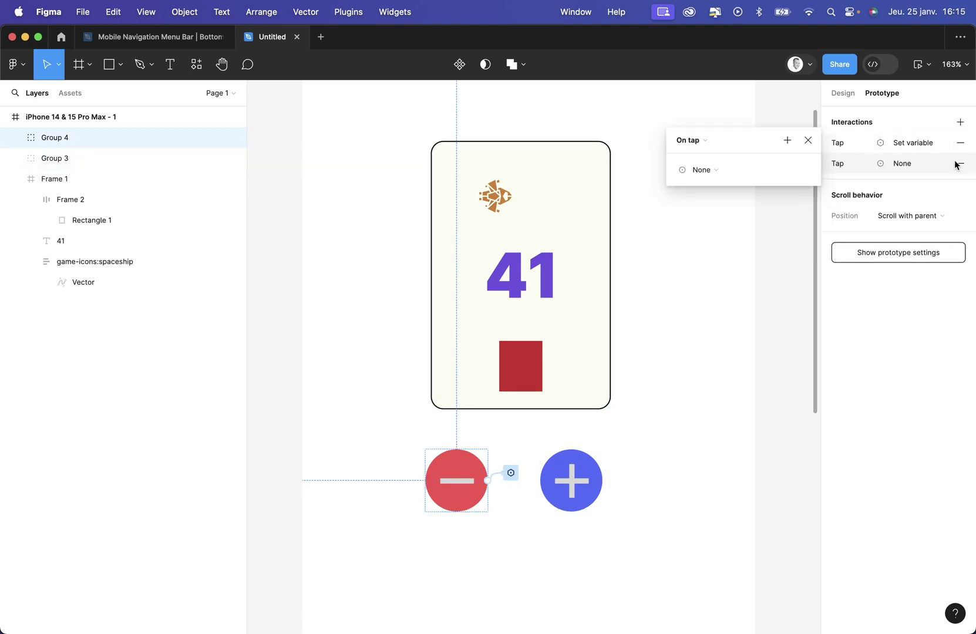
click(960, 164)
Step: Set the minus button's Set variable expression to Number - 5
click(913, 142)
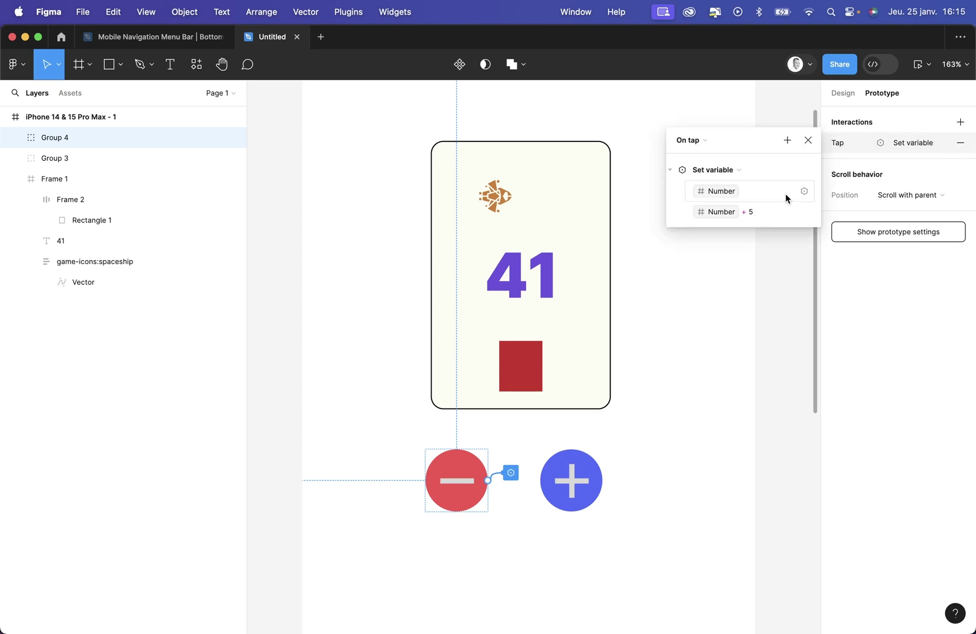
click(751, 213)
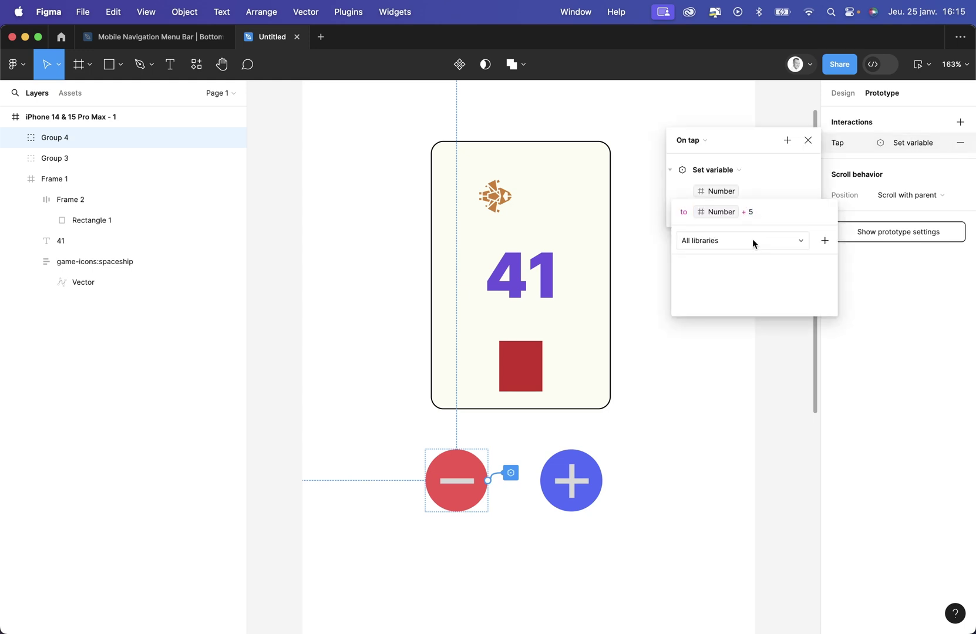
key(Left)
text(-)
key(Return)
click(688, 351)
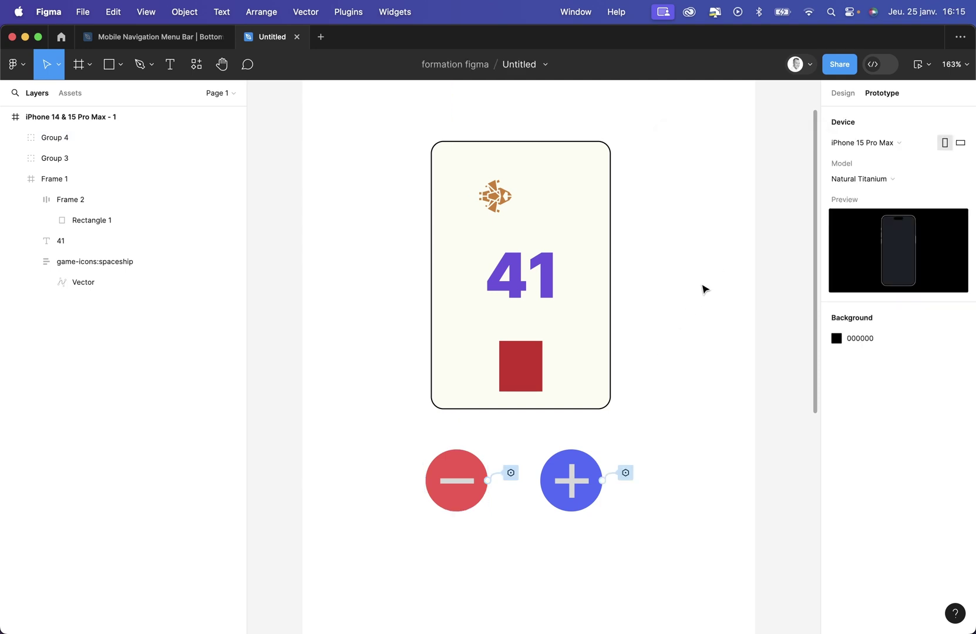
Step: Preview the iPhone 14 & 15 Pro Max - 1 frame and test the blue plus button with repeated taps
click(79, 117)
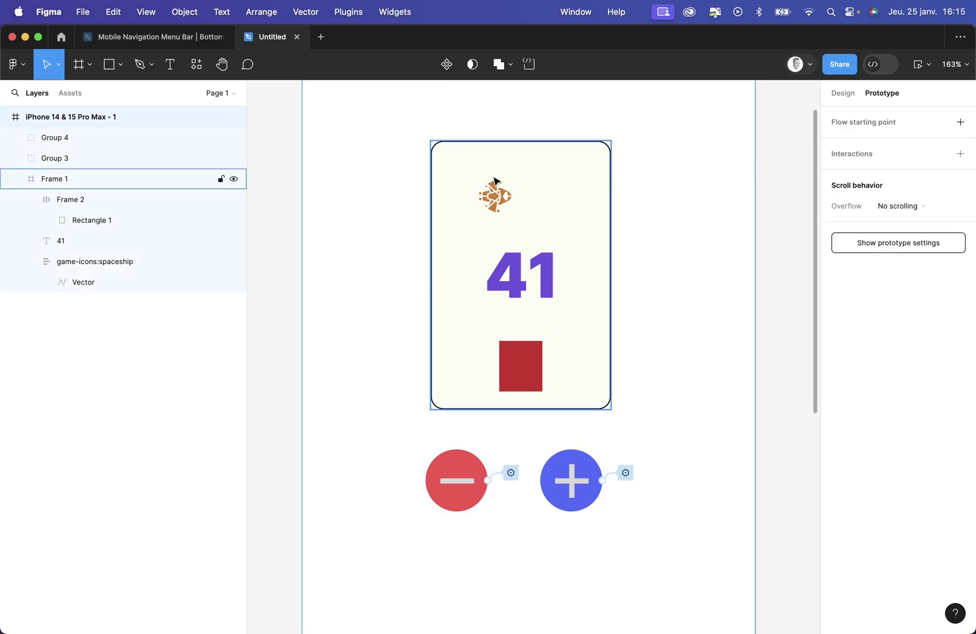
click(919, 65)
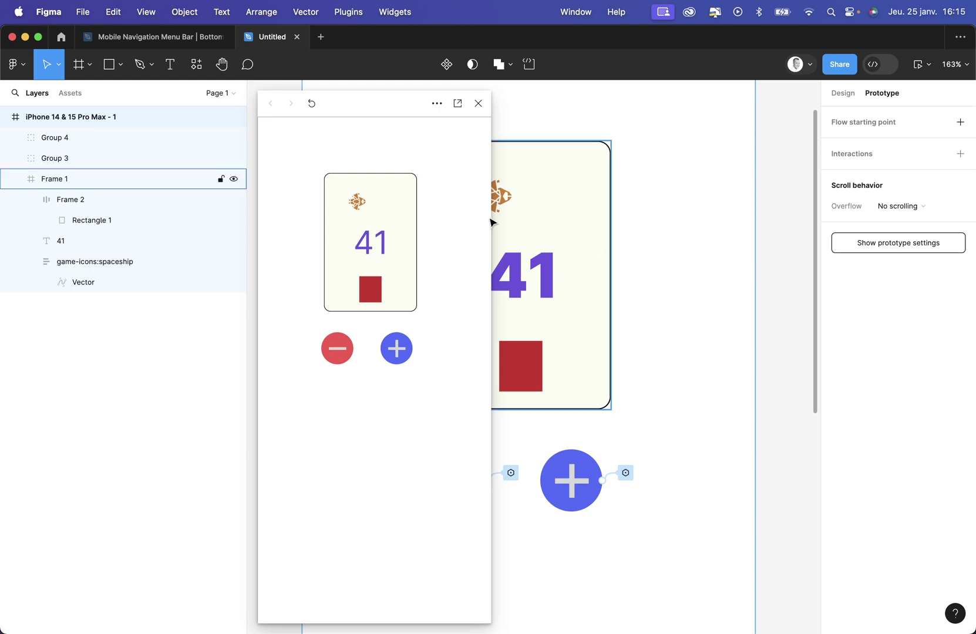
click(398, 349)
click(397, 349)
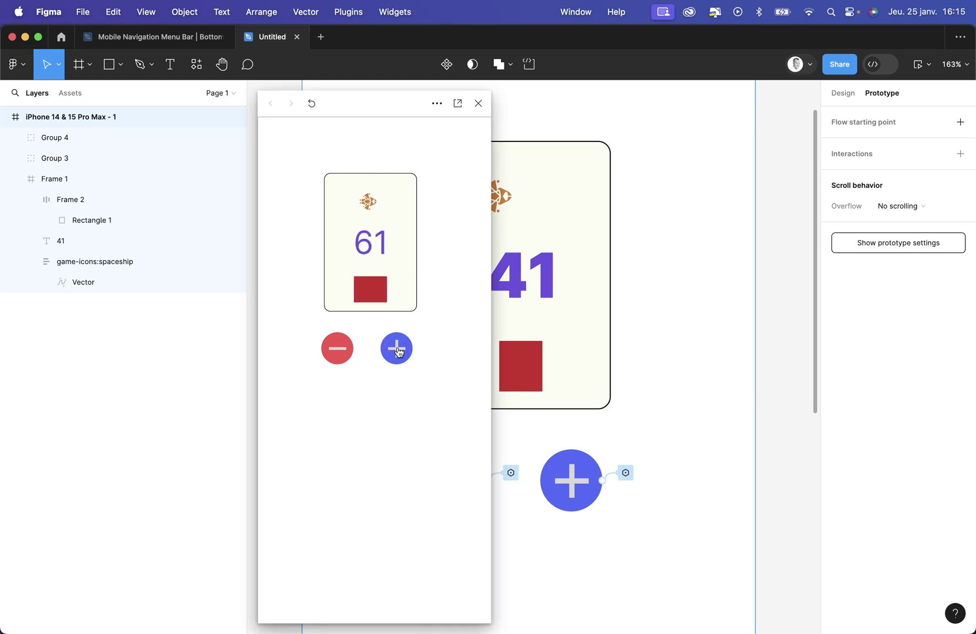
click(397, 349)
click(398, 349)
click(397, 349)
click(397, 349)
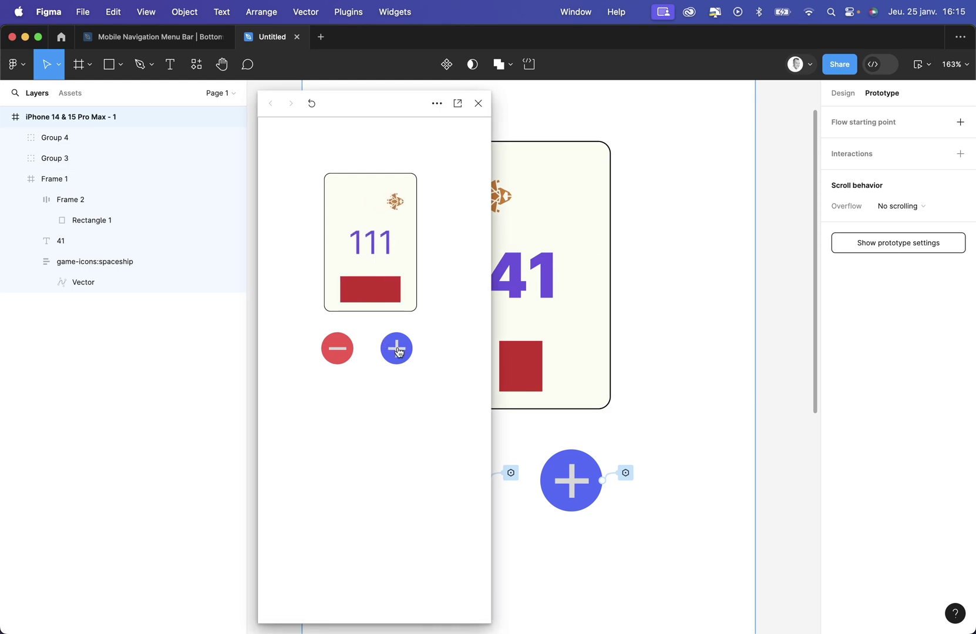
click(397, 349)
Step: Test the red minus button in the preview with repeated taps
click(340, 348)
click(340, 348)
click(340, 348)
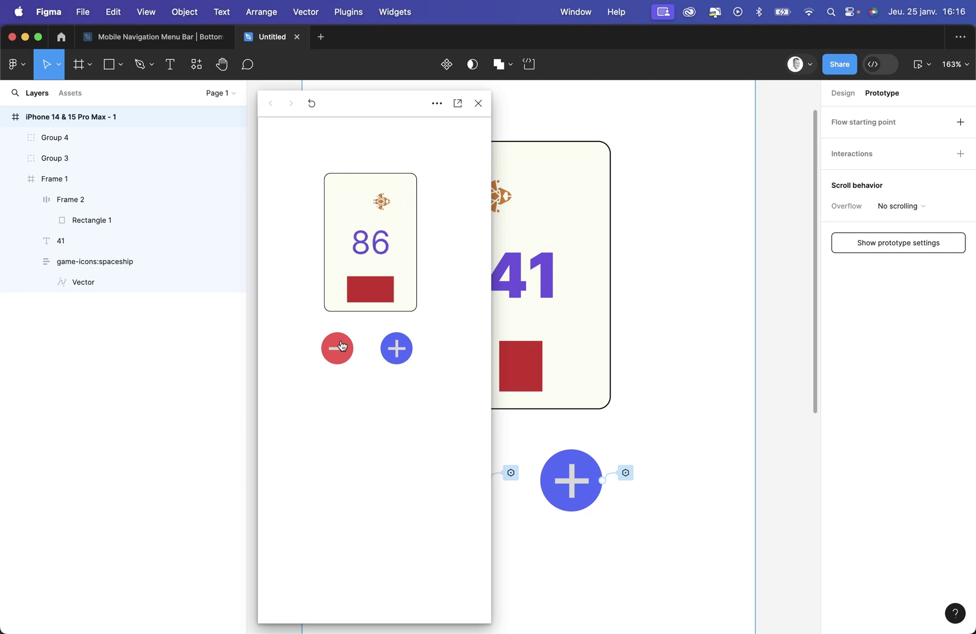
click(340, 348)
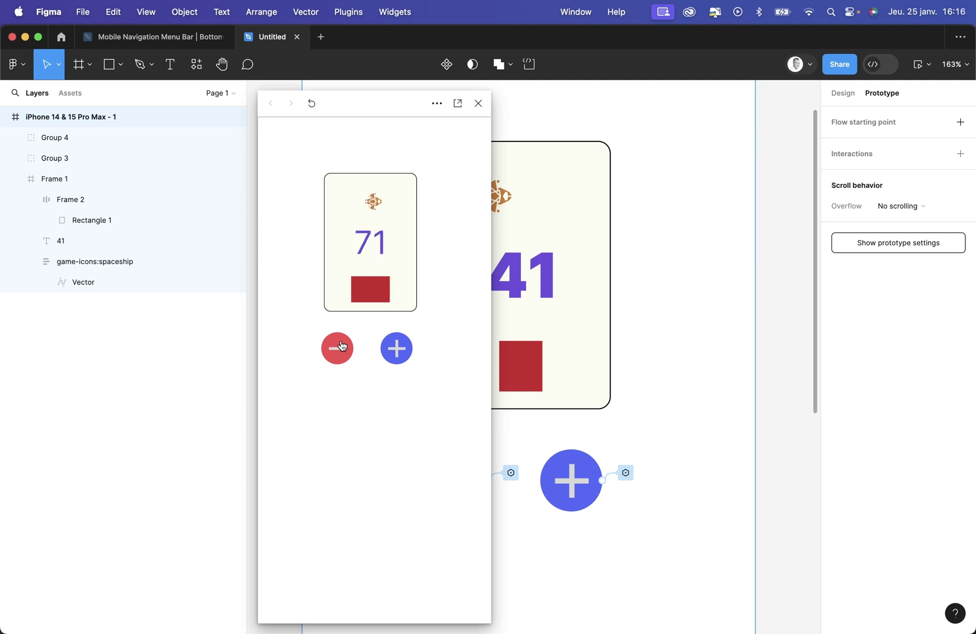
click(341, 347)
click(341, 347)
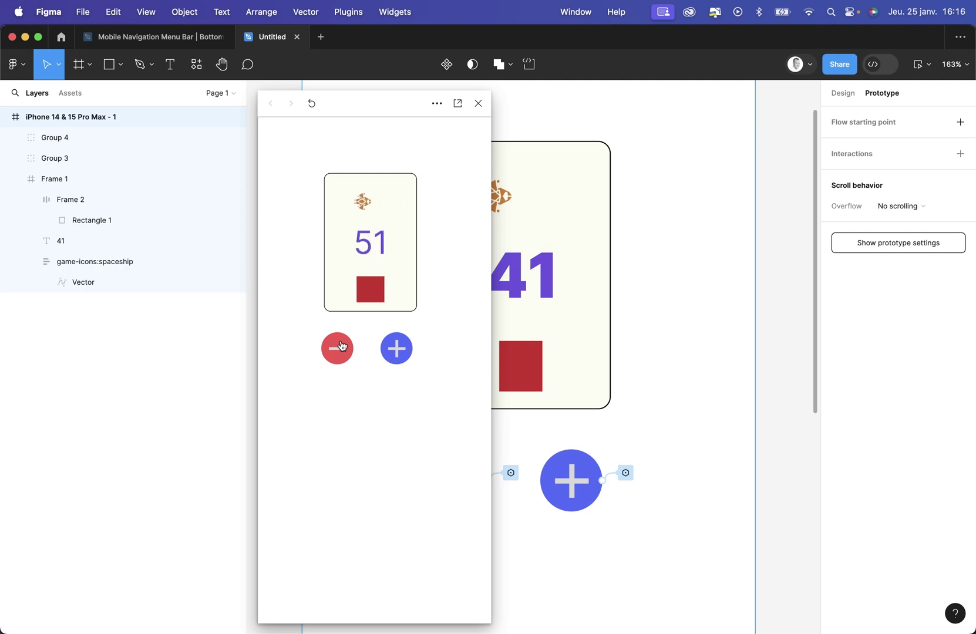
click(341, 347)
click(341, 346)
click(341, 347)
click(341, 347)
click(341, 347)
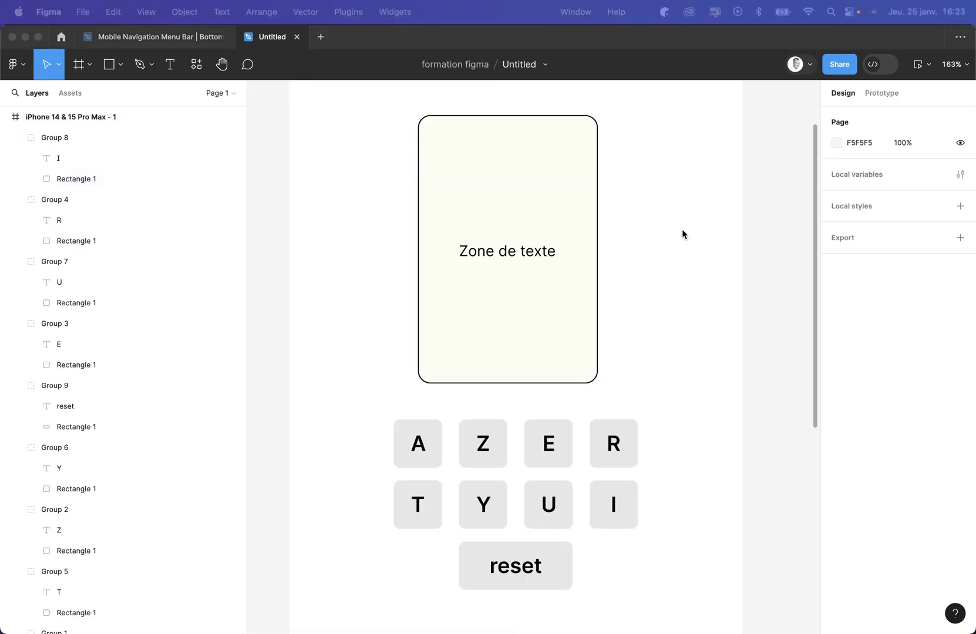
Step: Create a local String variable named montexte
click(865, 173)
click(857, 174)
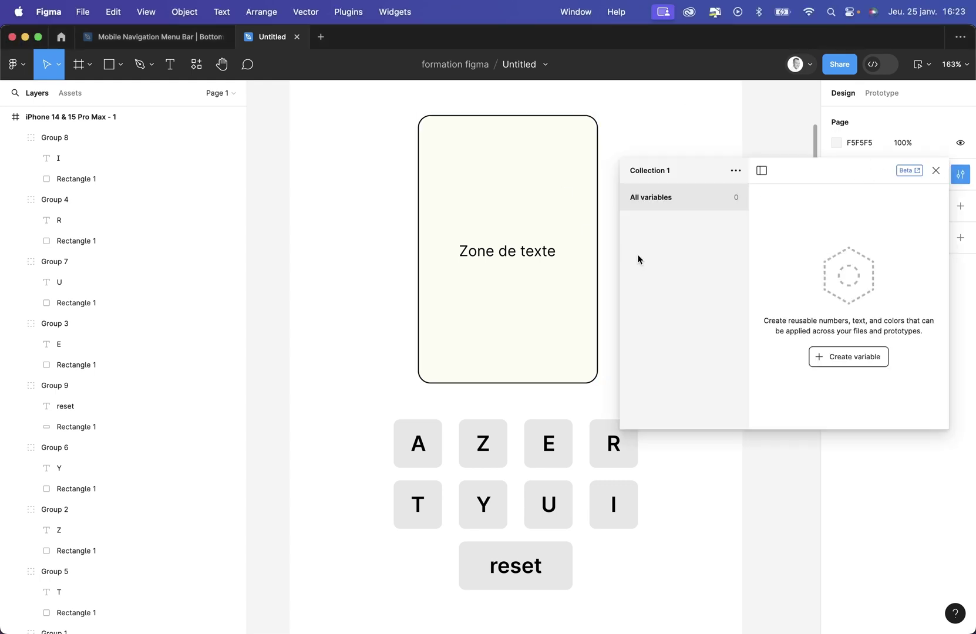
click(846, 363)
click(837, 415)
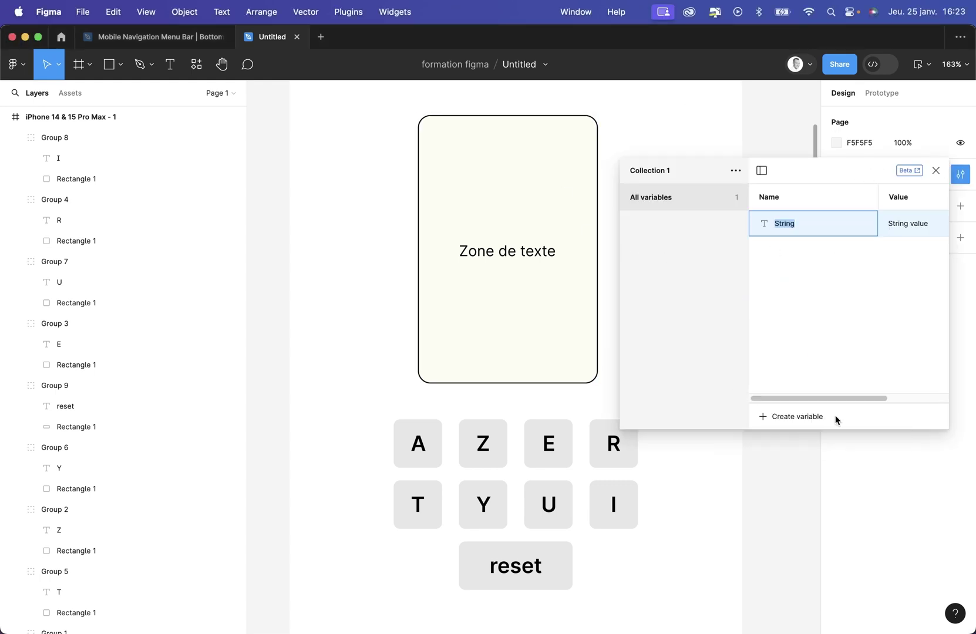
text(montext)
key(BackSpace)
key(BackSpace)
text(exte)
Step: Set the montexte variable's value to "Bonjour Figma" and close the local variables window
click(906, 225)
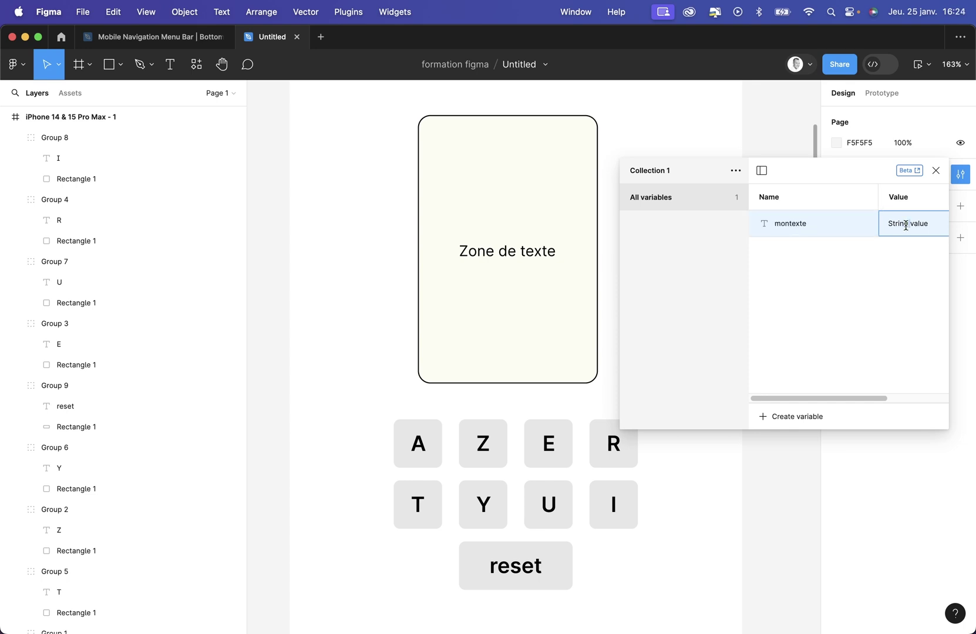
key(super+a)
text(Bon)
click(936, 171)
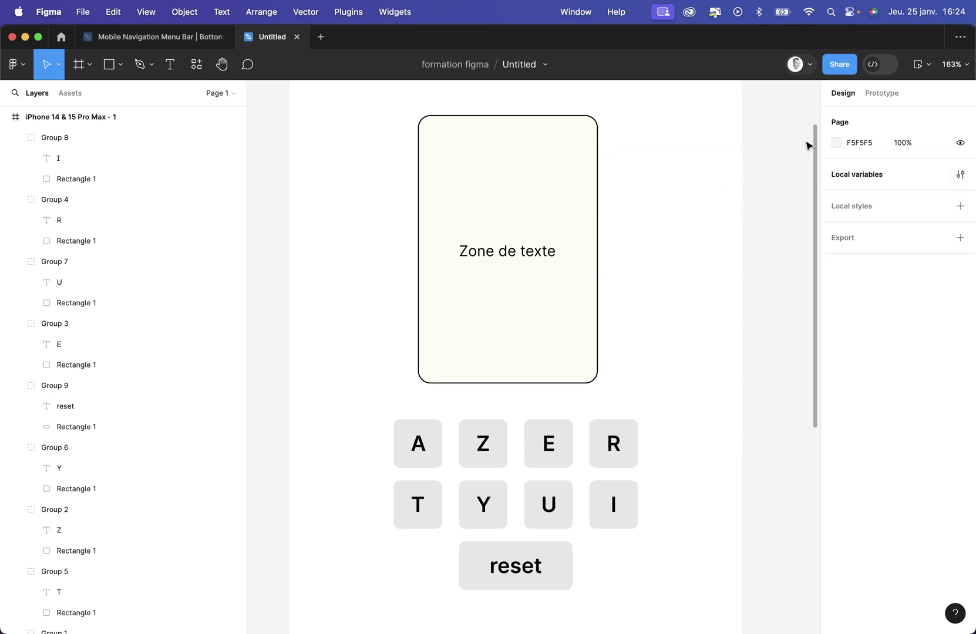
Step: Bind the content of the "Zone de texte" text layer to the montexte variable
click(520, 252)
click(80, 624)
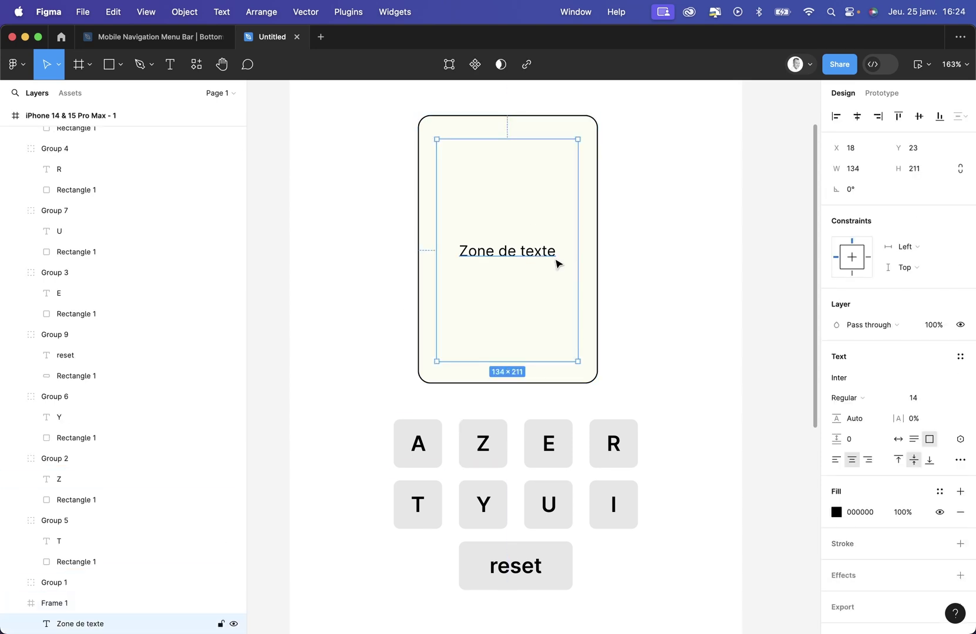
click(961, 442)
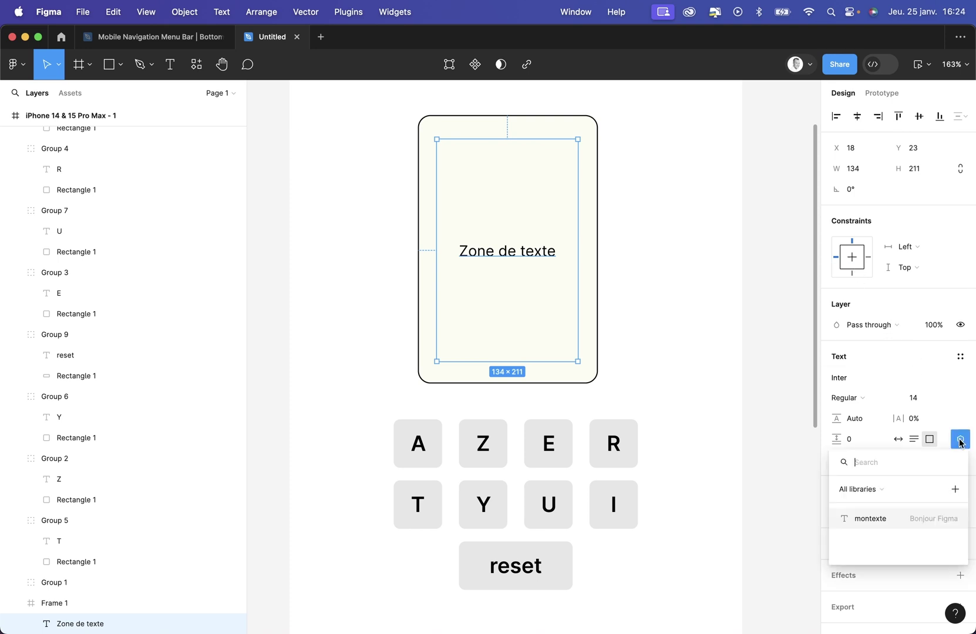
click(880, 520)
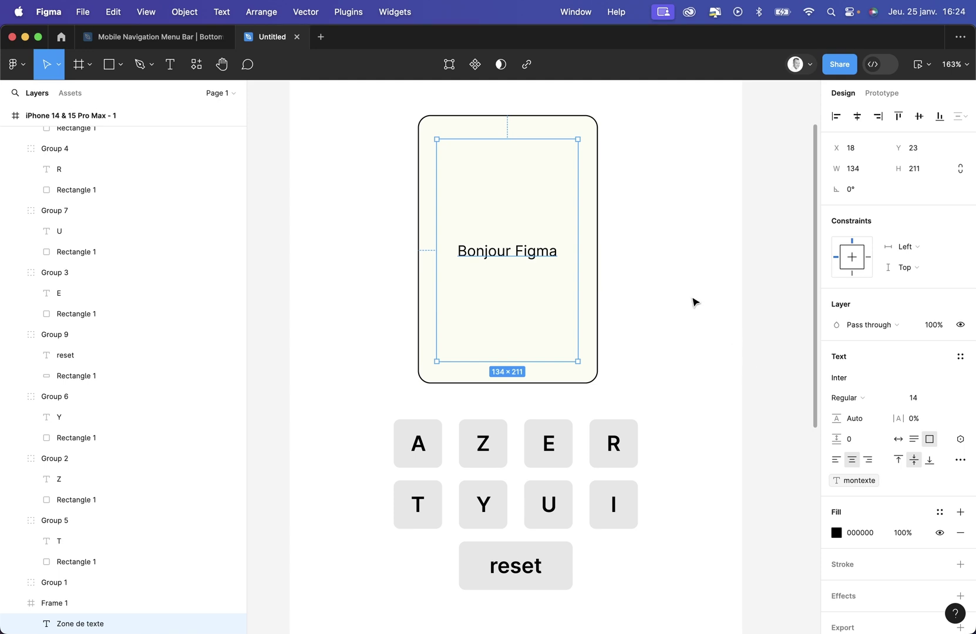
click(390, 407)
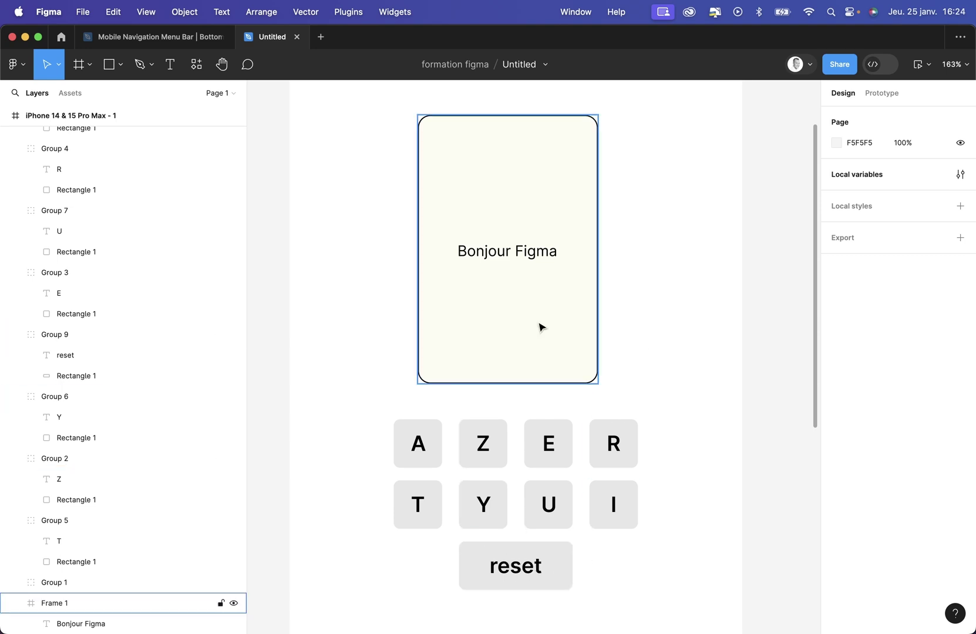
Step: Add an On tap prototype interaction to the A key with a Set variable action targeting montexte
click(882, 93)
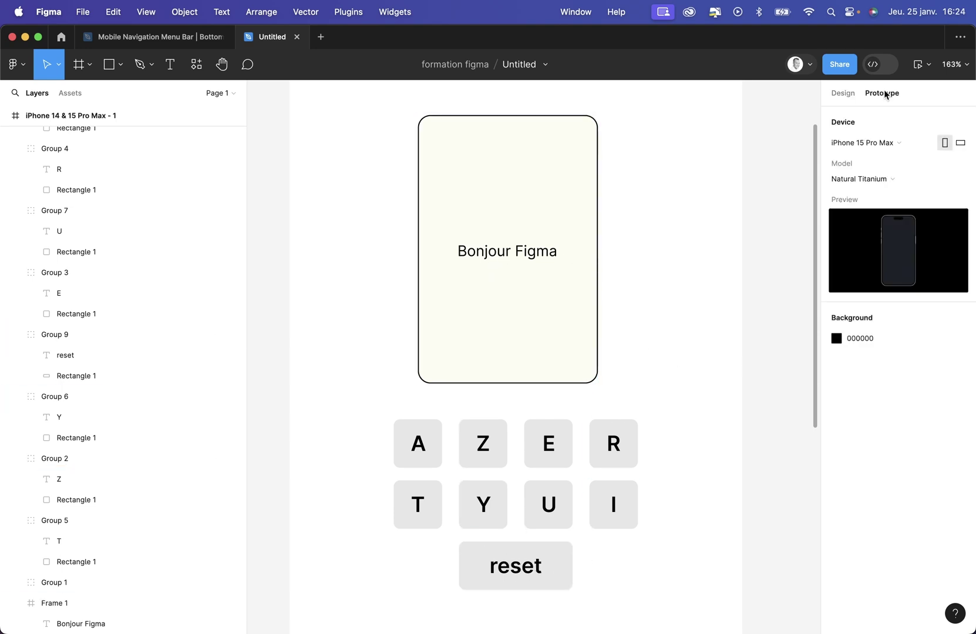
click(419, 446)
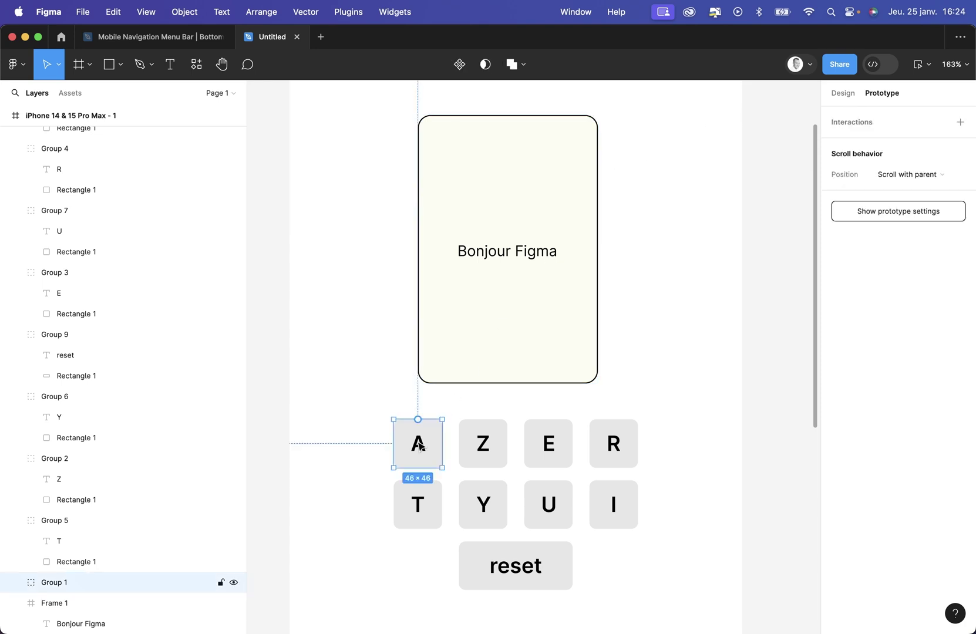
click(856, 123)
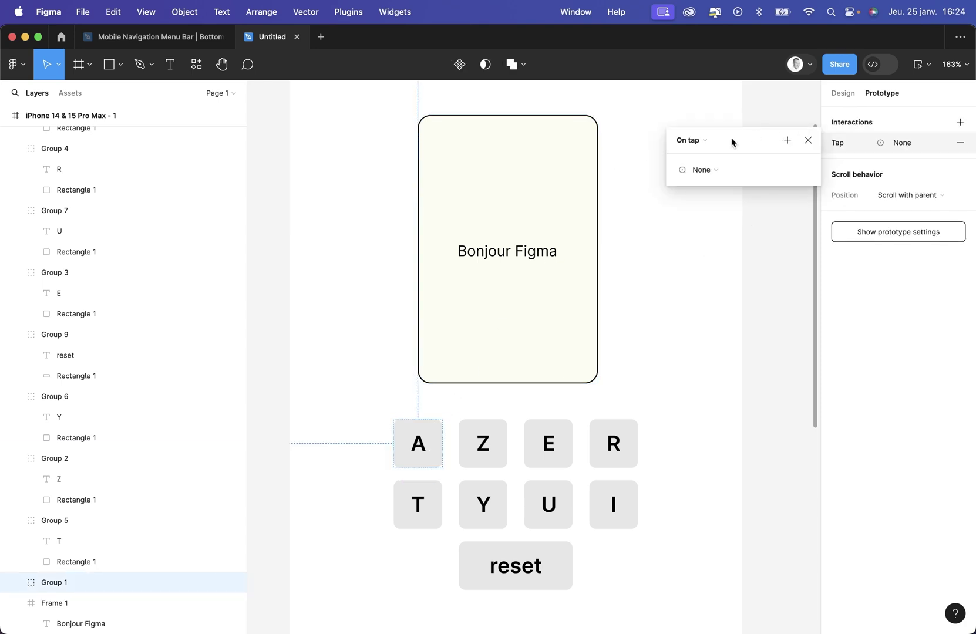
click(714, 170)
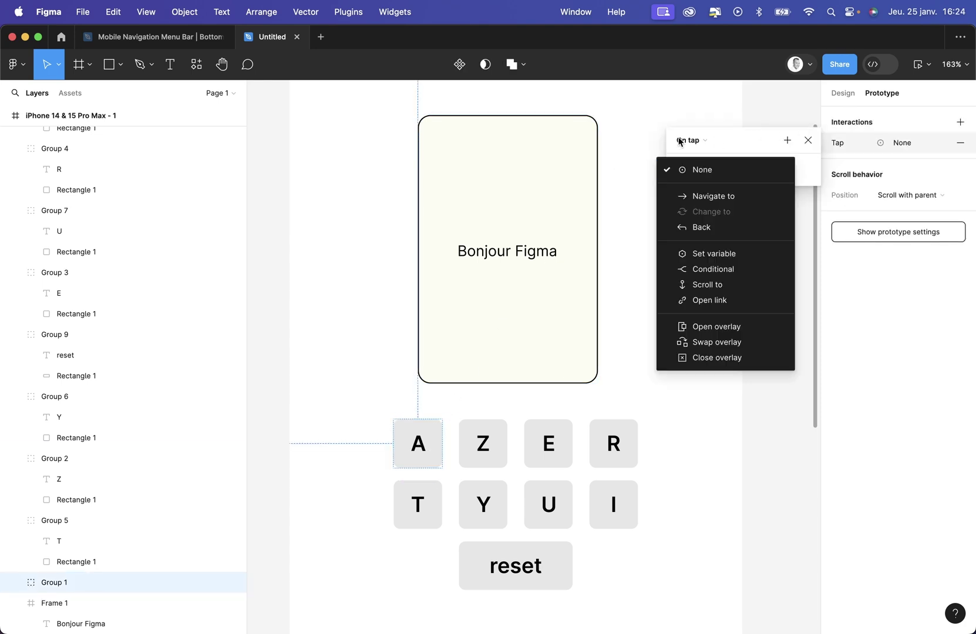
click(708, 252)
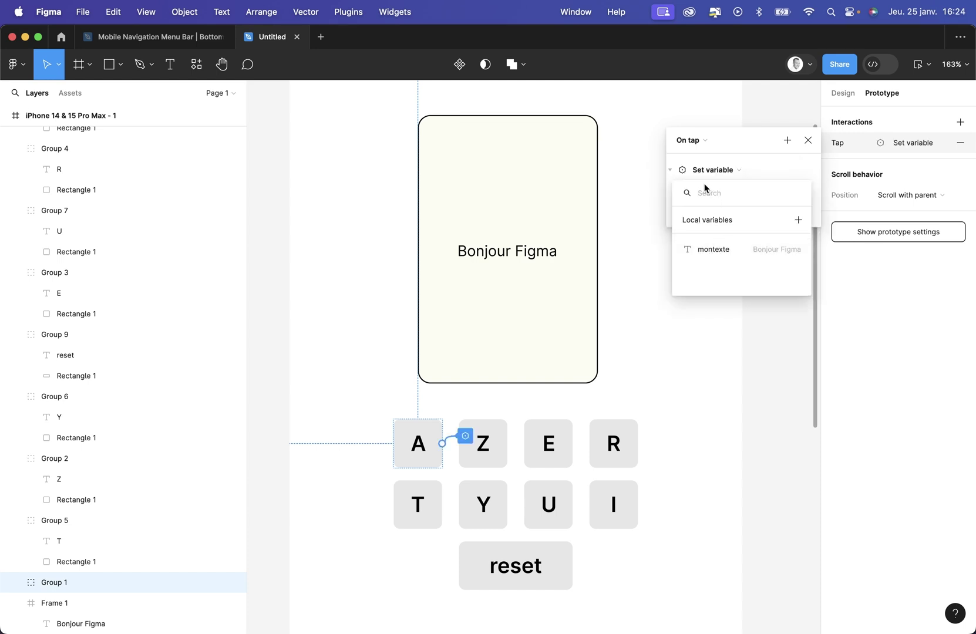
click(726, 249)
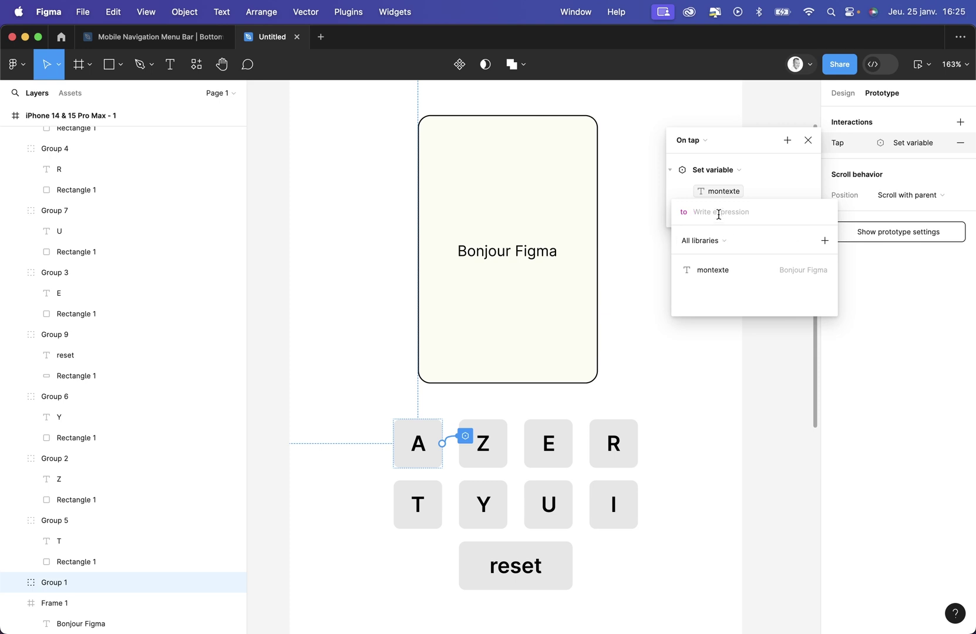
Step: Set the A key's Set variable expression to montexte + "a"
click(711, 268)
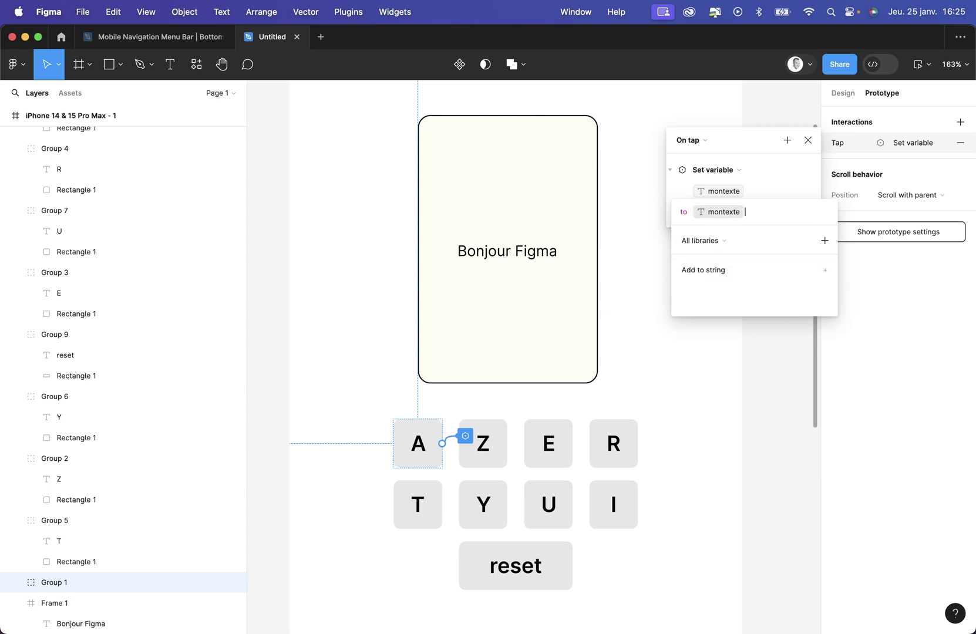
text(+ )
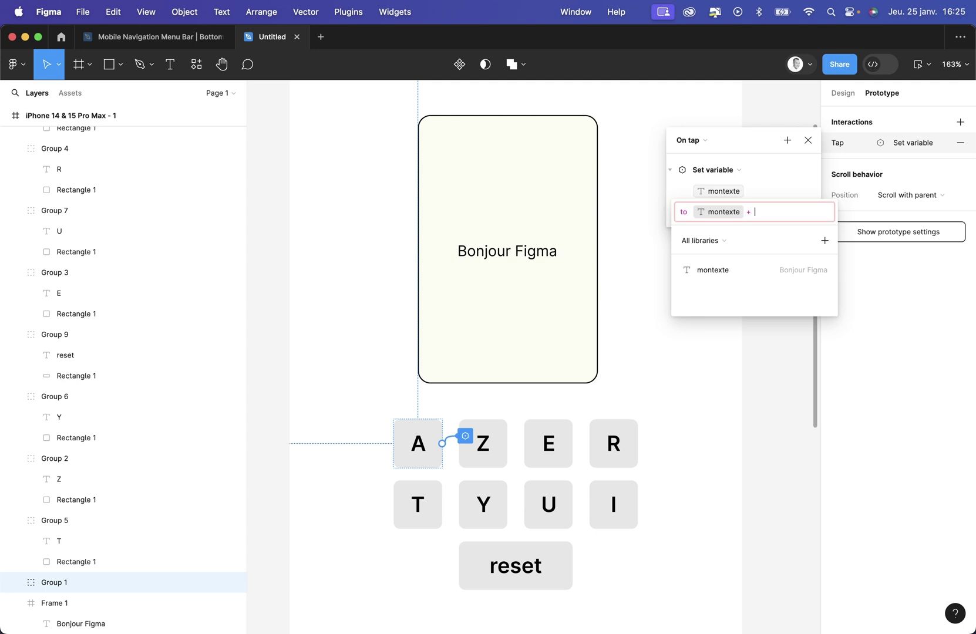
text("a)
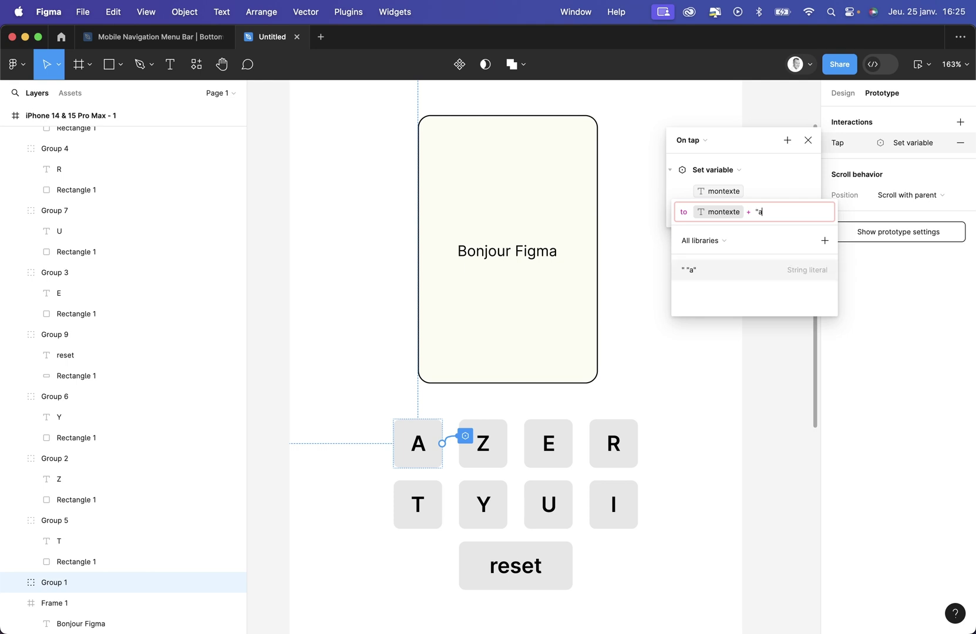
text(")
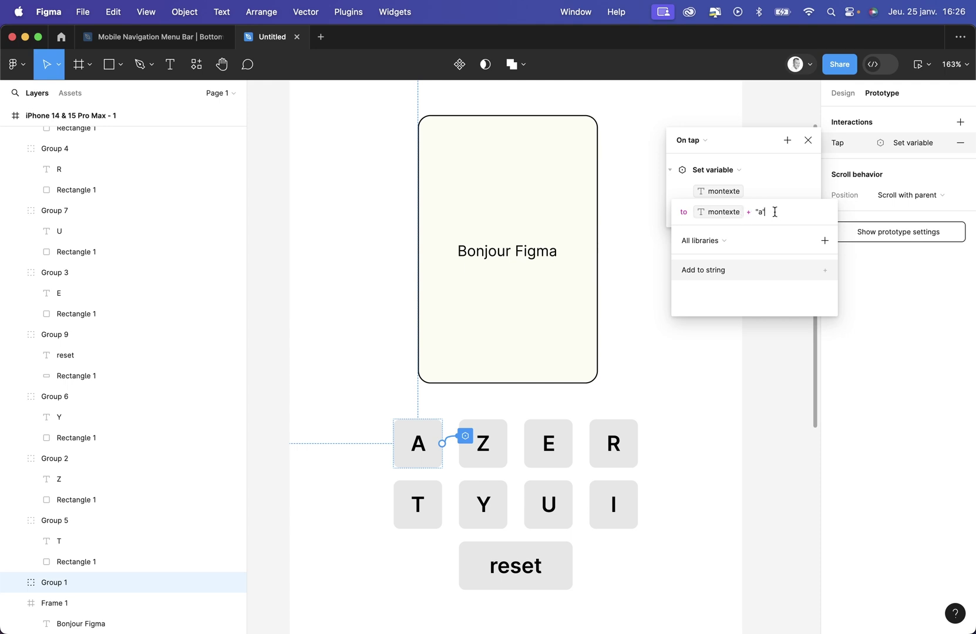
key(Return)
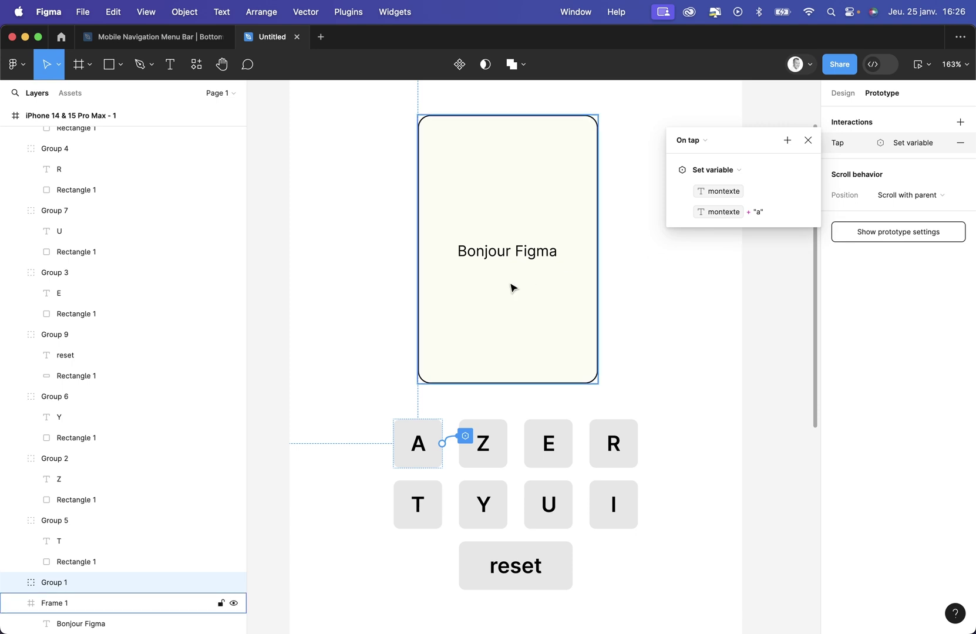
click(425, 413)
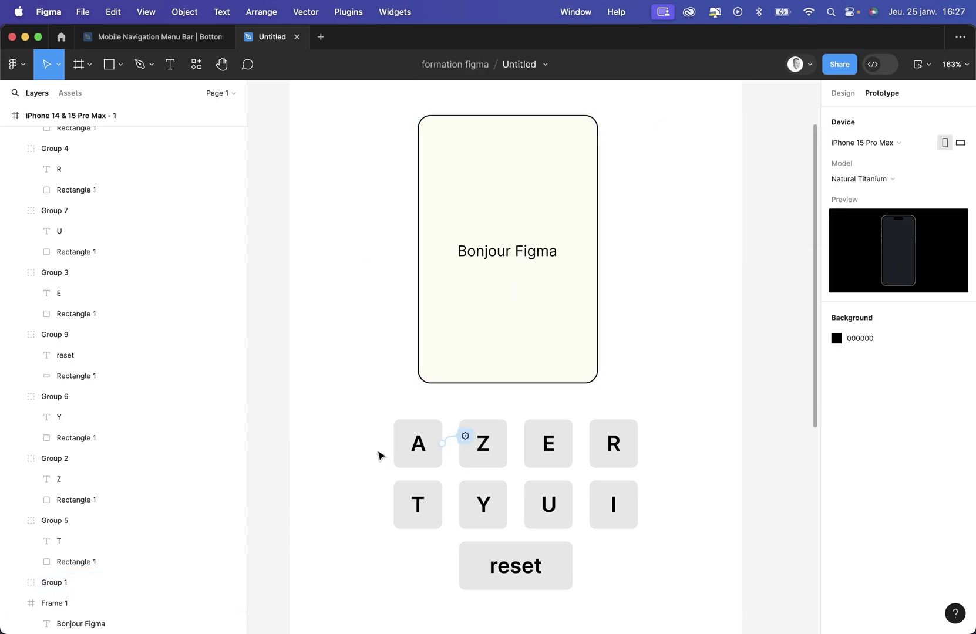
Step: Reopen the A key's On tap interaction to review its Set variable action, and close it
click(461, 441)
click(467, 437)
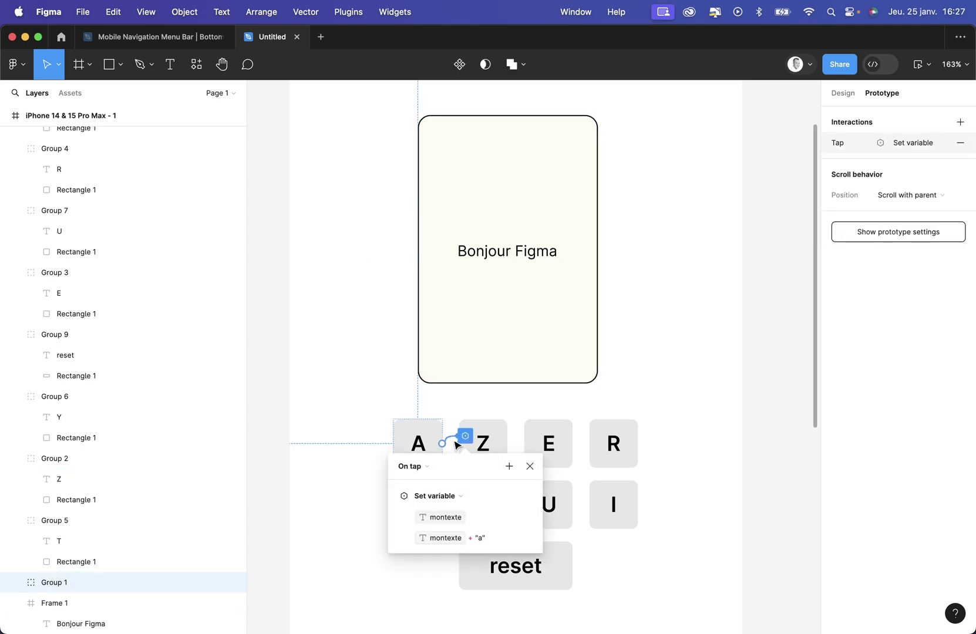
click(483, 406)
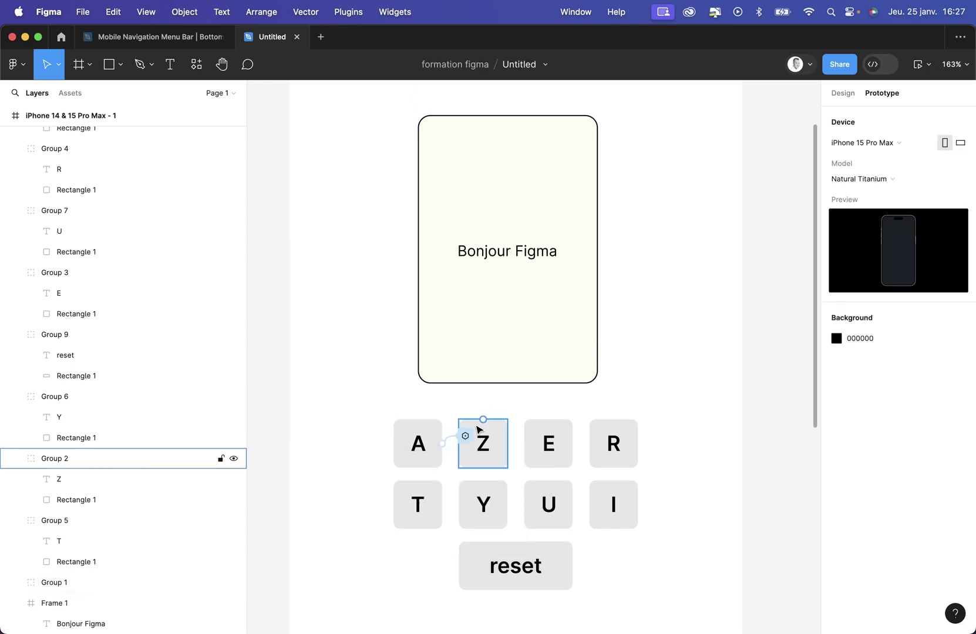
Step: Apply the A key's copied On tap interaction to the Z, E, R, T, Y, U, I and reset keys
drag(377, 506, 682, 508)
drag(689, 440, 460, 445)
shift+click(492, 573)
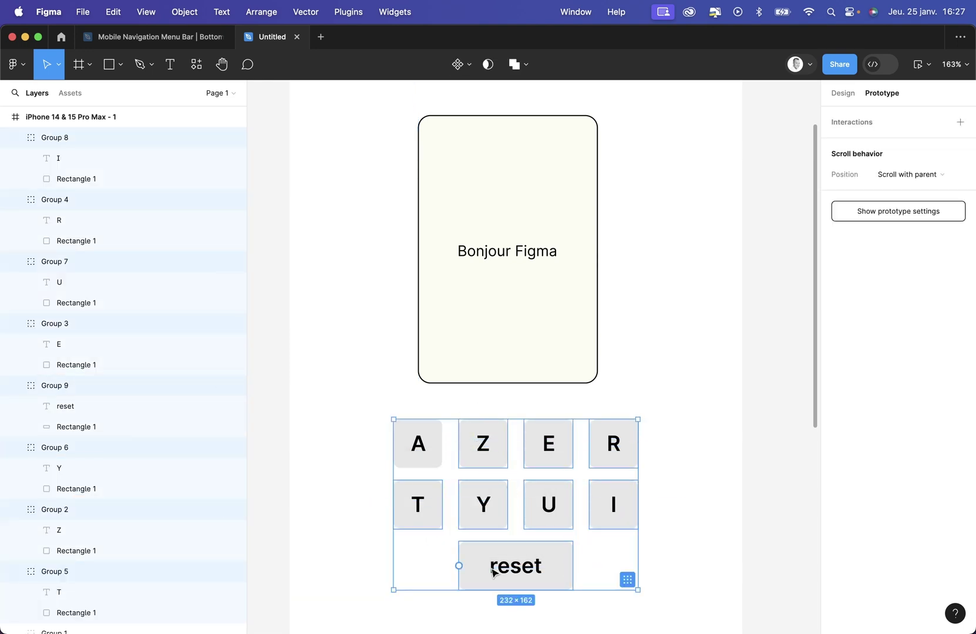
click(715, 441)
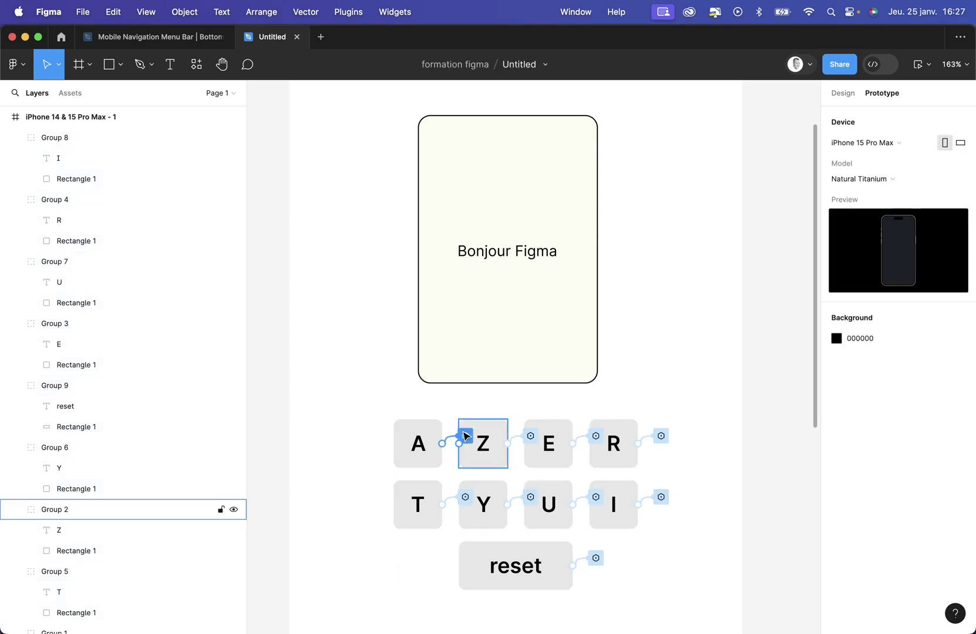
Step: Change the Z key's On tap Set variable expression to montexte + "z"
click(530, 436)
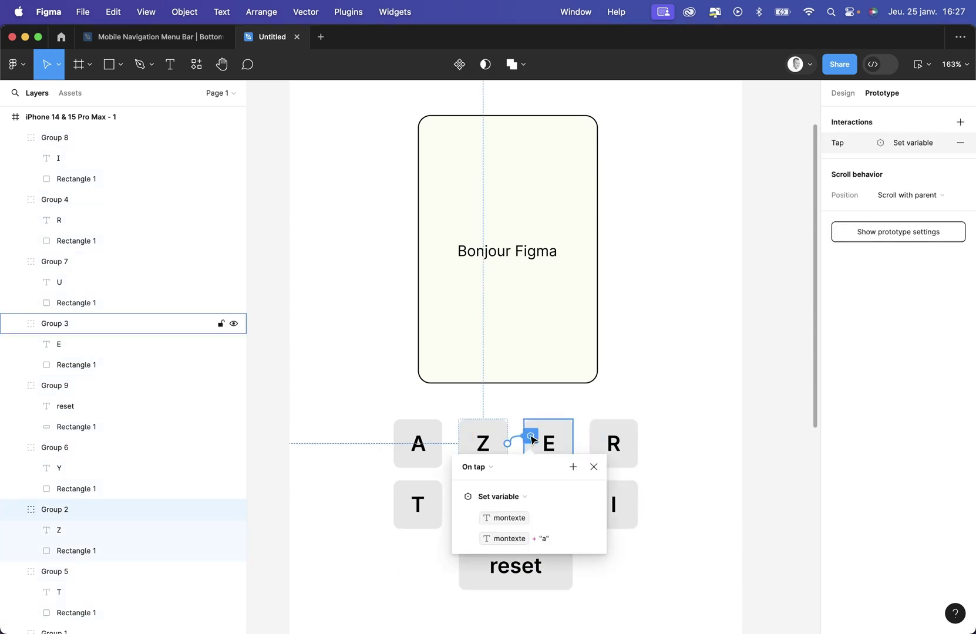
click(544, 539)
click(544, 539)
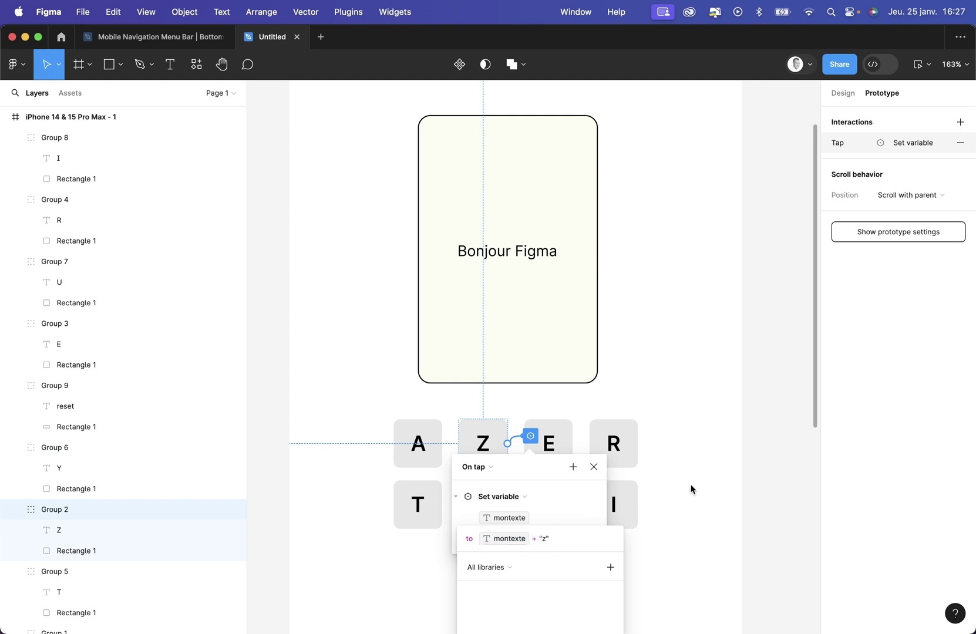
click(671, 466)
click(705, 431)
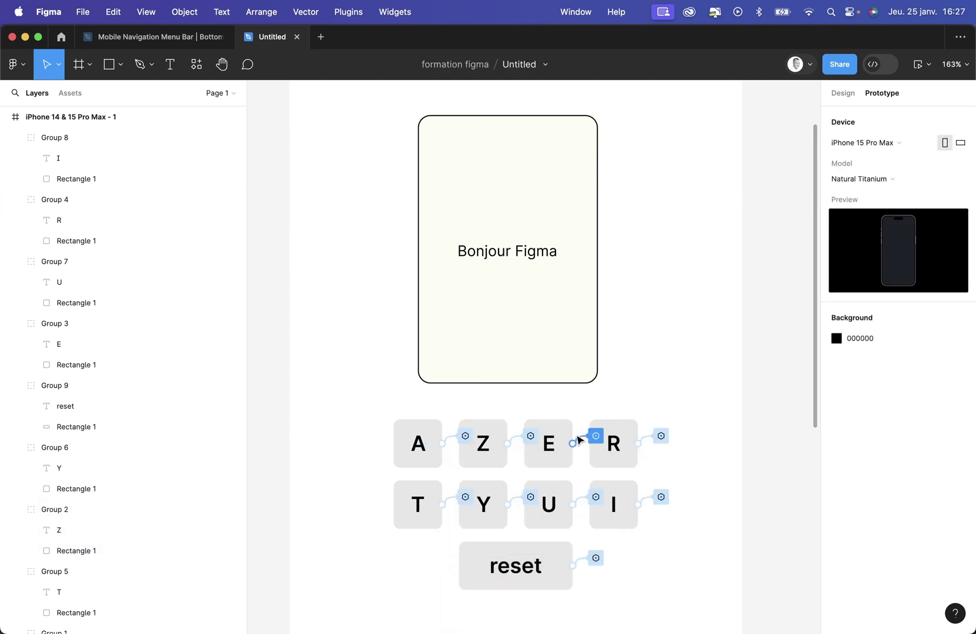
Step: Change the E key's On tap Set variable expression to montexte + "e"
click(596, 436)
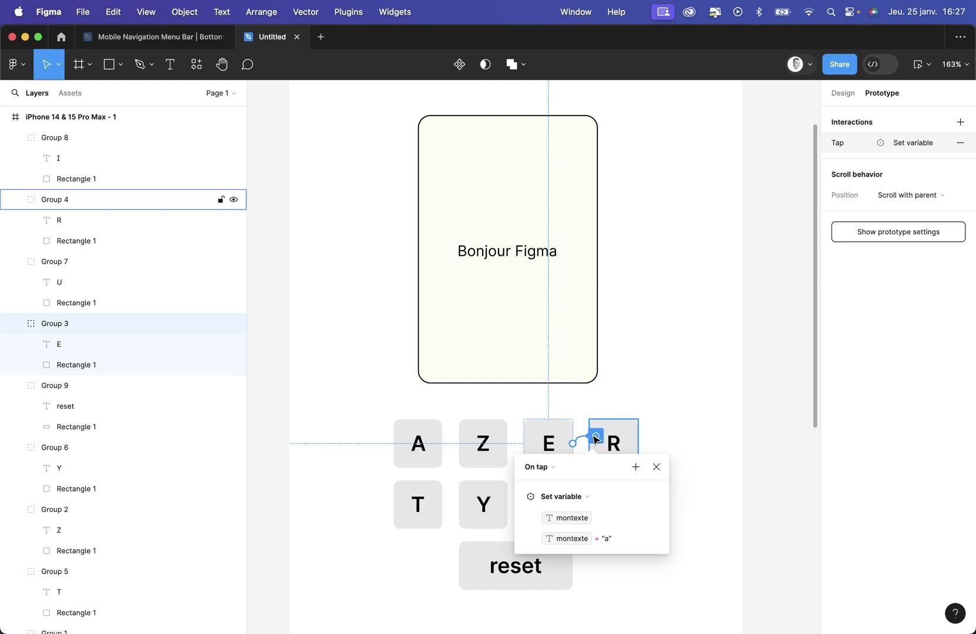
click(608, 540)
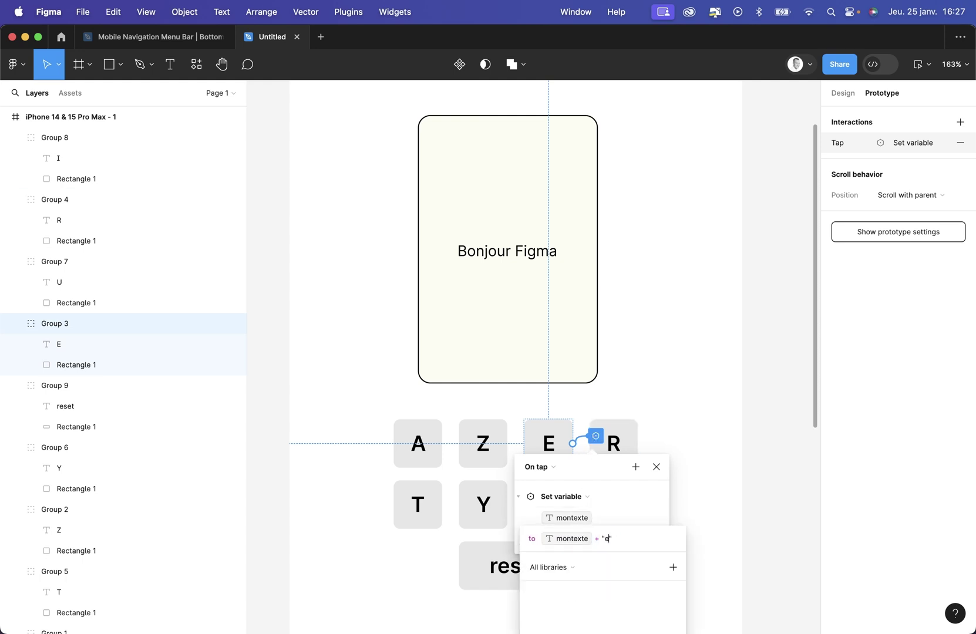
click(630, 438)
Step: Change the R key's On tap Set variable expression to montexte + "r"
click(663, 437)
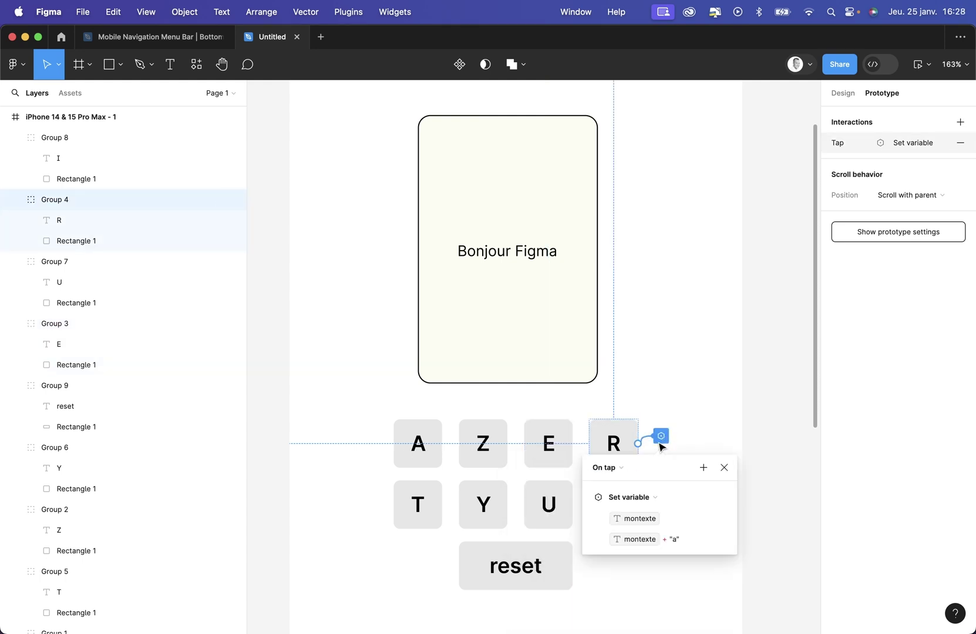
click(674, 538)
click(676, 541)
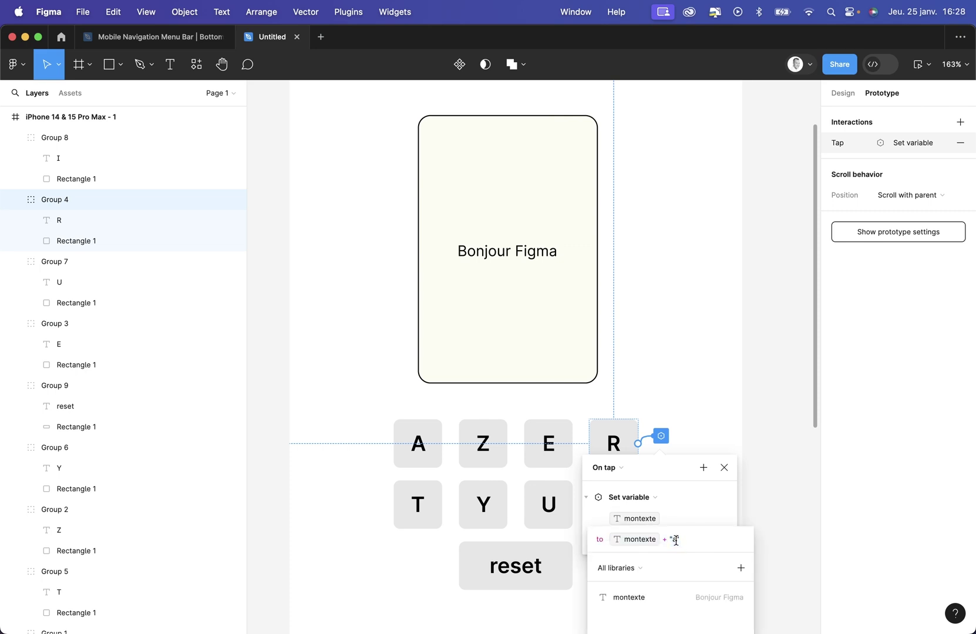
key(BackSpace)
click(406, 506)
Step: Change the T key's On tap Set variable expression to montexte + "t"
click(415, 507)
drag(442, 505, 468, 499)
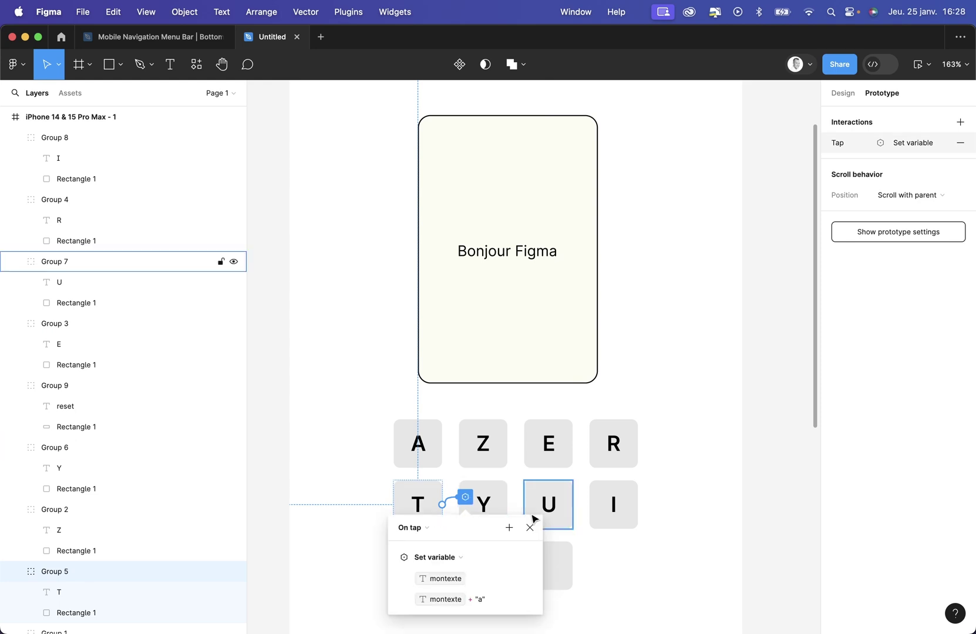
click(484, 599)
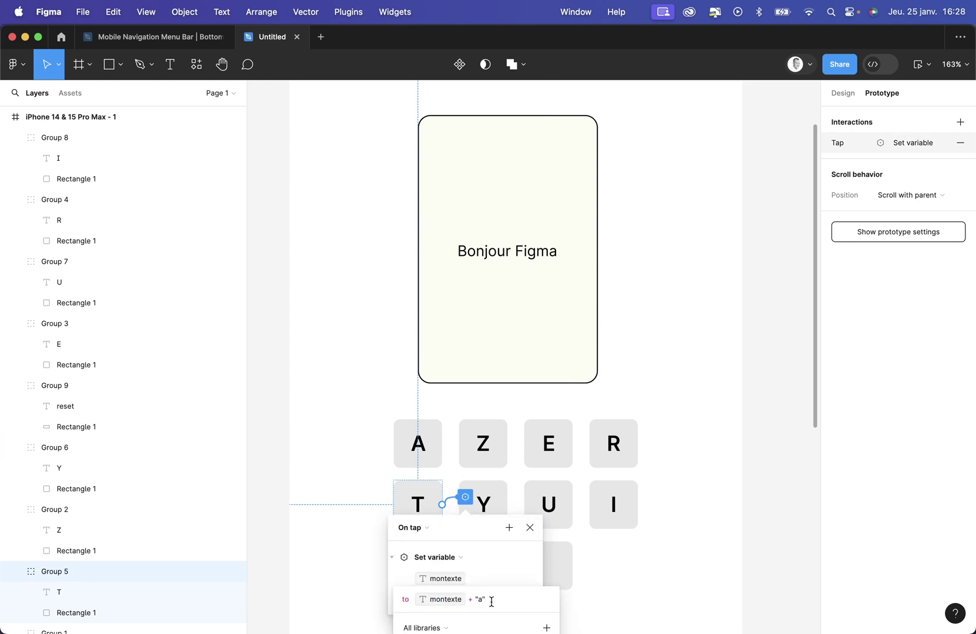
click(484, 507)
Step: Change the Y key's On tap Set variable expression to montexte + "y"
click(484, 506)
click(531, 498)
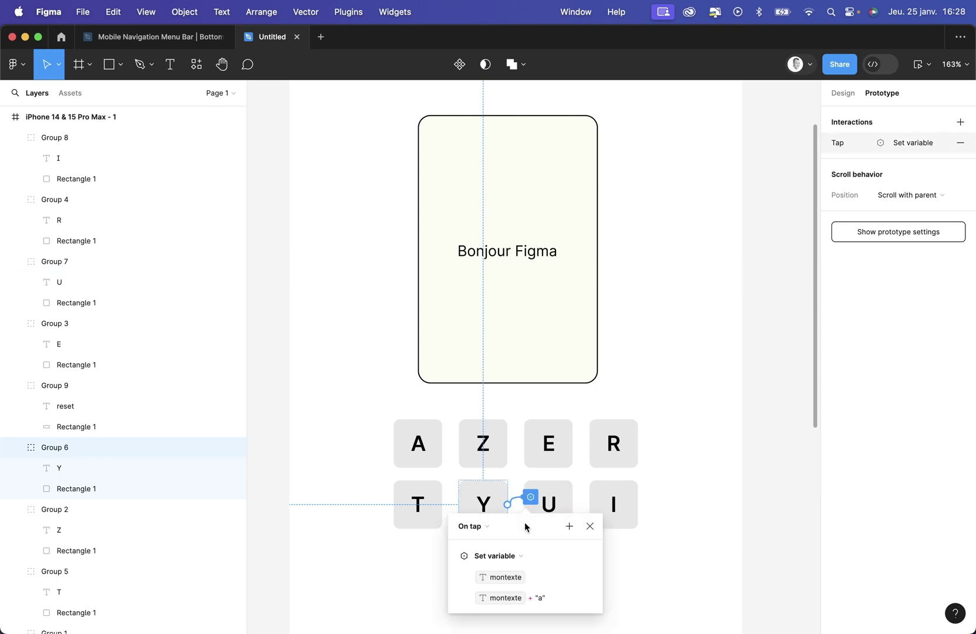
click(540, 598)
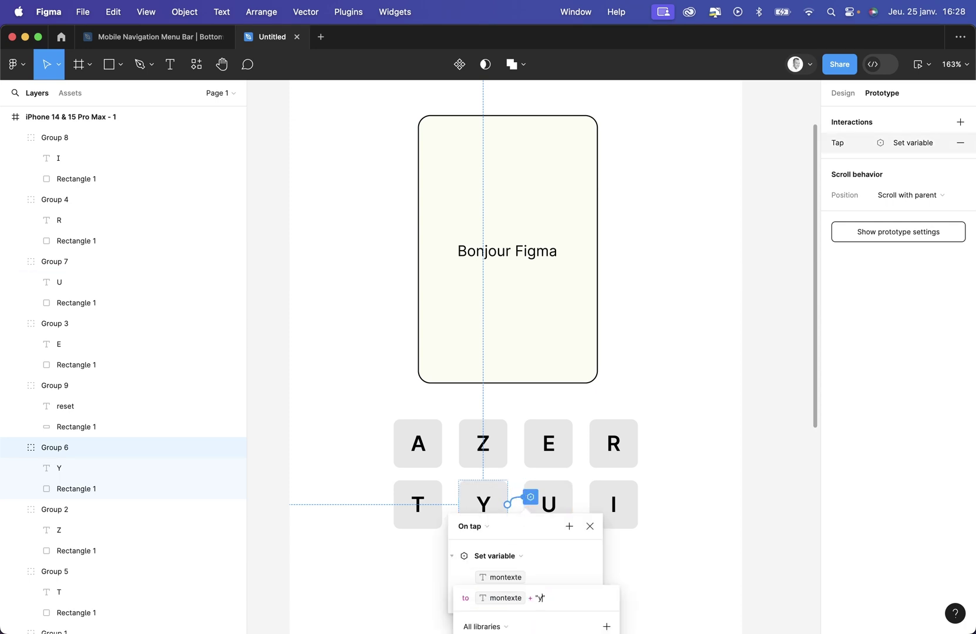
click(558, 506)
Step: Change the U key's On tap Set variable expression to montexte + "u"
click(558, 507)
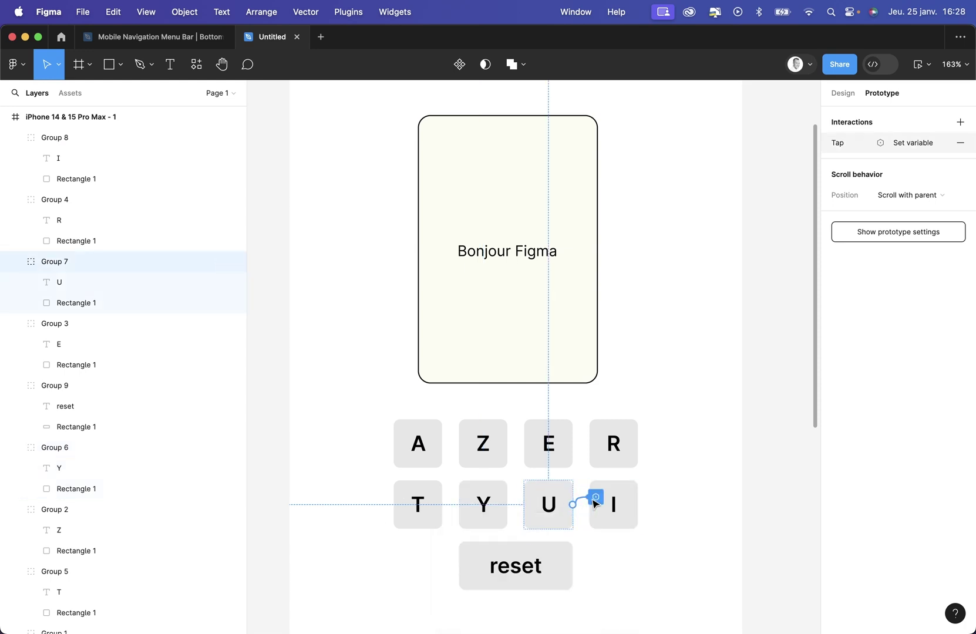
click(595, 498)
click(611, 603)
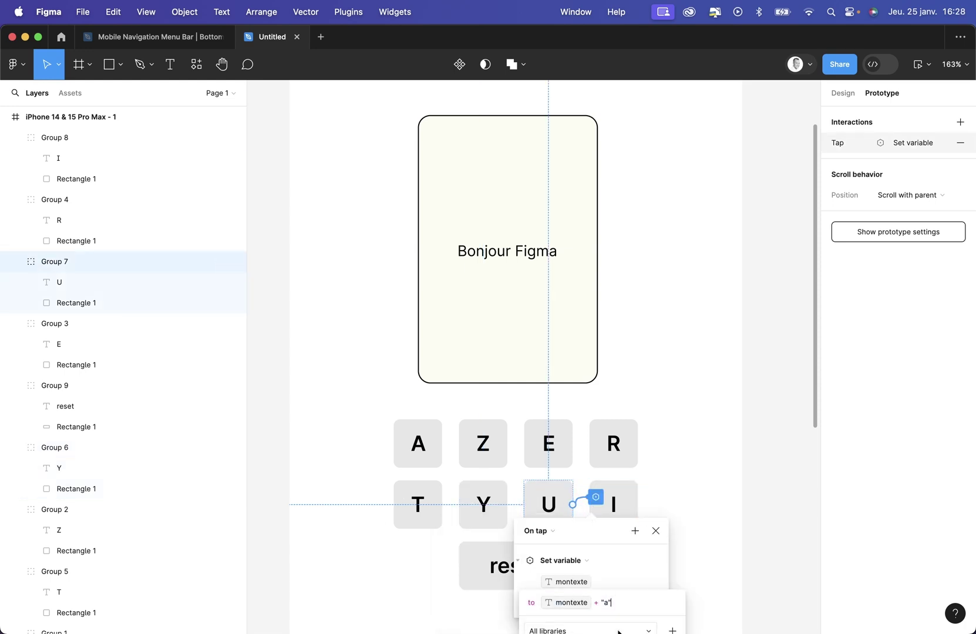
text(u)
click(617, 504)
Step: Change the I key's On tap Set variable expression to montexte + "i"
click(616, 504)
click(659, 498)
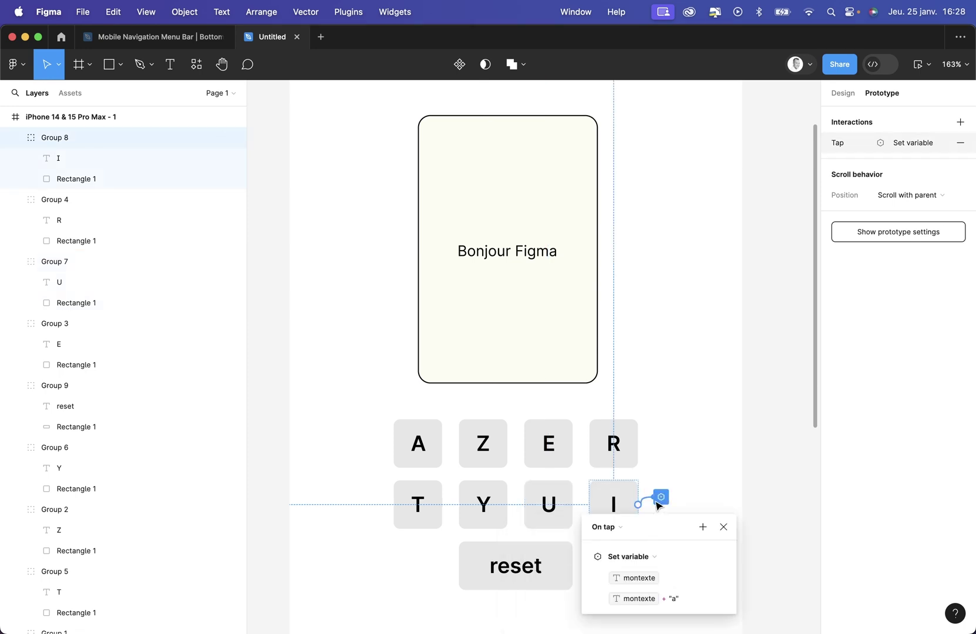
click(680, 599)
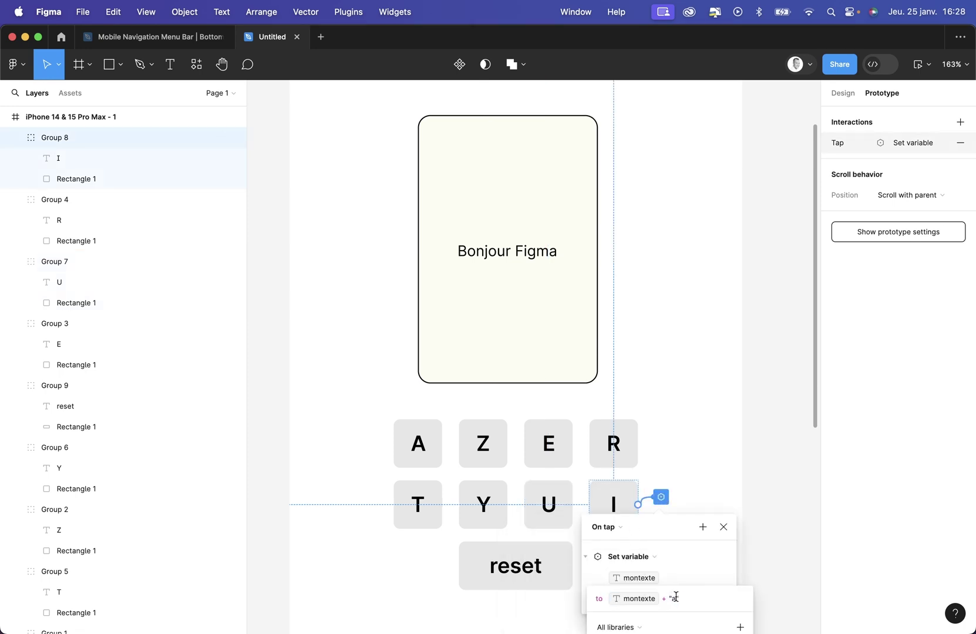
click(717, 395)
scroll(717, 395, down, 3)
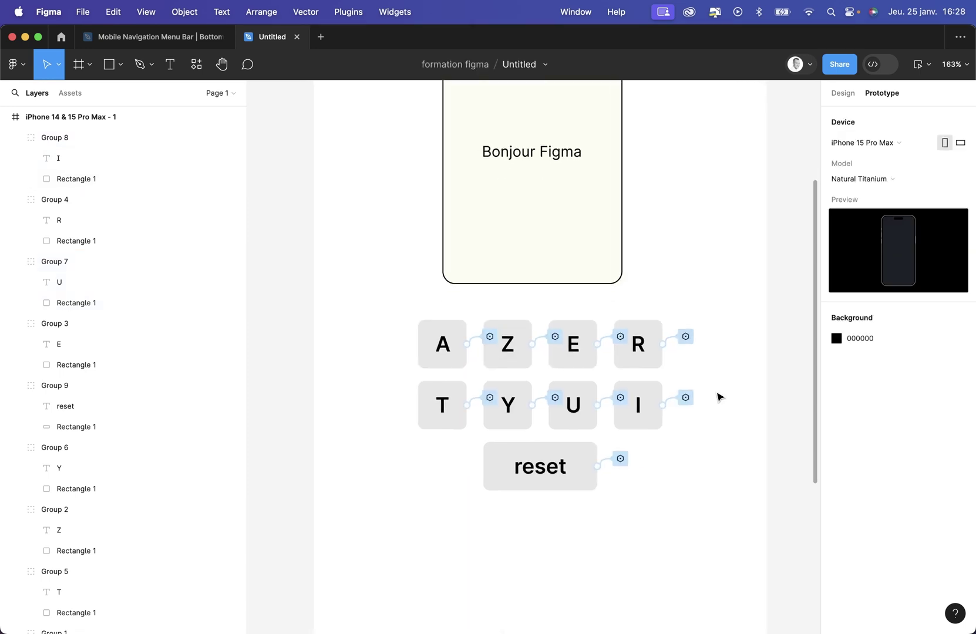
Step: Replace the reset key's On tap Set variable expression for montexte with an empty string ""
click(623, 459)
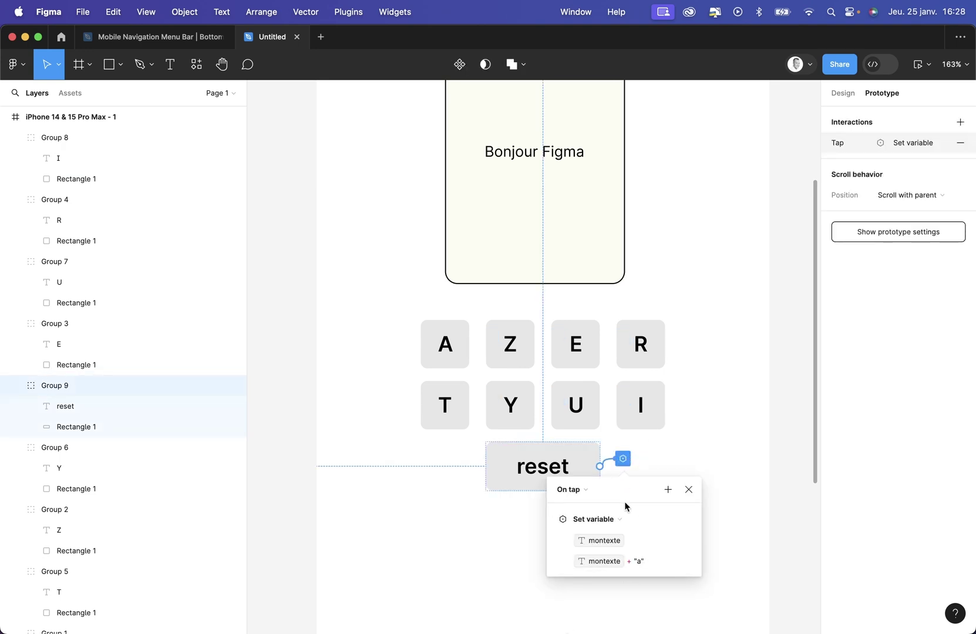
click(646, 562)
click(650, 561)
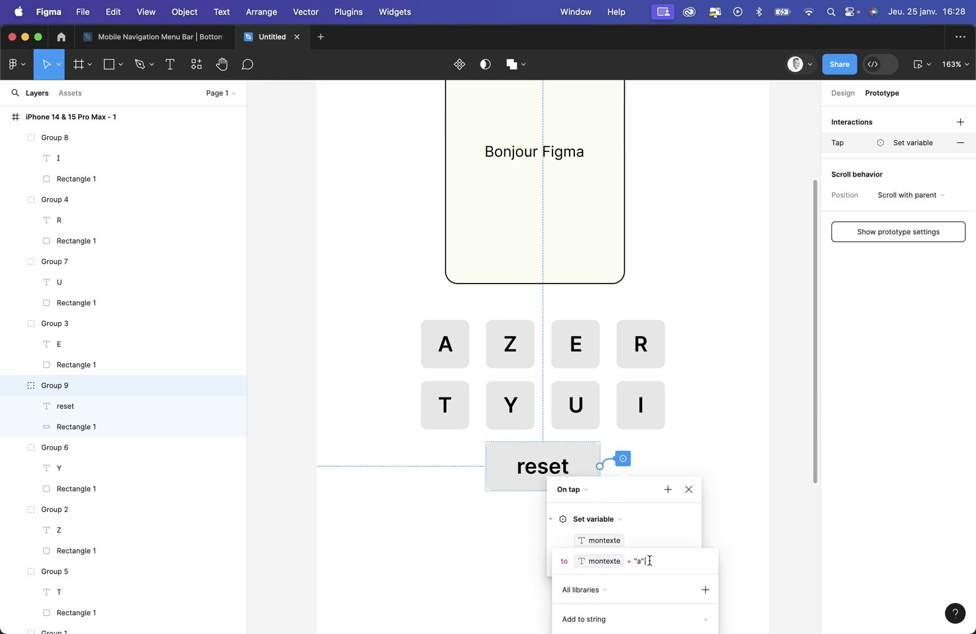
click(640, 562)
key(BackSpace)
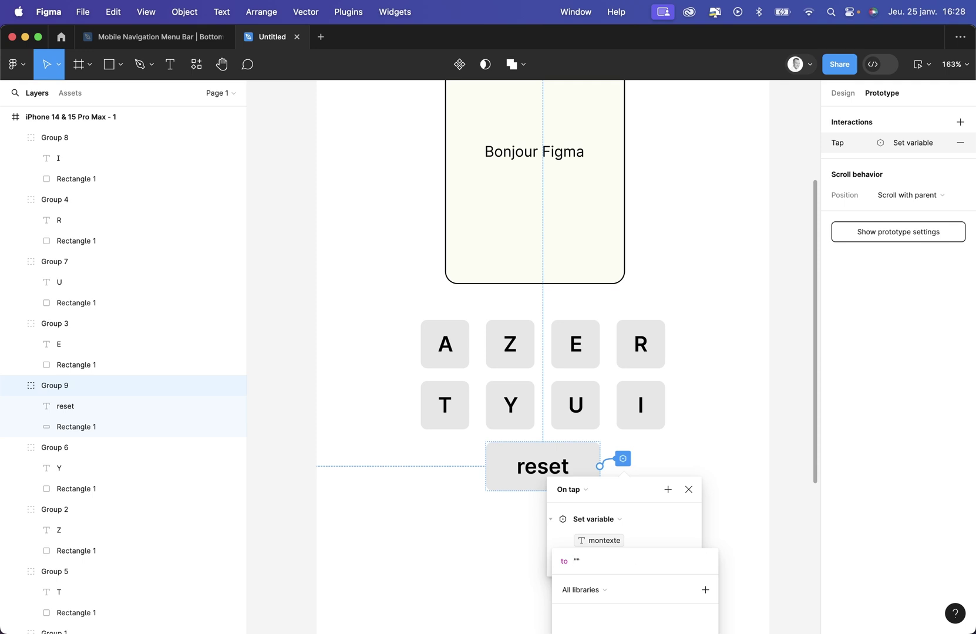
click(713, 437)
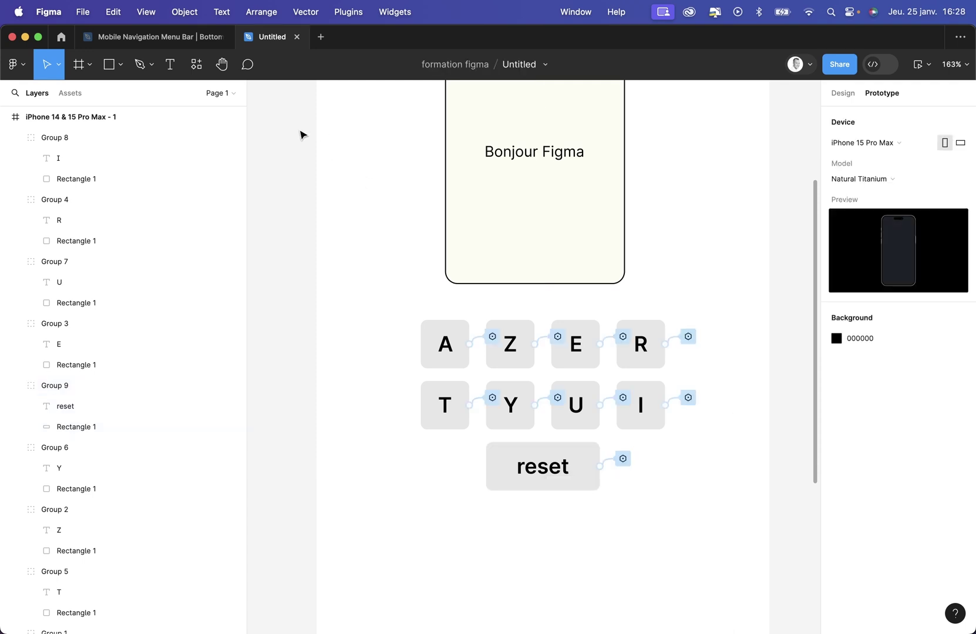
Step: Preview the iPhone 14 & 15 Pro Max - 1 frame and test the A, Z, E, R, T, Y, U and I keys in order
click(117, 117)
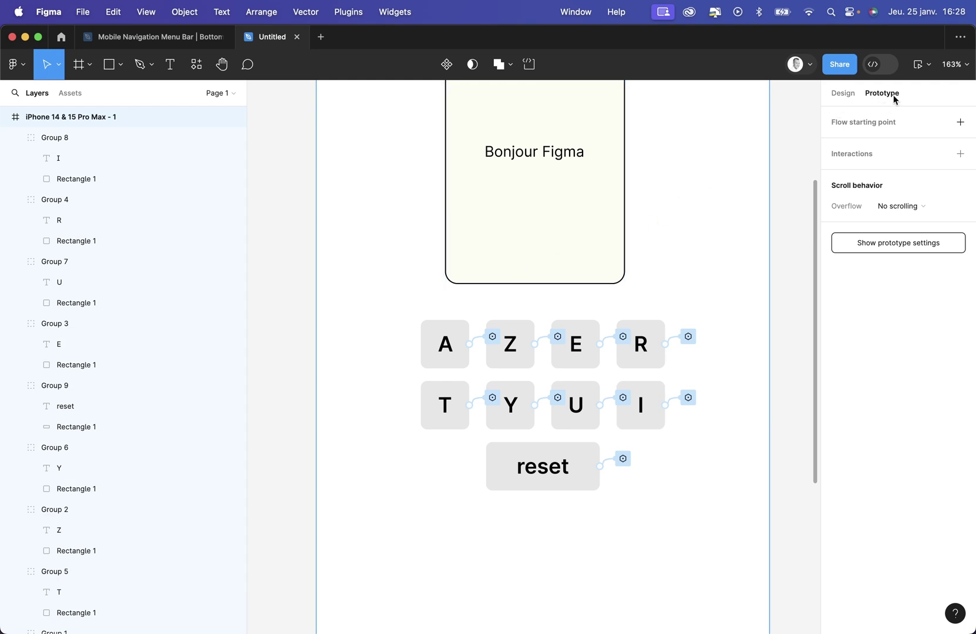
click(919, 61)
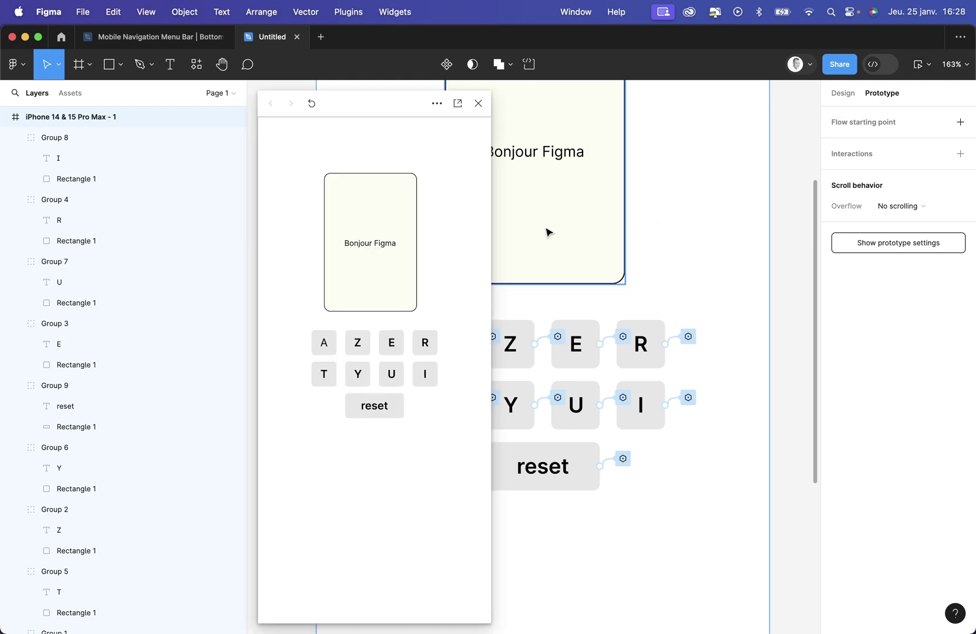
click(326, 345)
click(358, 343)
click(389, 345)
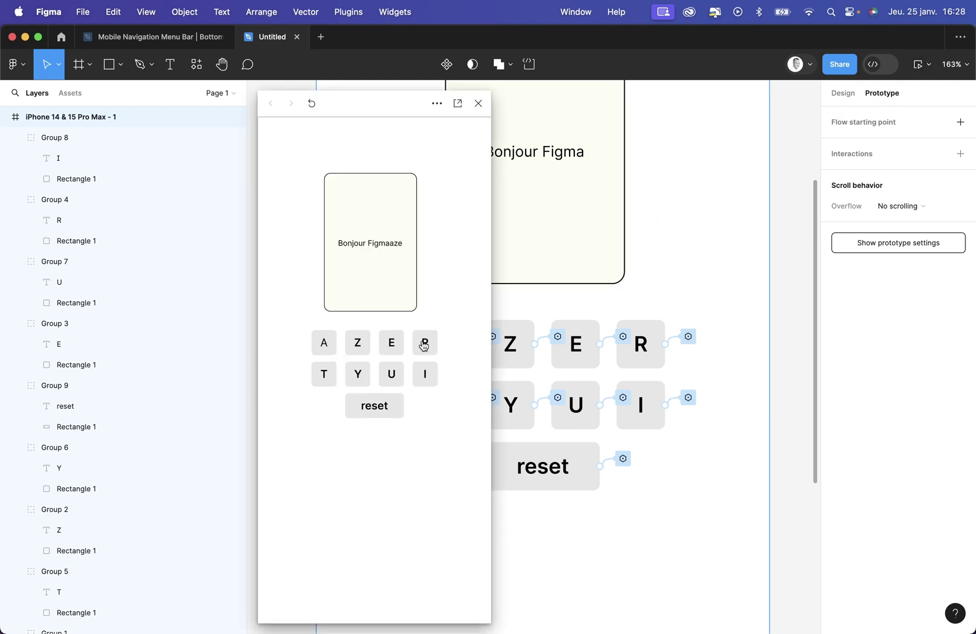
click(424, 346)
click(326, 374)
click(359, 375)
click(390, 375)
click(417, 372)
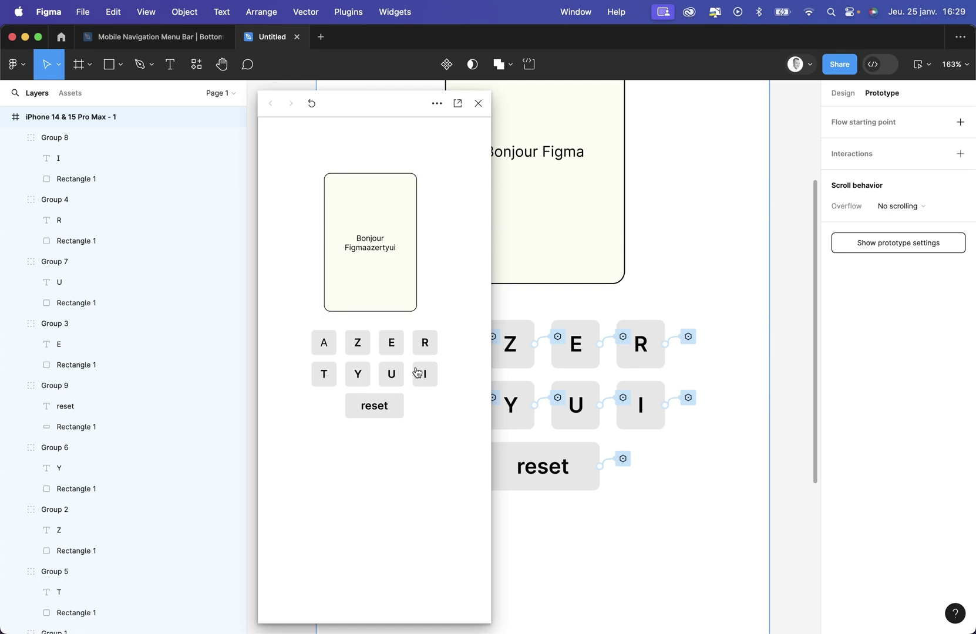
Step: Test the reset key in the preview, followed by the Z, E, U, Y, T, A, R and I keys
click(377, 413)
click(360, 343)
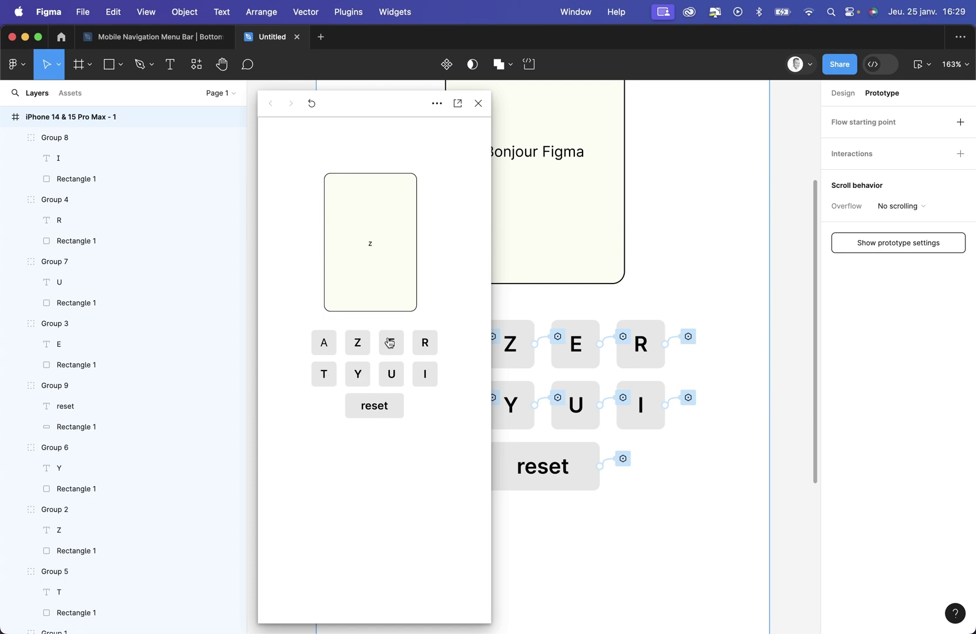
click(390, 343)
click(390, 373)
click(358, 374)
click(322, 374)
click(323, 342)
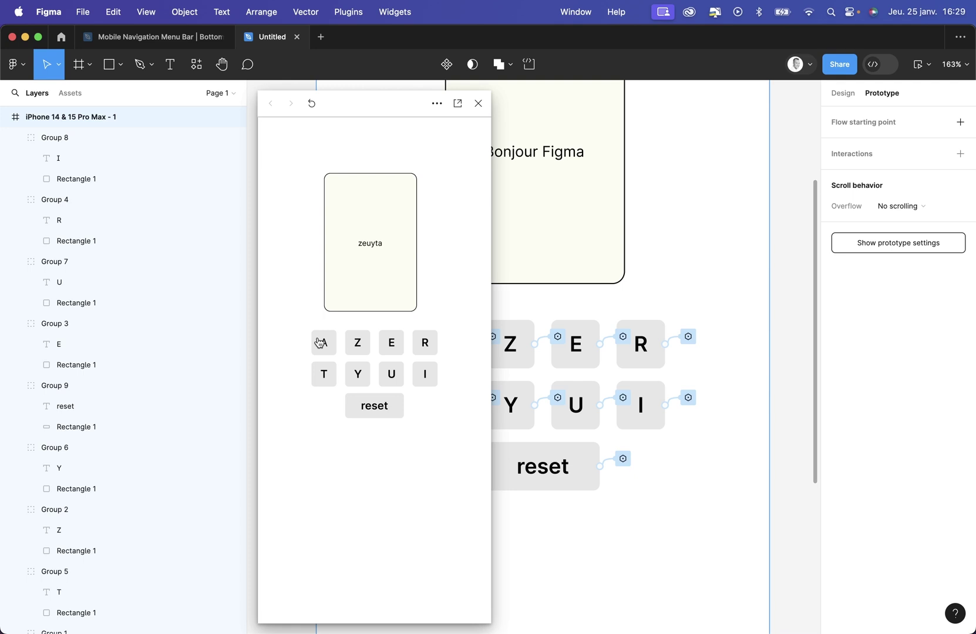
click(433, 342)
click(432, 380)
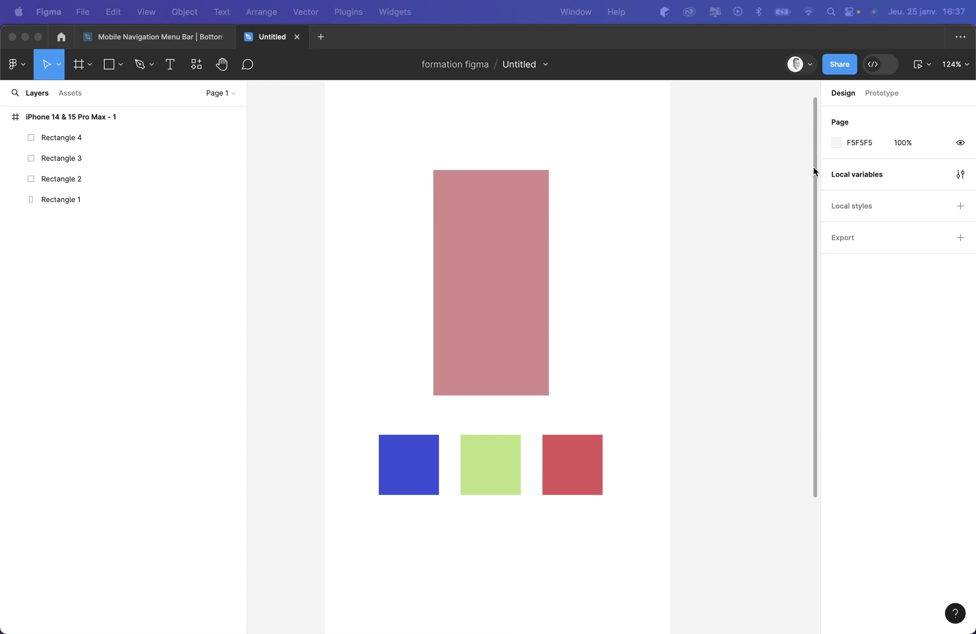
Step: Create a local Color variable named maCouleur in Collection 1
click(852, 176)
key(Escape)
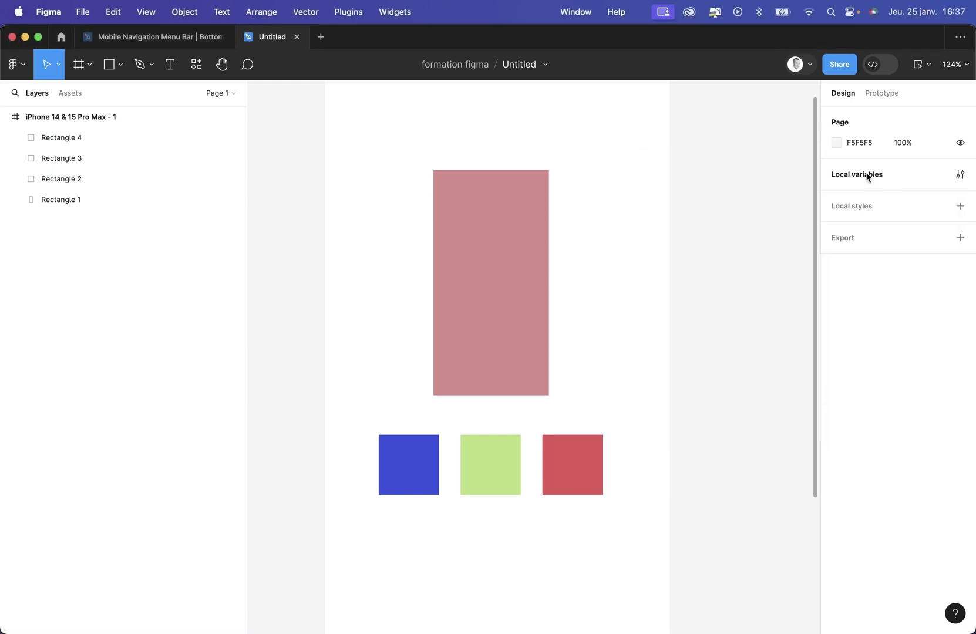
click(867, 176)
click(859, 357)
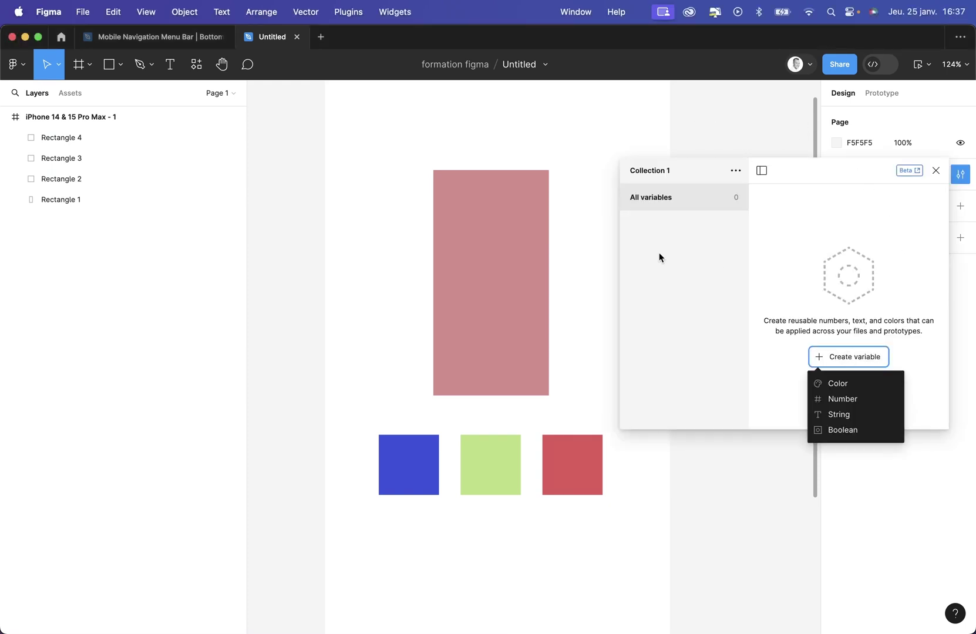
click(839, 385)
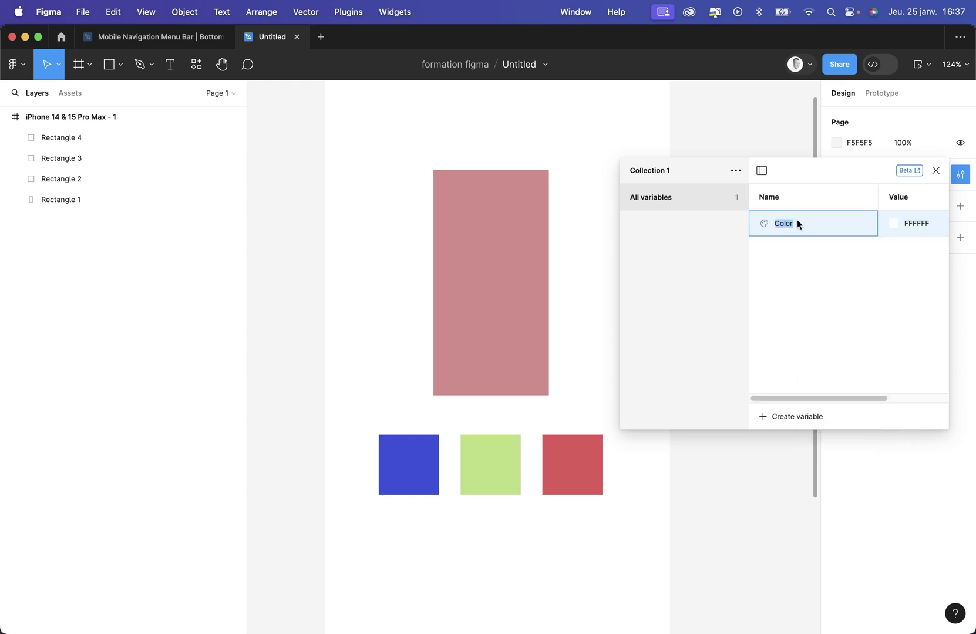
text(maCouleu)
Step: Set maCouleur's value to DA8C8C by sampling the large pink rectangle with the eyedropper, and close the variables window
click(895, 223)
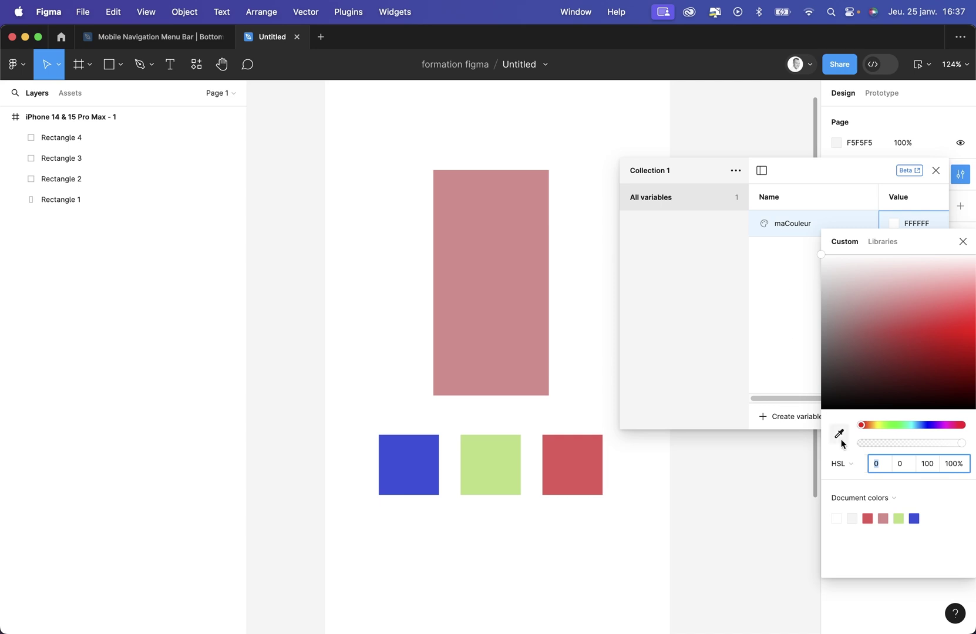
click(839, 434)
click(484, 252)
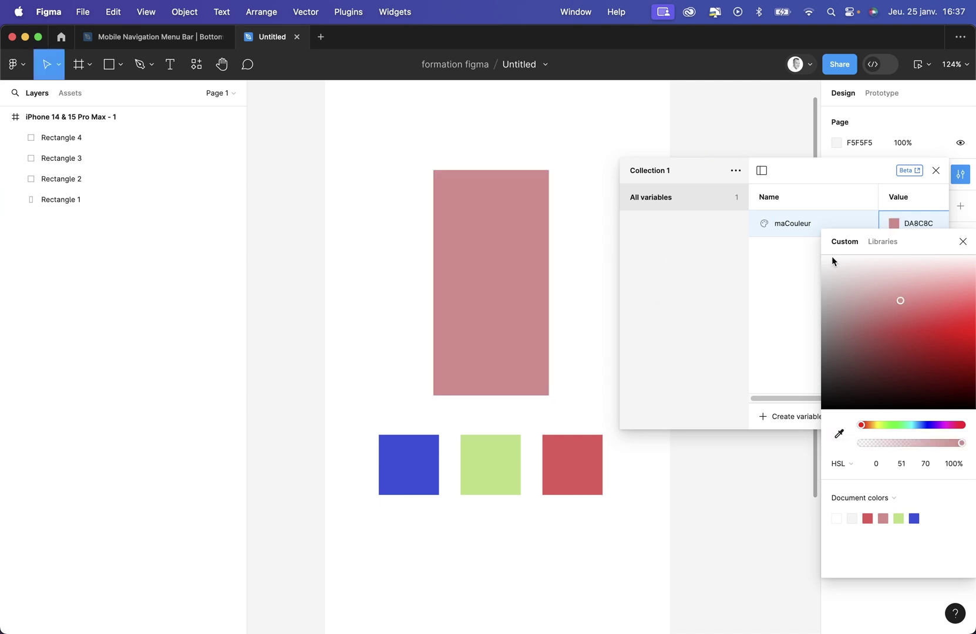
click(964, 241)
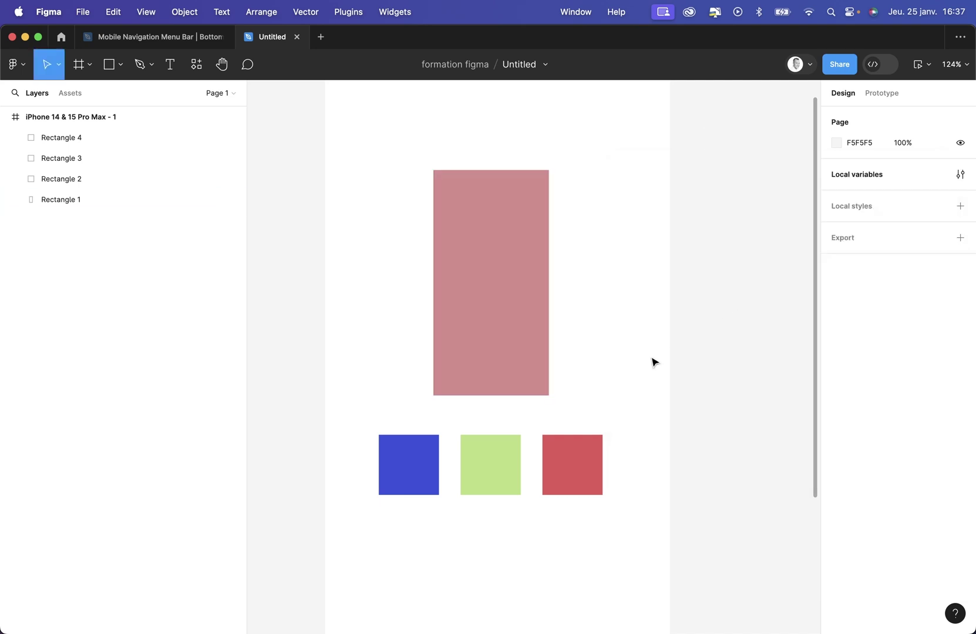
Step: Apply the maCouleur variable to the fill of the large pink rectangle and deselect it
click(836, 377)
click(727, 261)
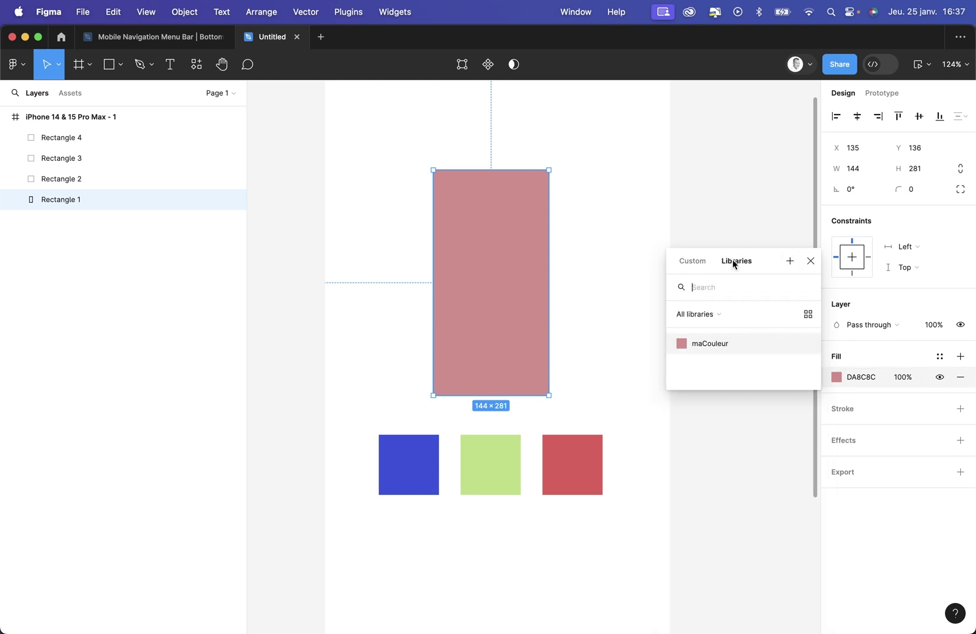
click(681, 343)
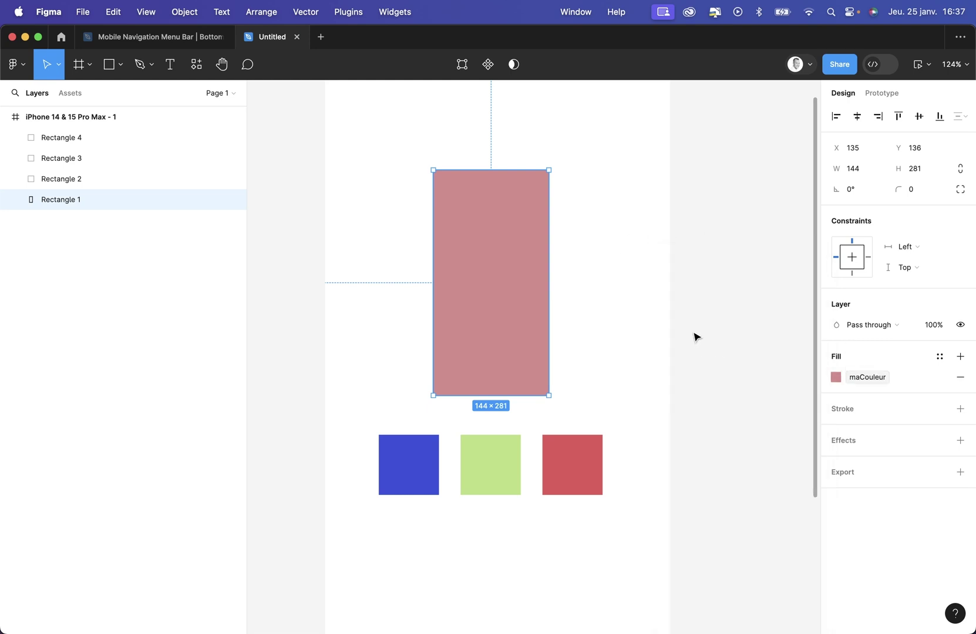
click(631, 330)
click(531, 338)
click(663, 312)
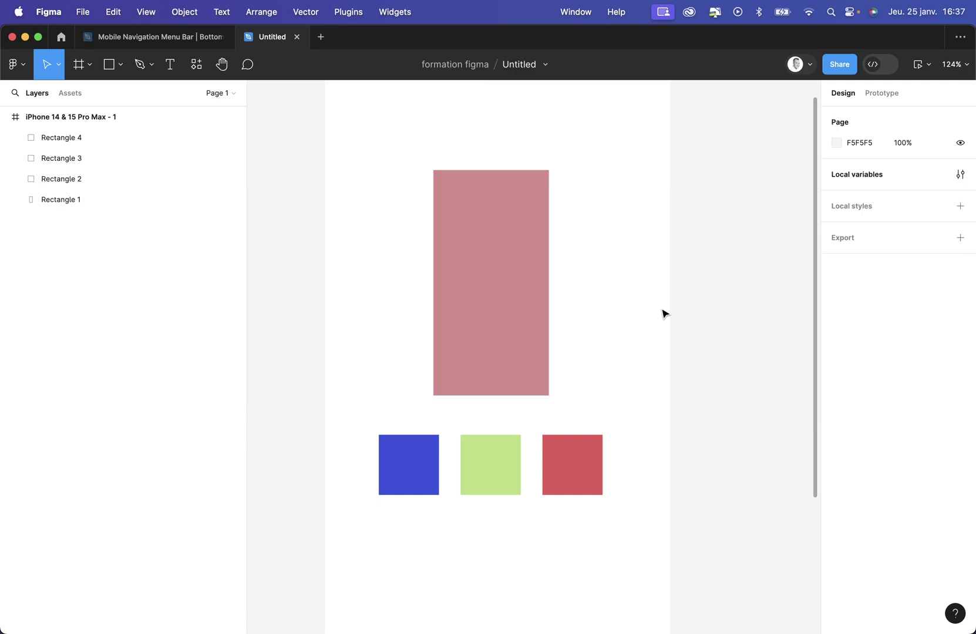
Step: Add an On tap interaction to the blue square that sets the maCouleur variable to the blue document color 3752DC
click(68, 117)
click(888, 93)
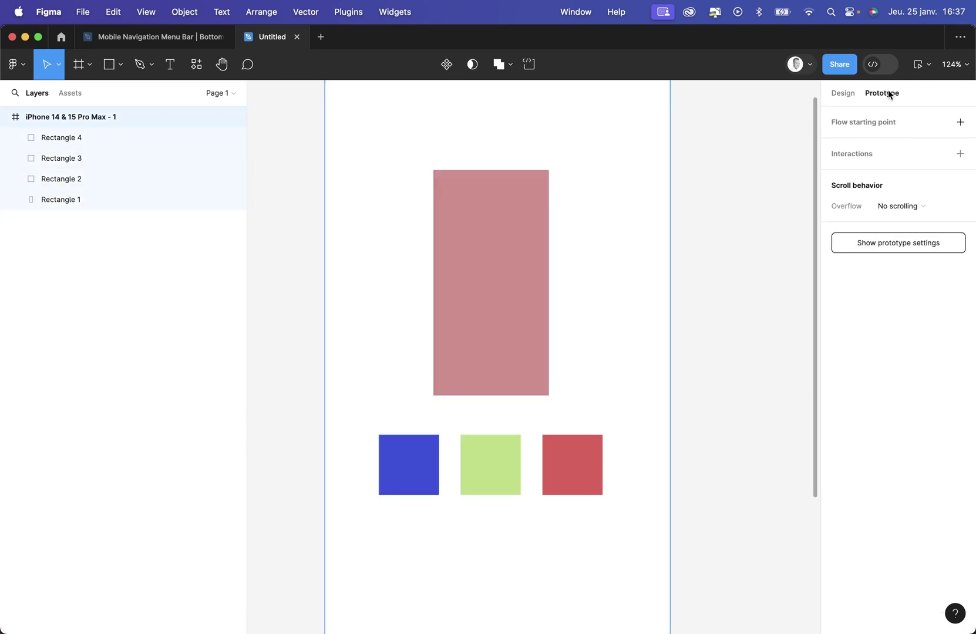
click(411, 463)
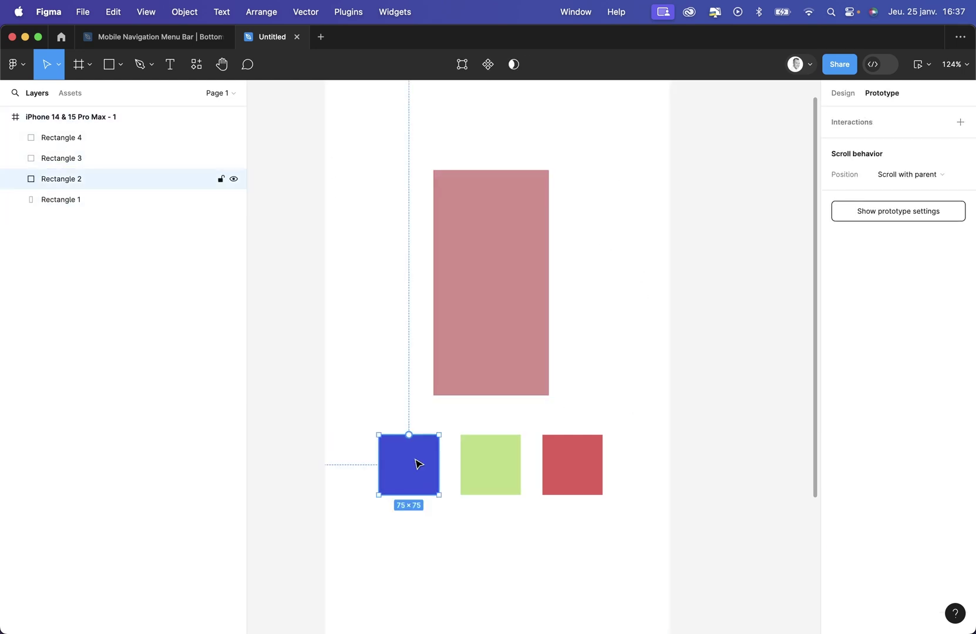
click(846, 123)
click(705, 170)
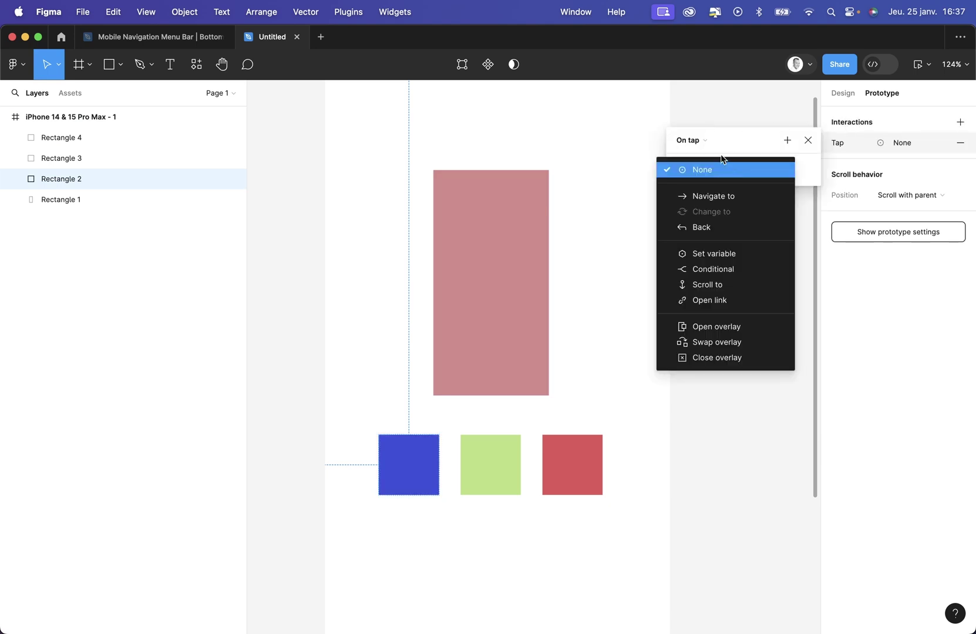
click(709, 254)
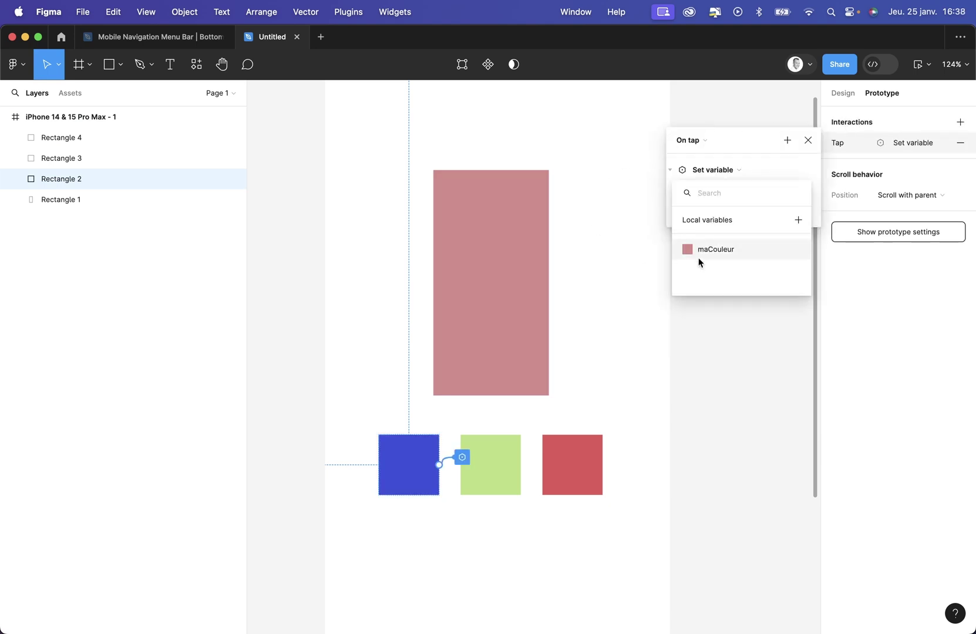
click(710, 251)
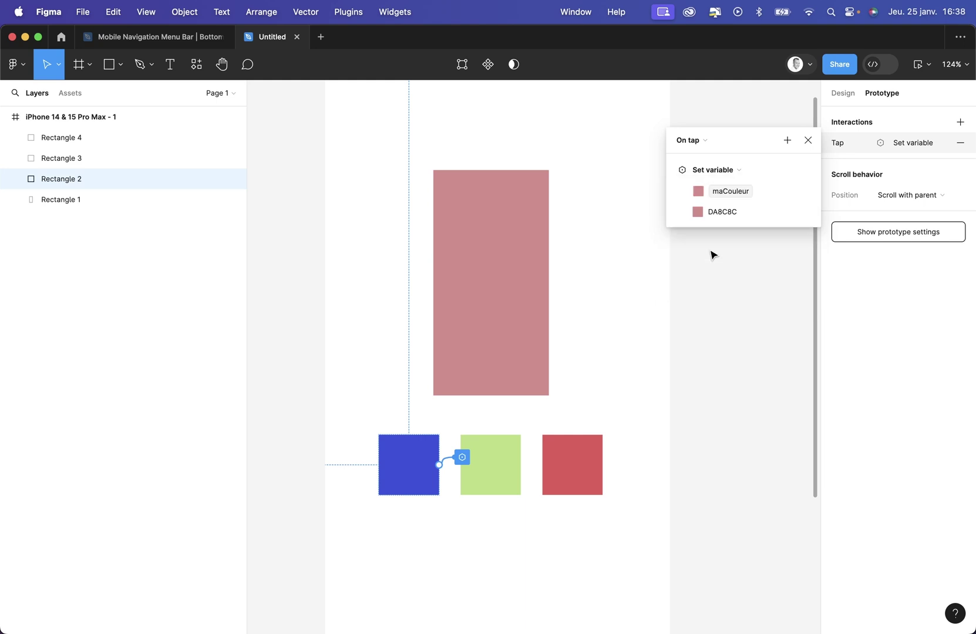
click(719, 212)
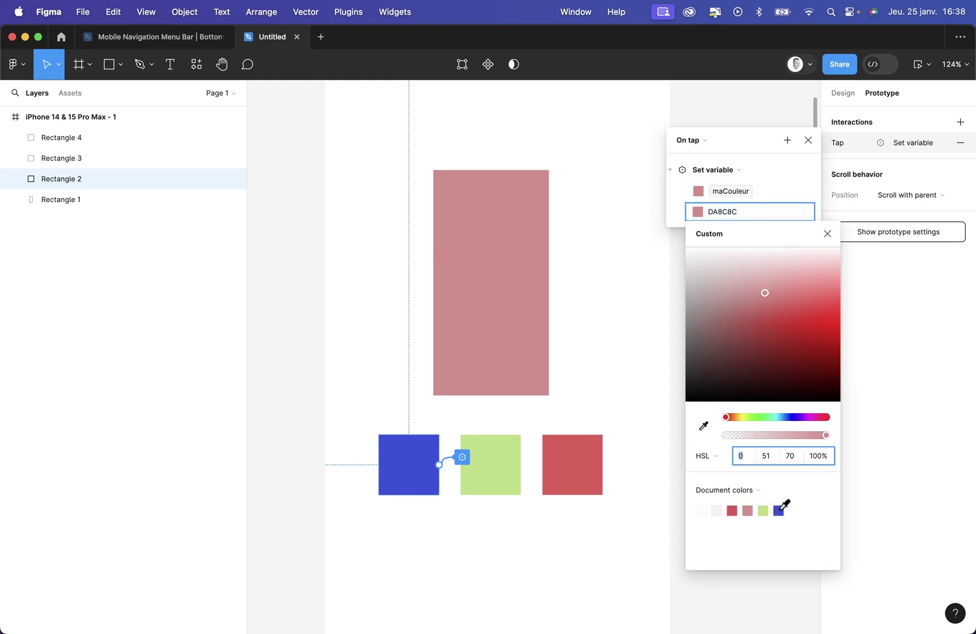
click(779, 511)
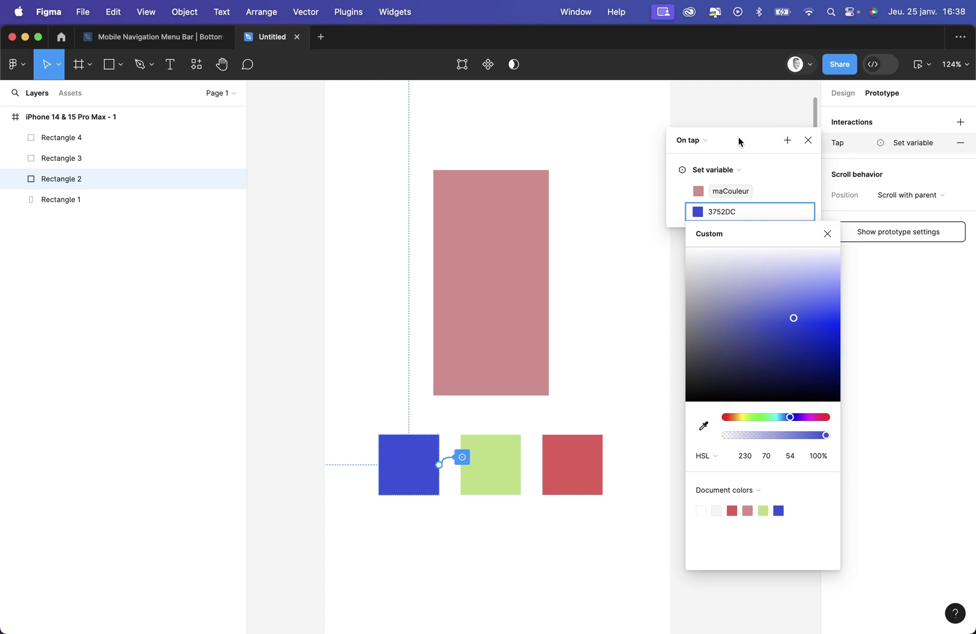
click(808, 143)
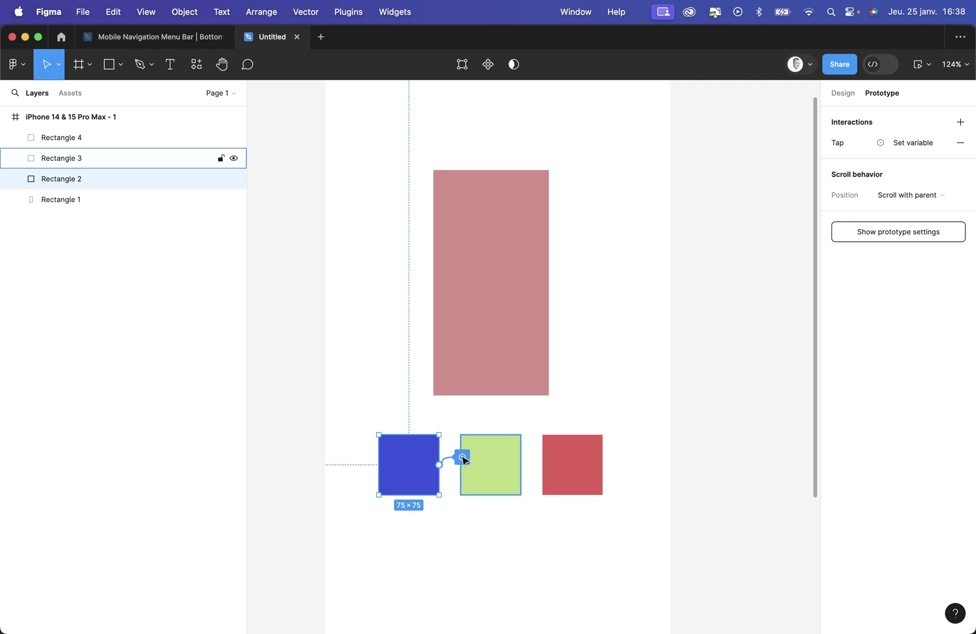
Step: Copy the blue square's Set variable interaction onto the green and red squares
click(462, 457)
key(super+c)
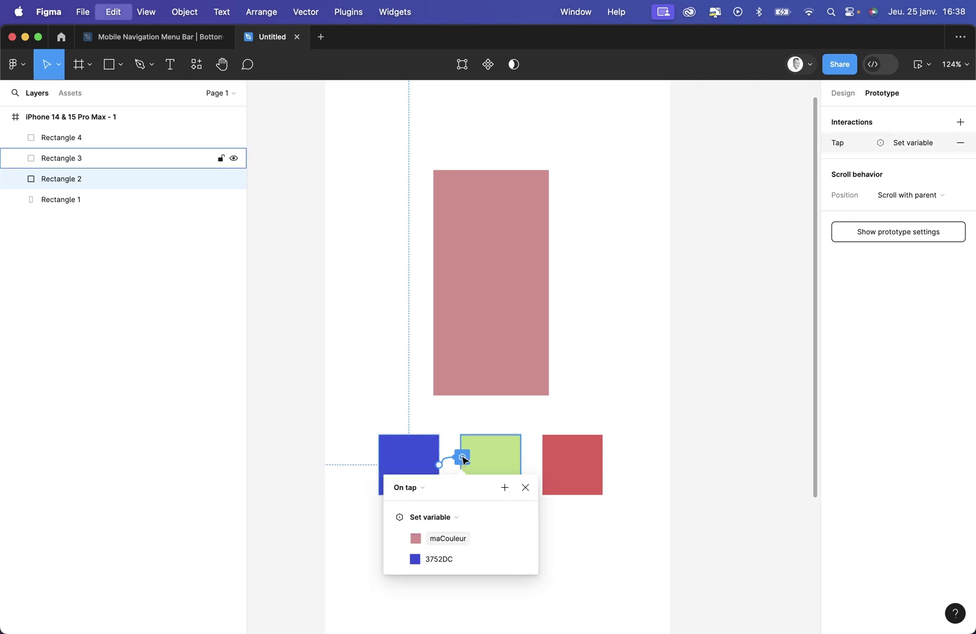
click(508, 453)
key(super+v)
click(569, 456)
key(super+v)
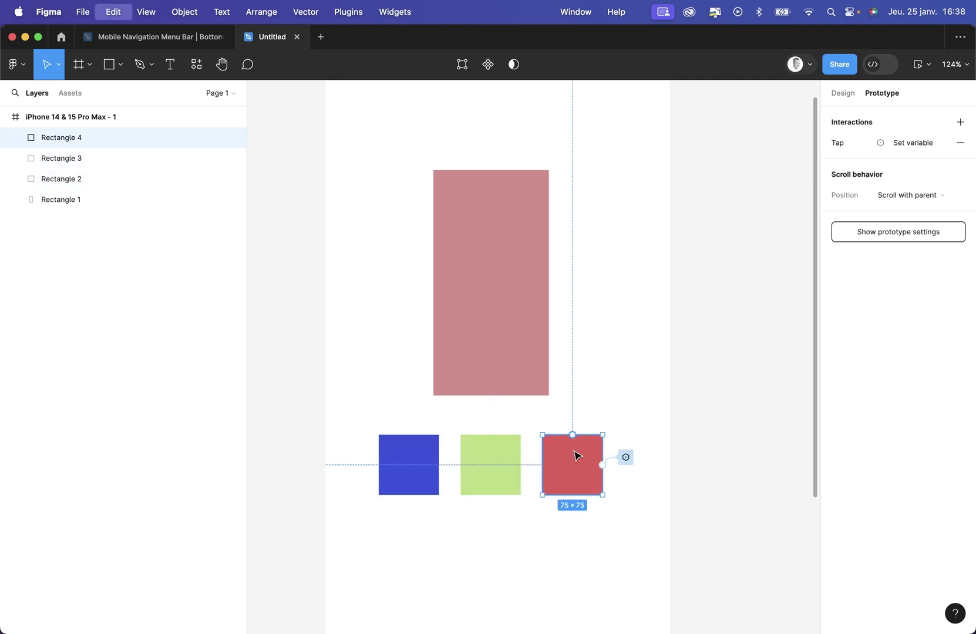
Step: Change the green square's On tap interaction so it sets maCouleur to the green document color BADE7F
click(518, 463)
click(543, 457)
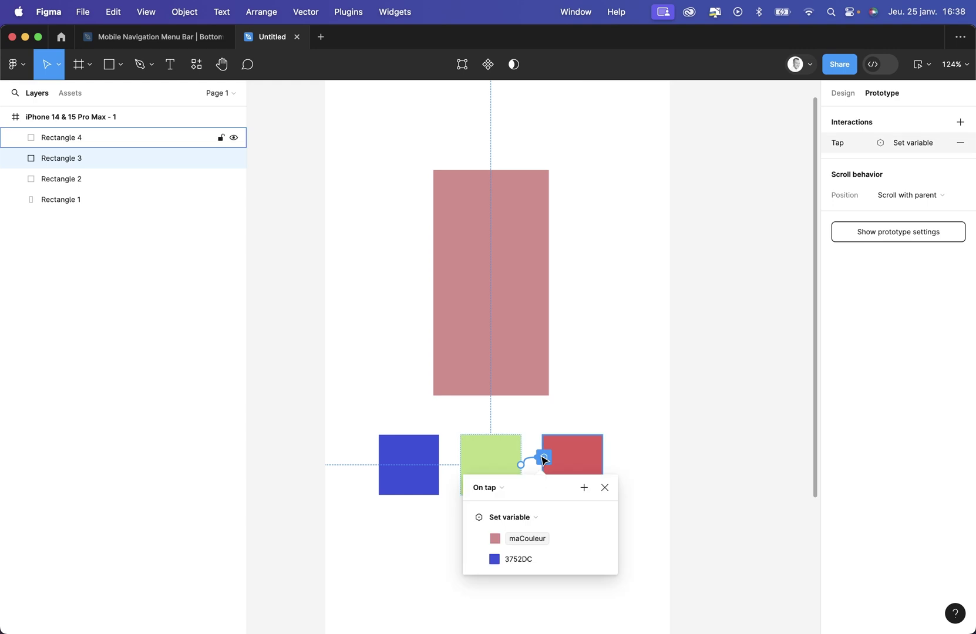
click(505, 561)
click(495, 560)
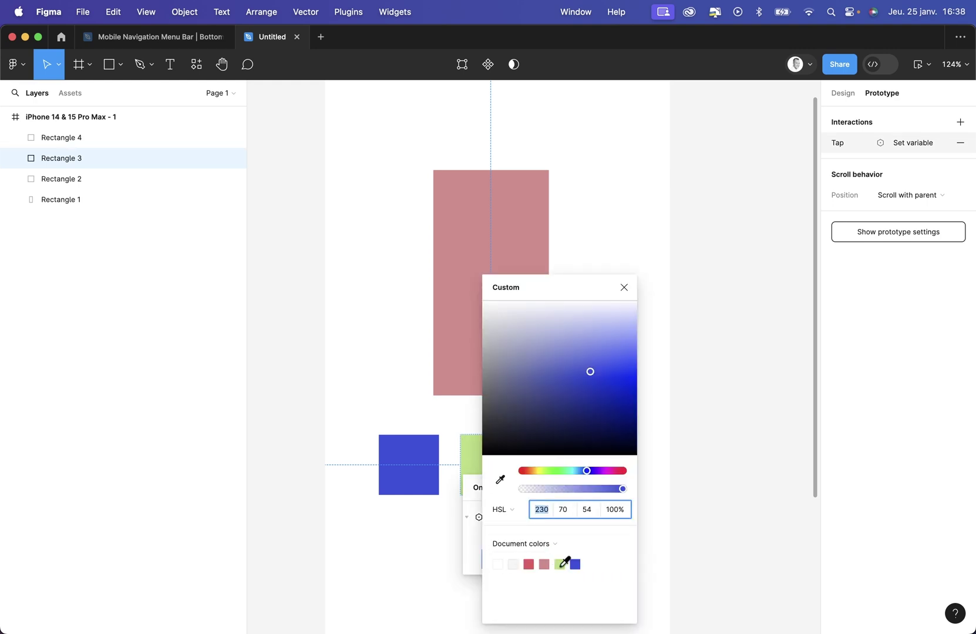
click(560, 565)
click(624, 288)
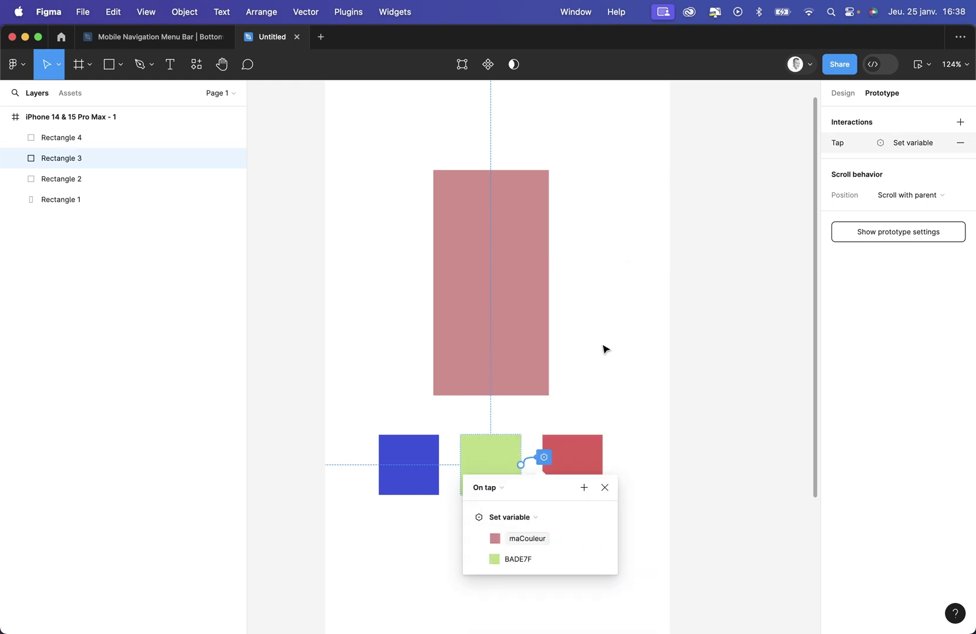
Step: Change the red square's On tap interaction so it sets maCouleur to the red document color, HSL 0, 75, 63
click(571, 460)
click(626, 457)
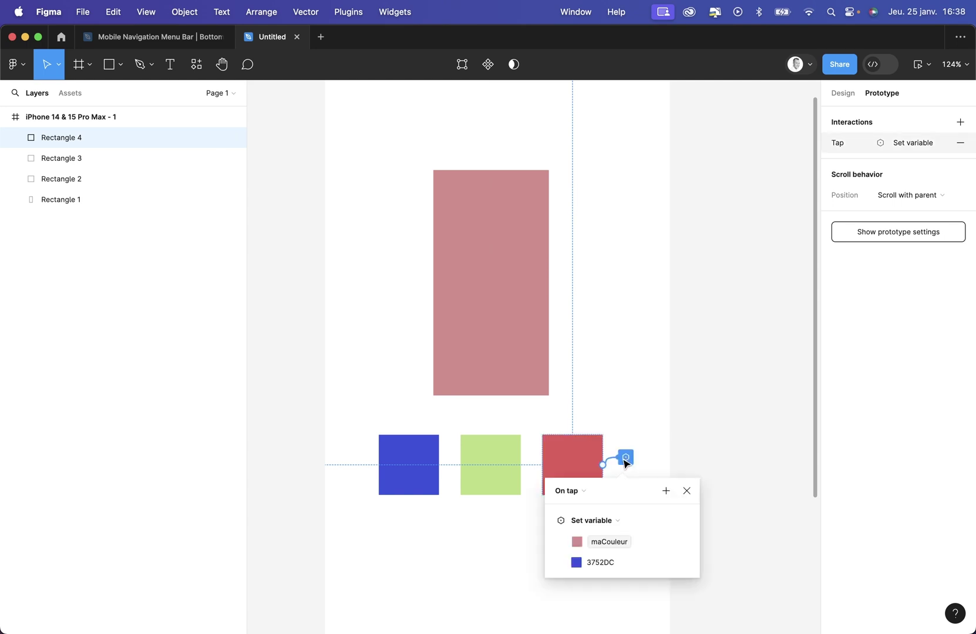
click(577, 564)
click(611, 564)
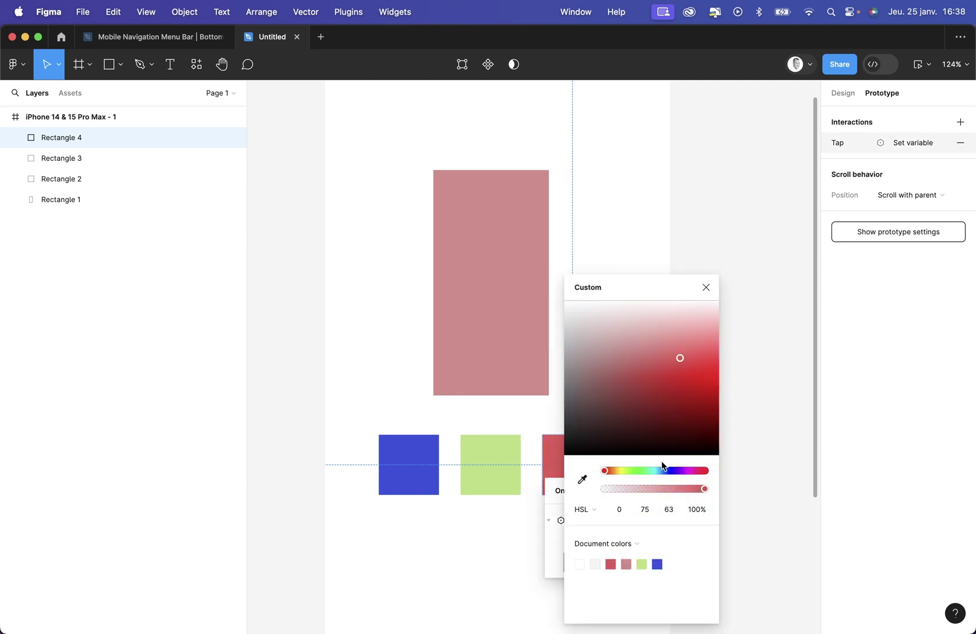
click(706, 288)
click(700, 299)
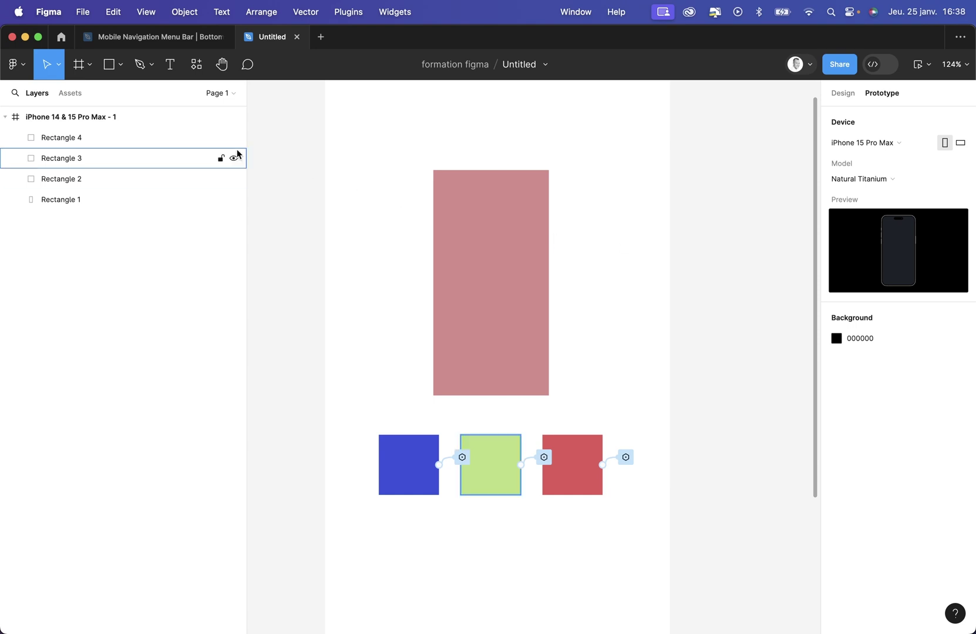
Step: Preview the iPhone 14 & 15 Pro Max - 1 frame and test the blue, green and red squares in order
click(127, 120)
drag(347, 148, 361, 187)
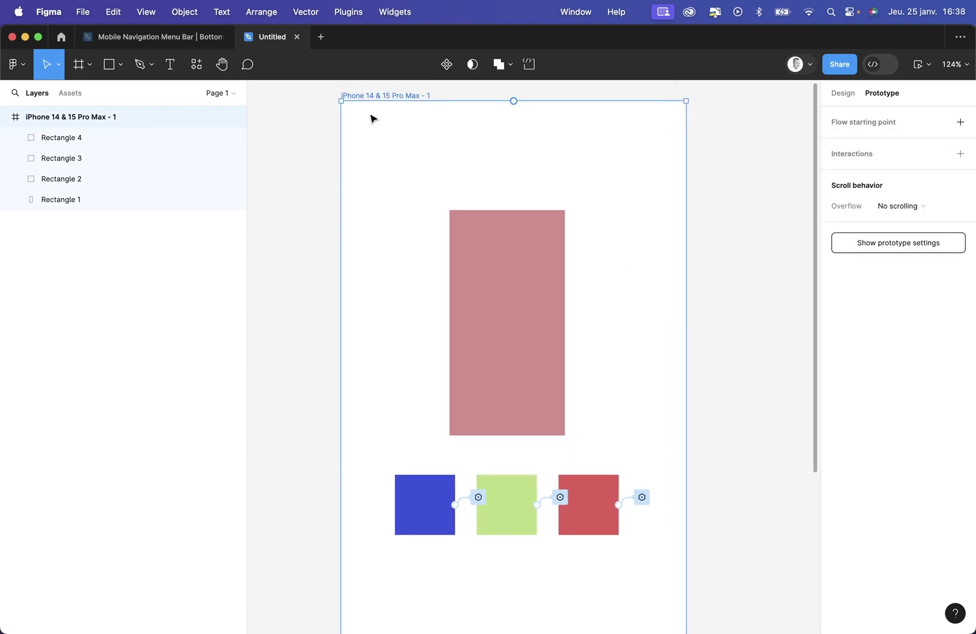
click(928, 64)
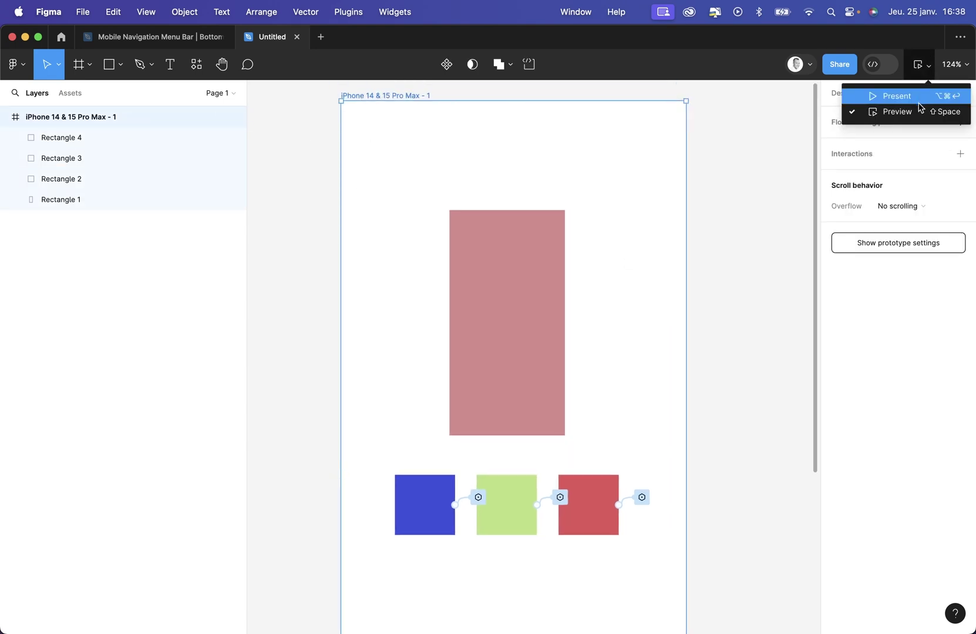
click(908, 111)
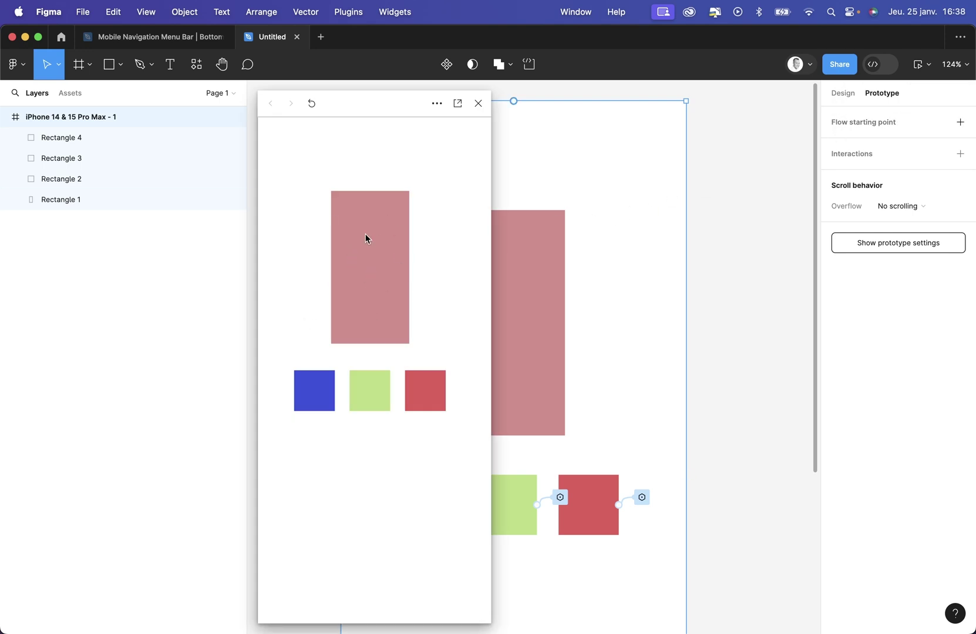
click(319, 395)
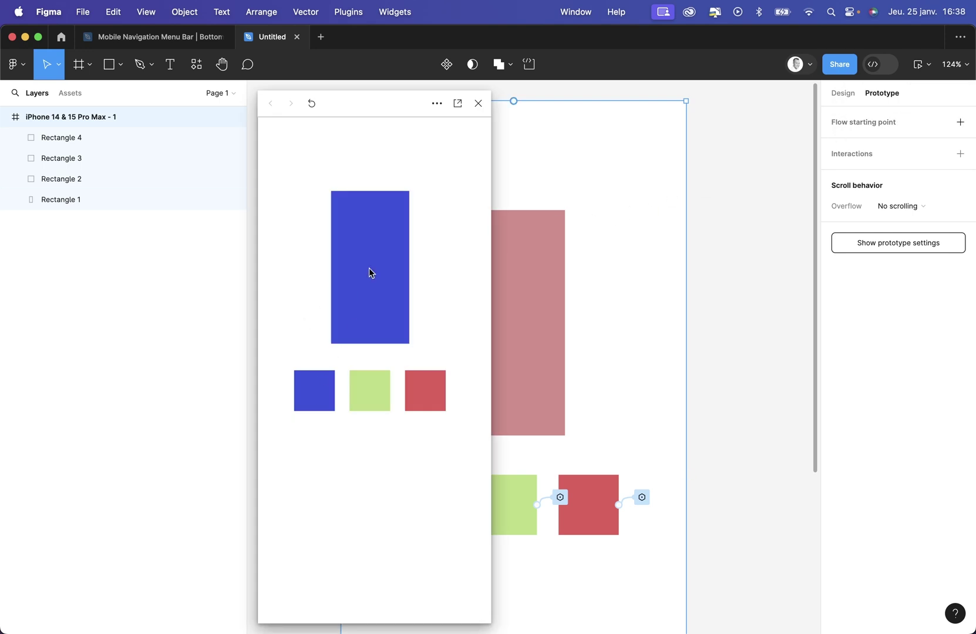
click(381, 397)
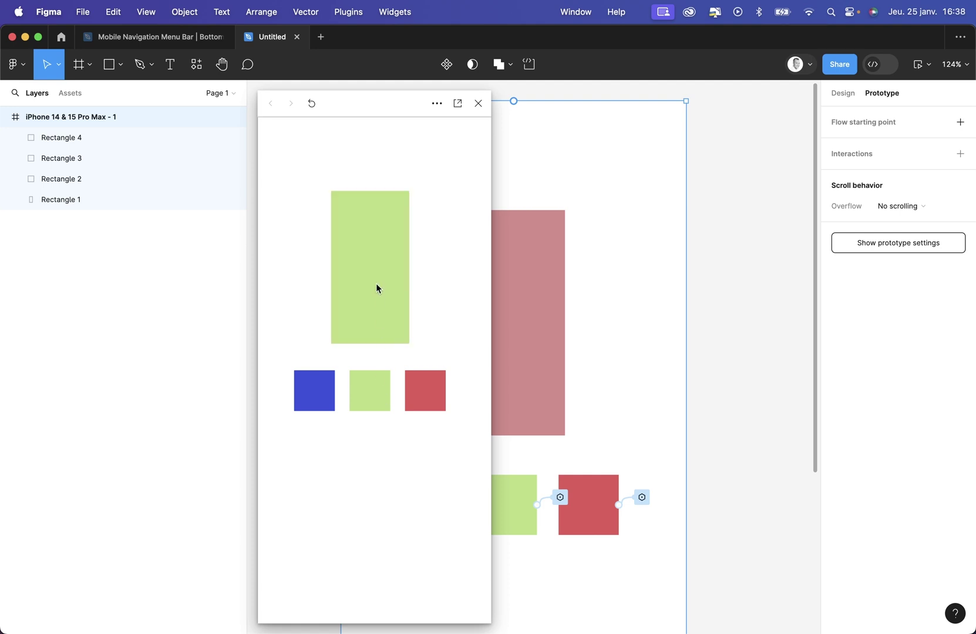
click(425, 398)
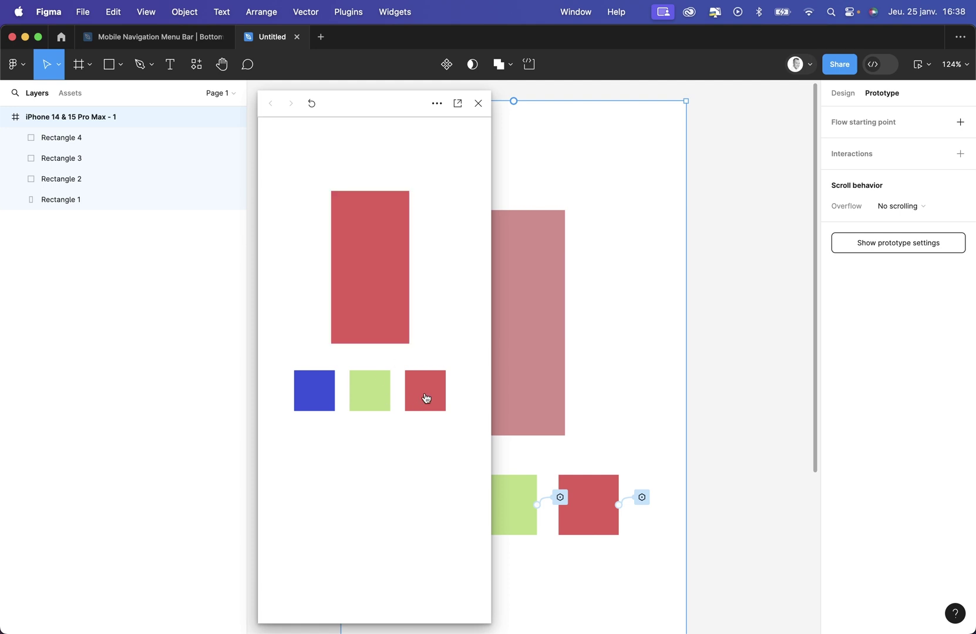
Step: Test the green, blue, green and red squares again in the preview, and close it
click(380, 390)
click(324, 390)
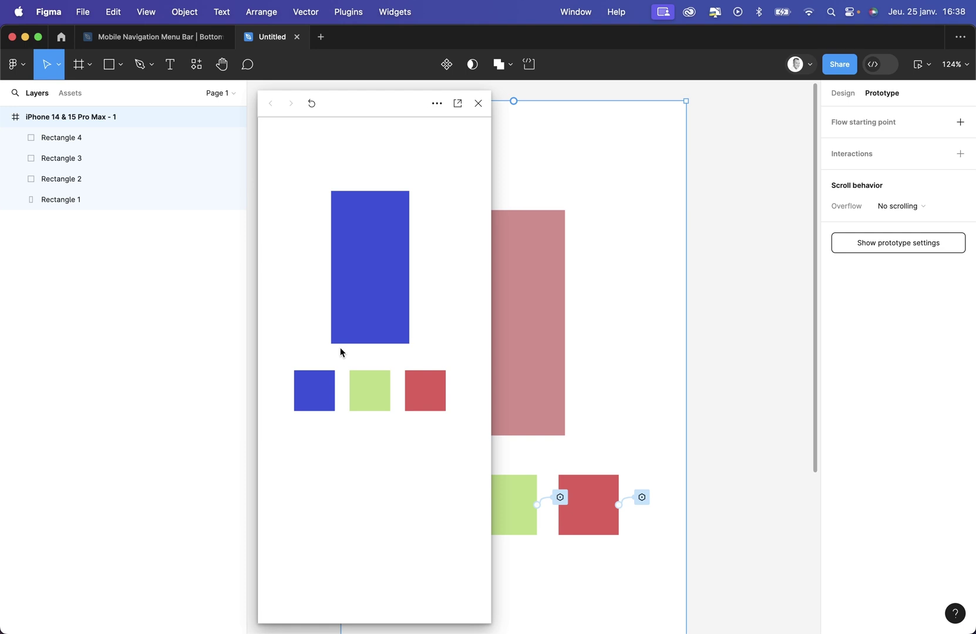
click(370, 406)
click(426, 410)
click(479, 103)
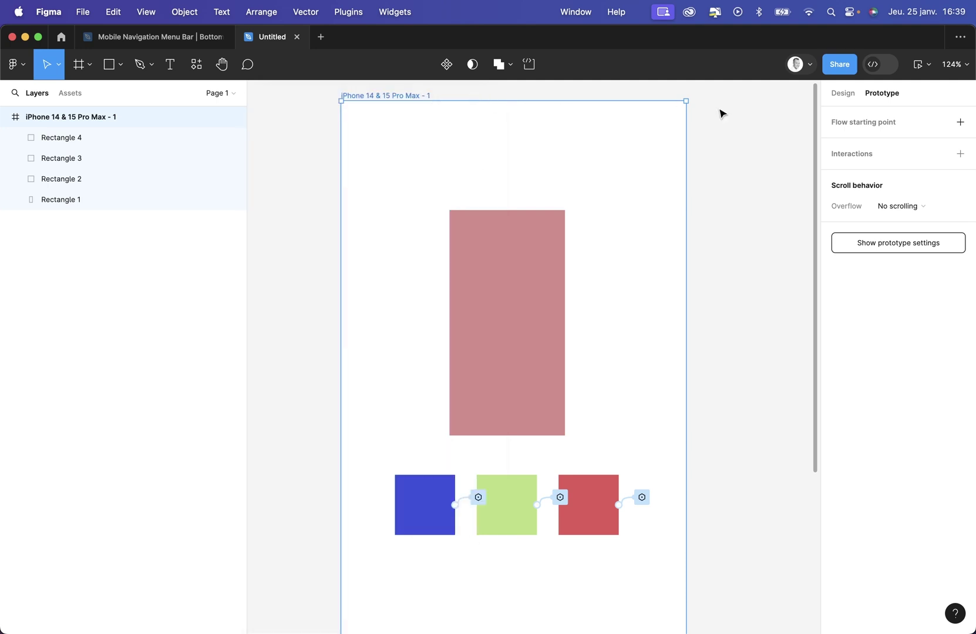